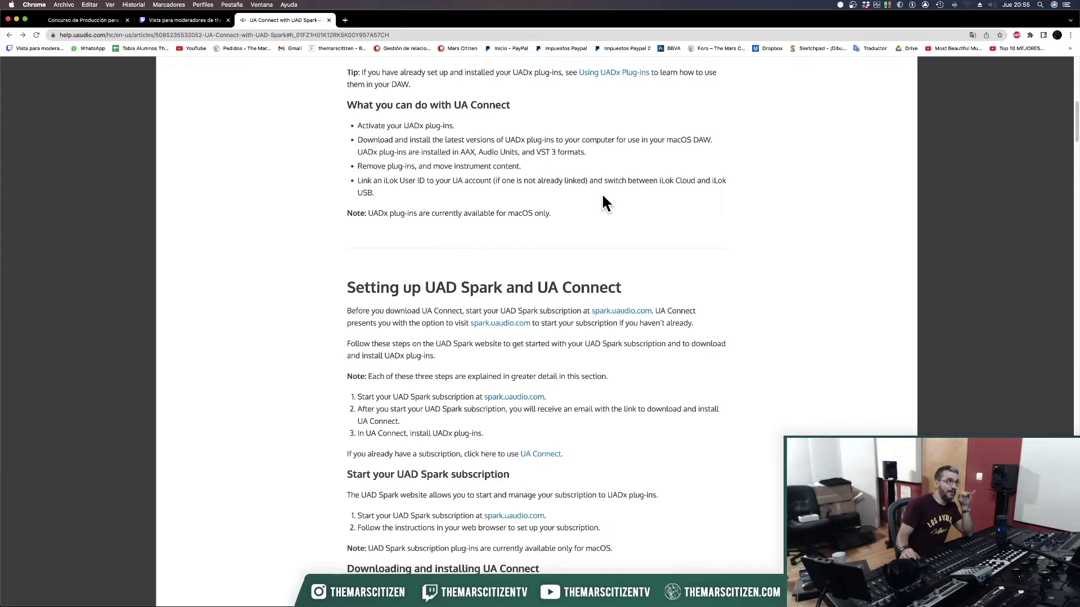
{"action": "scroll", "coordinate": [529, 183], "scroll_direction": "up", "scroll_amount": 6}
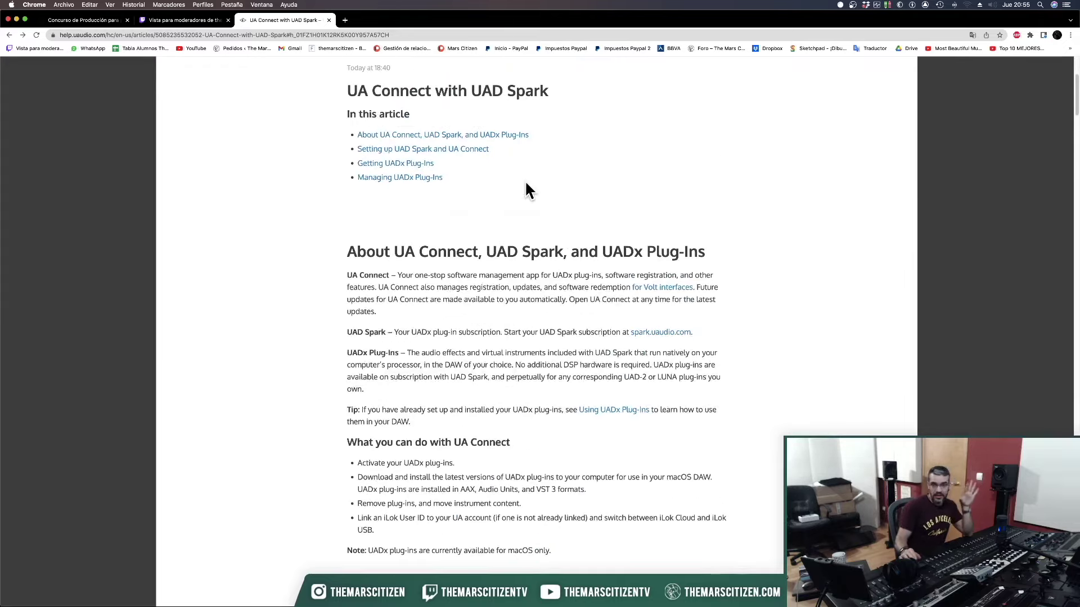
{"action": "scroll", "coordinate": [526, 188], "scroll_direction": "up", "scroll_amount": 4}
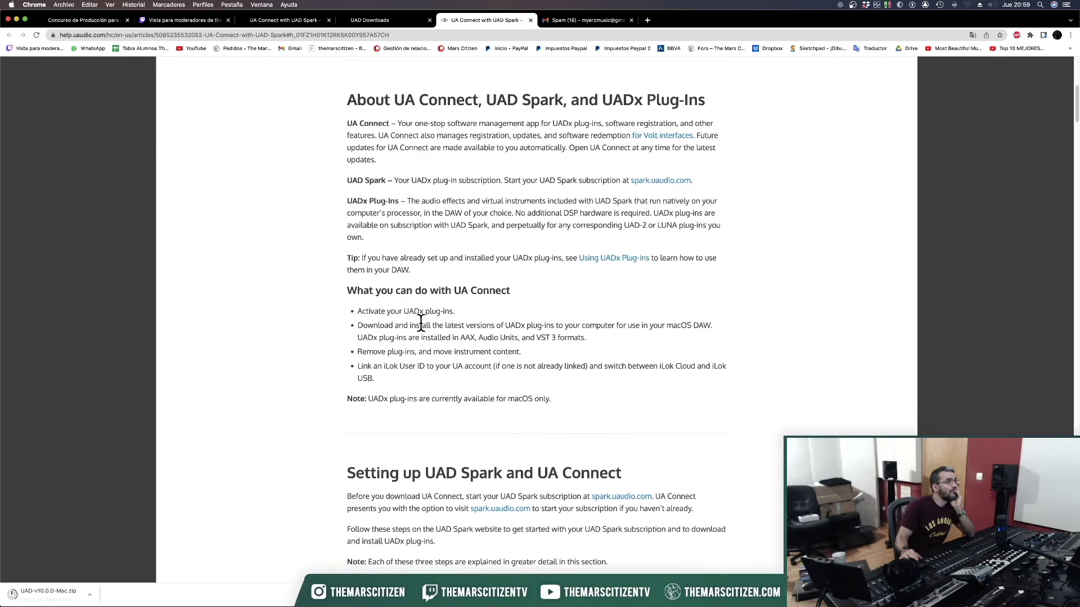
Switch to iLok License Manager and bring up its window with the list of licenses.
{"action": "mouse_move", "coordinate": [4, 169]}
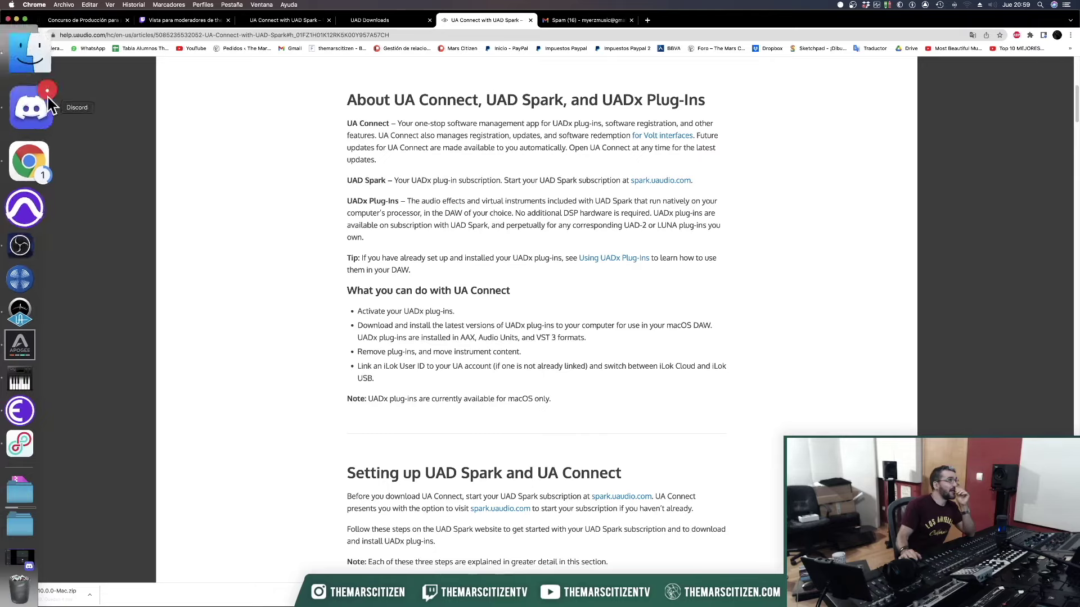
{"action": "key", "text": "F4"}
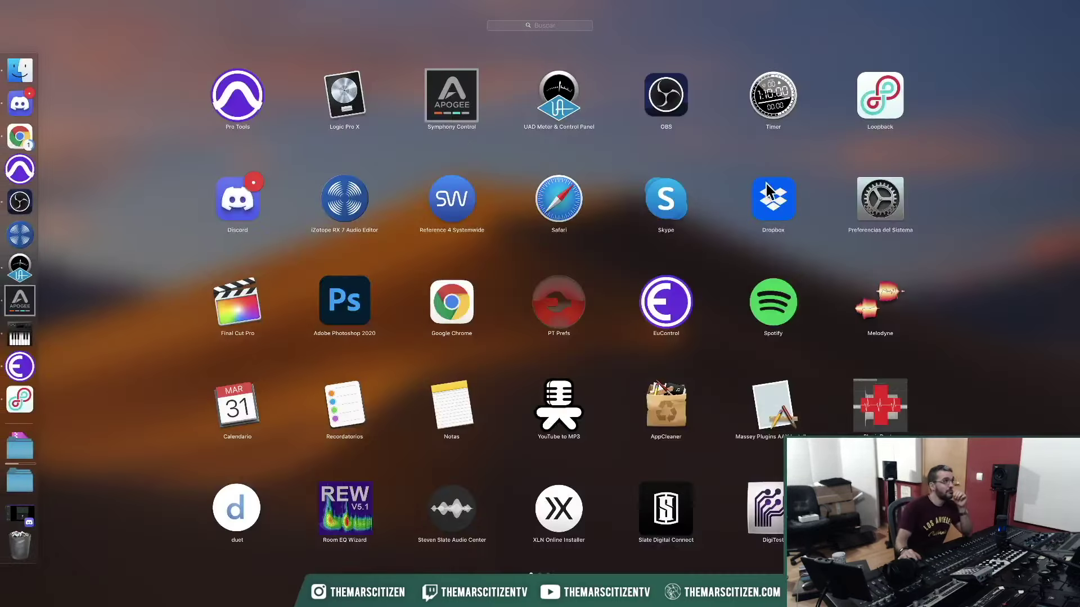
{"action": "scroll", "coordinate": [591, 225], "scroll_direction": "down", "scroll_amount": 2}
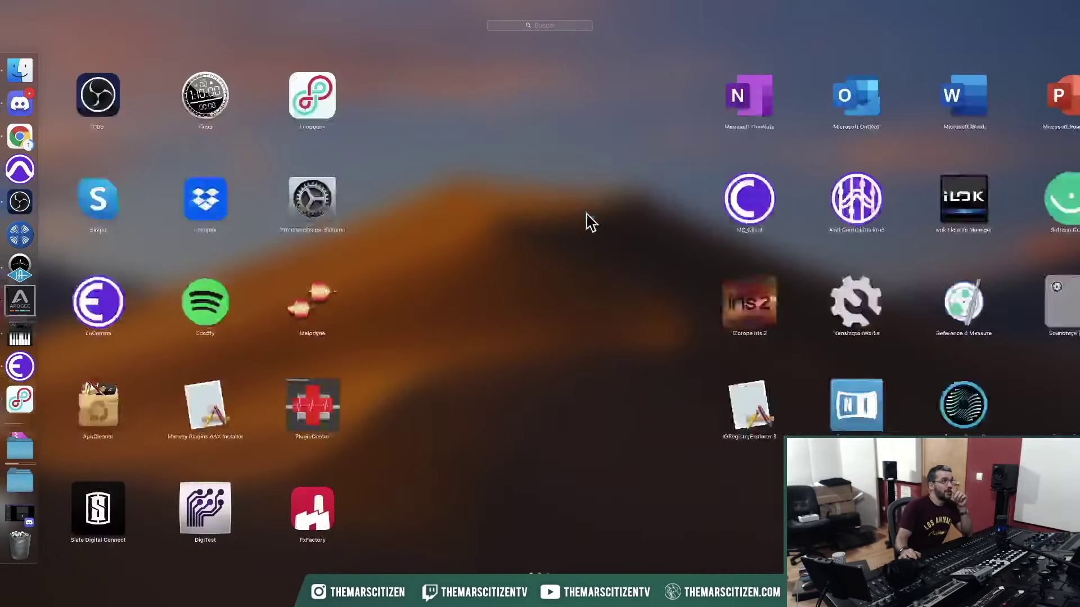
{"action": "left_click", "coordinate": [464, 201]}
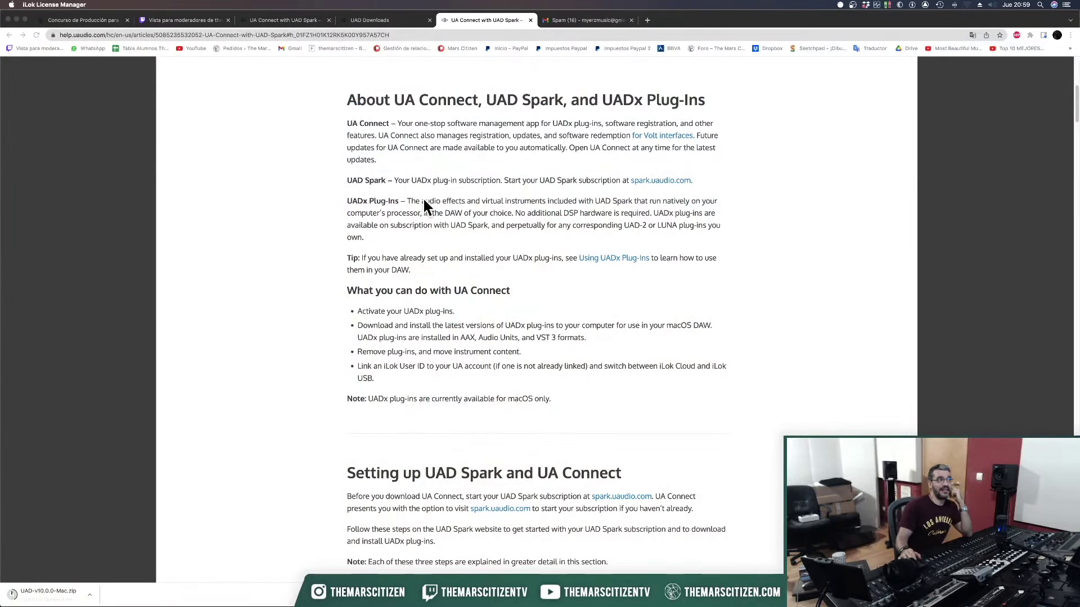
{"action": "mouse_move", "coordinate": [2, 217]}
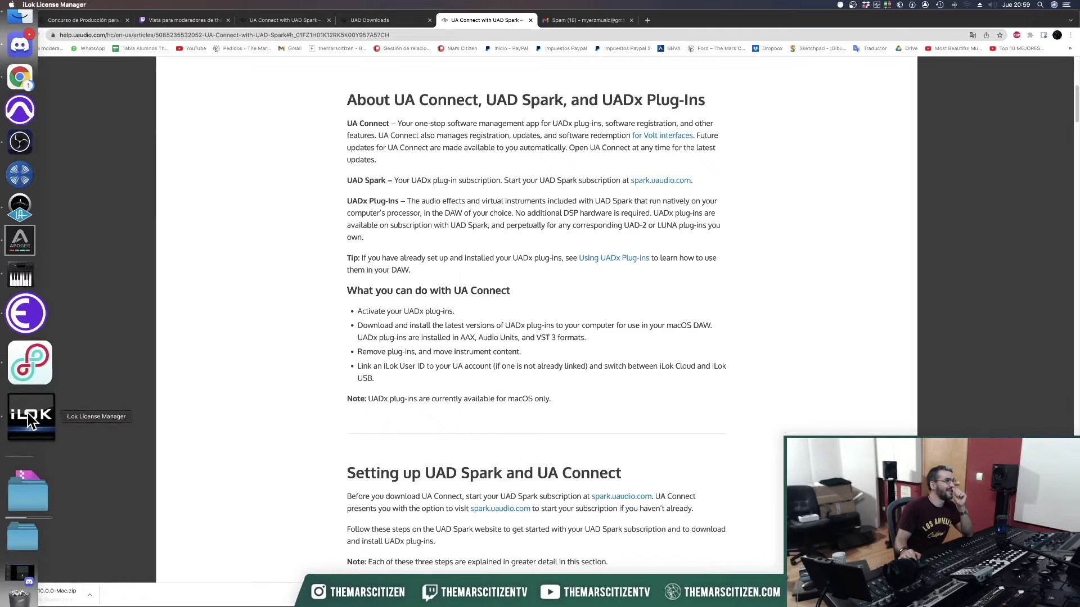
{"action": "left_click", "coordinate": [29, 419]}
{"action": "key", "text": "super+h"}
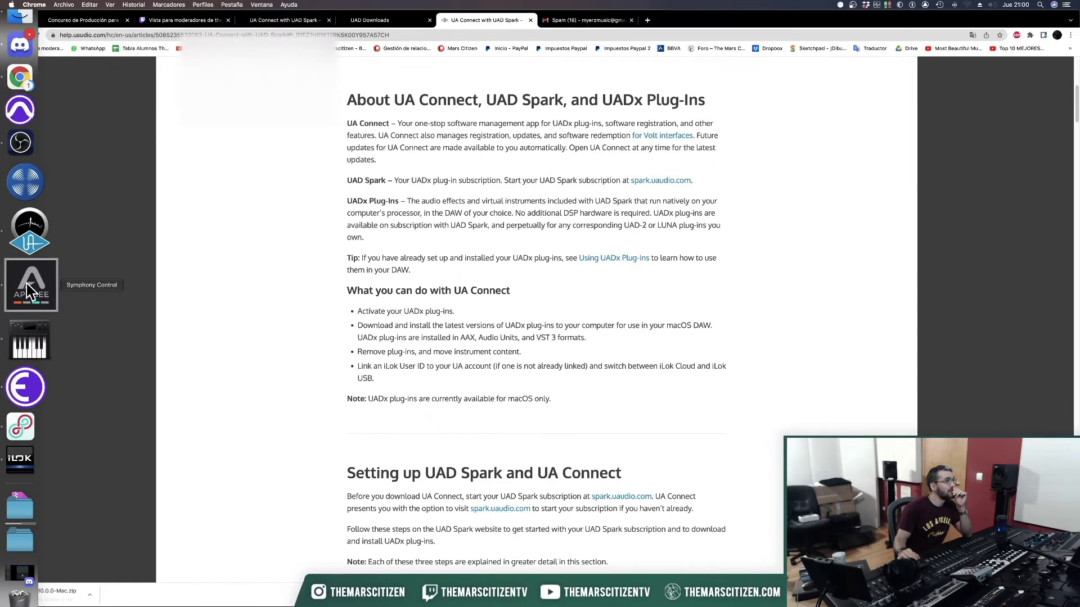
{"action": "left_click", "coordinate": [20, 417]}
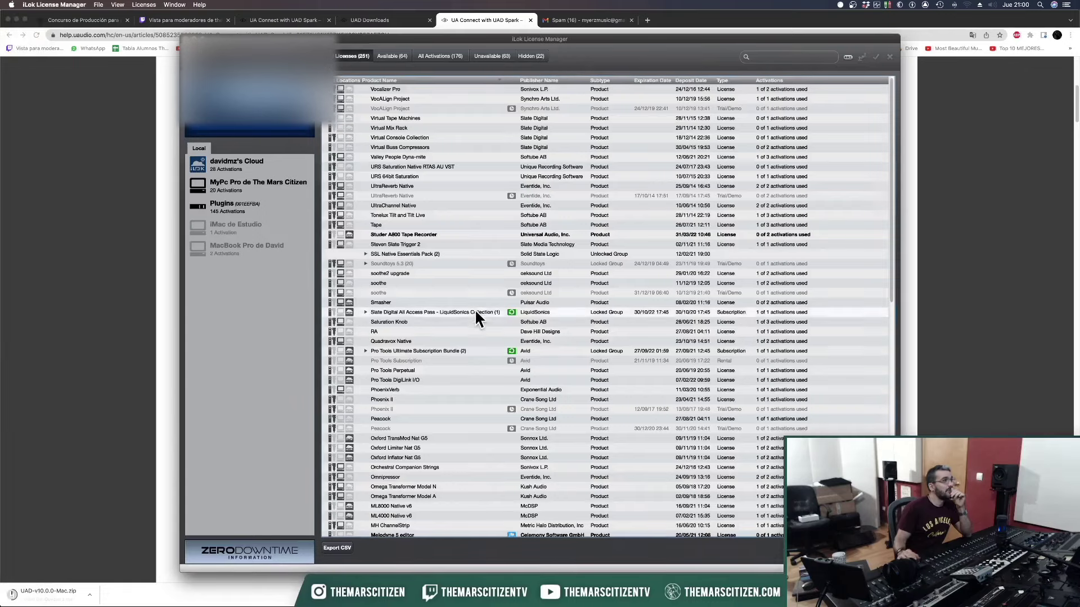
Sort the licenses by Publisher Name and find the Universal Audio entries.
{"action": "scroll", "coordinate": [473, 312], "scroll_direction": "down", "scroll_amount": 2}
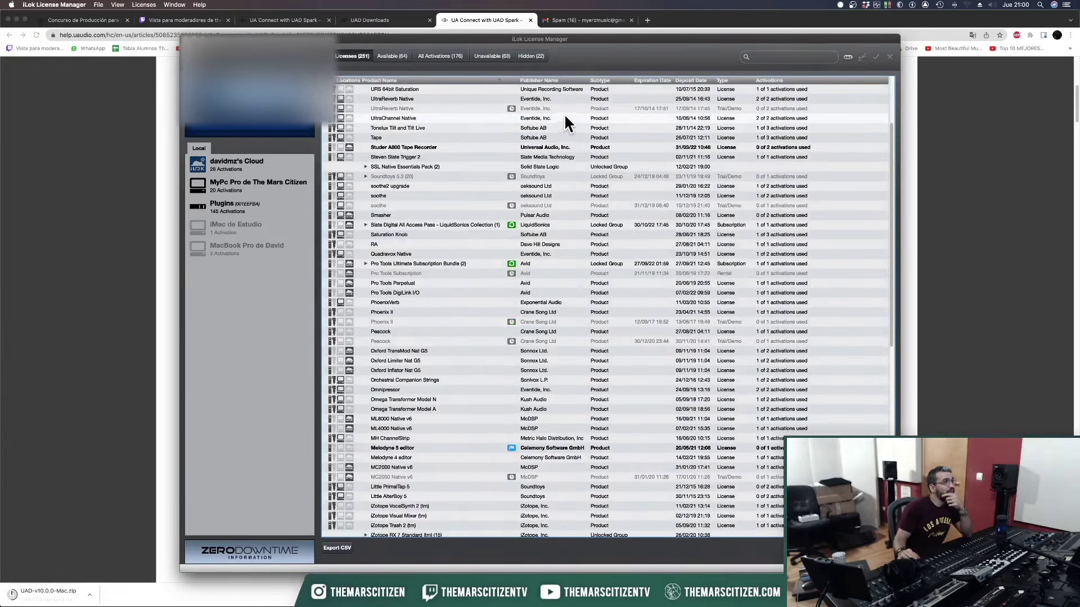
{"action": "left_click", "coordinate": [550, 81]}
{"action": "scroll", "coordinate": [579, 124], "scroll_direction": "up", "scroll_amount": 3}
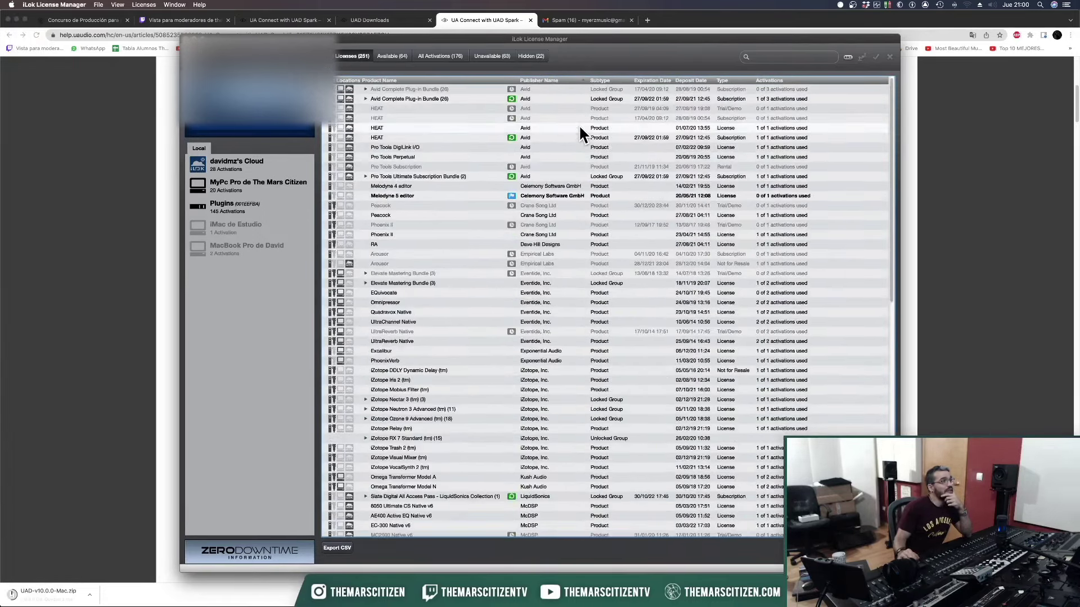
{"action": "scroll", "coordinate": [578, 124], "scroll_direction": "down", "scroll_amount": 13}
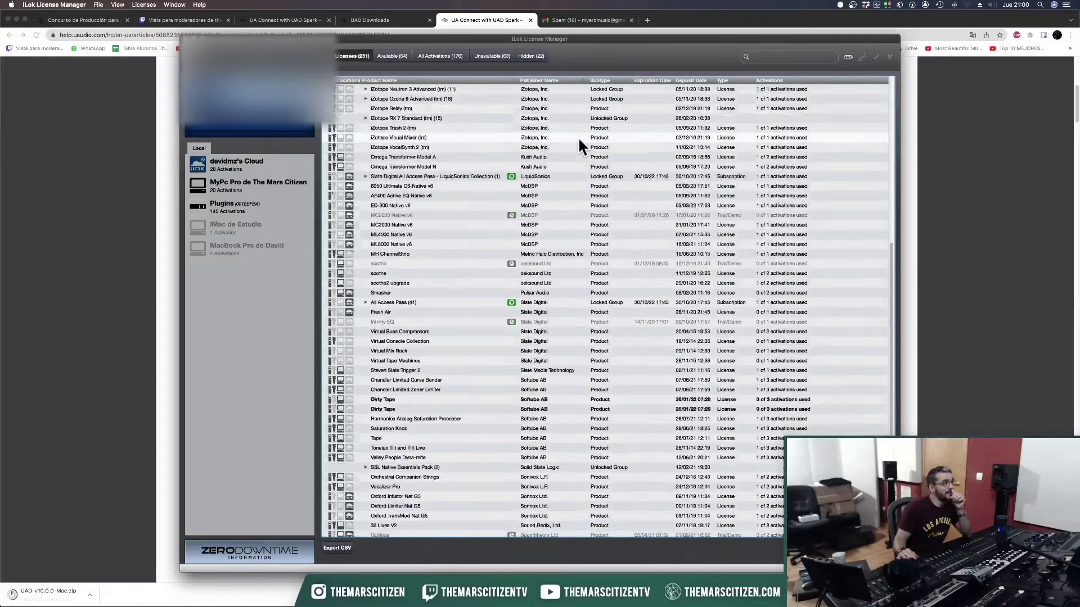
{"action": "scroll", "coordinate": [578, 140], "scroll_direction": "down", "scroll_amount": 3}
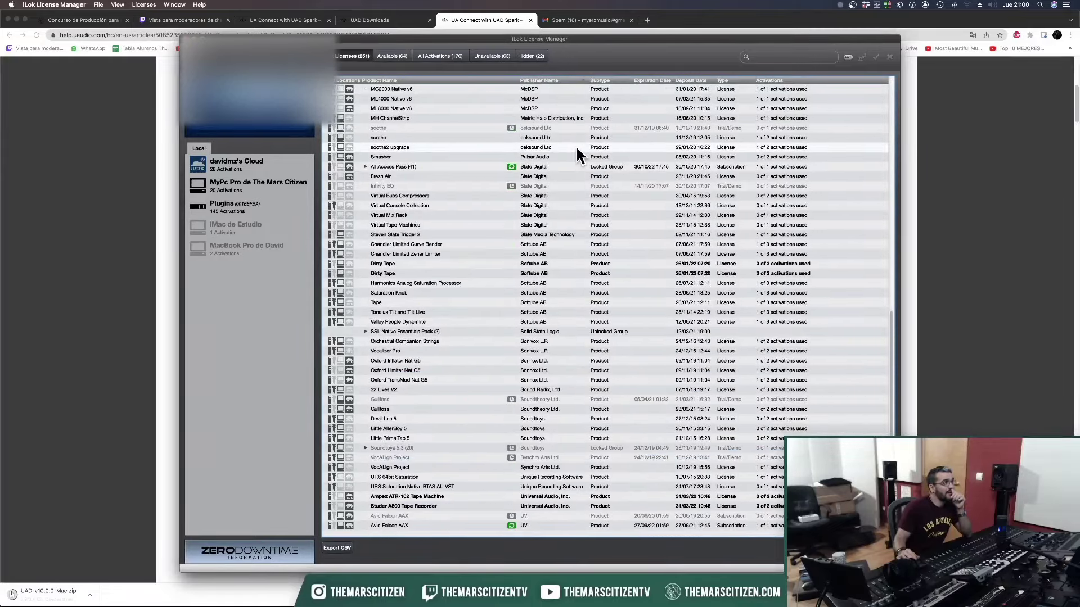
Inspect the Ampex ATR-102 Tape Machine and Studer A800 Tape Recorder licenses, and return to the browser.
{"action": "left_click", "coordinate": [415, 497]}
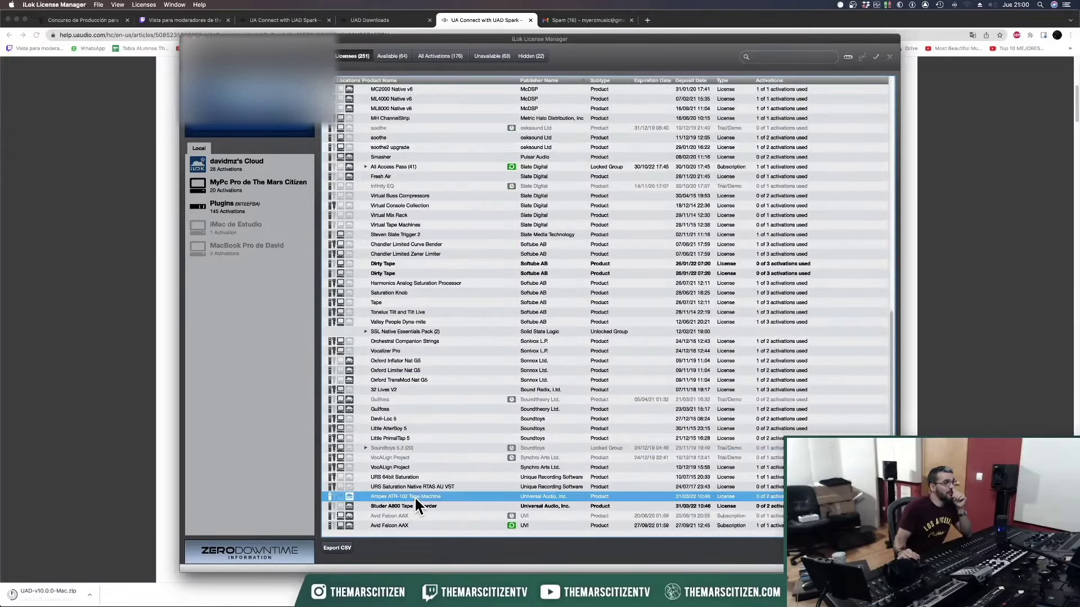
{"action": "left_click", "coordinate": [431, 505]}
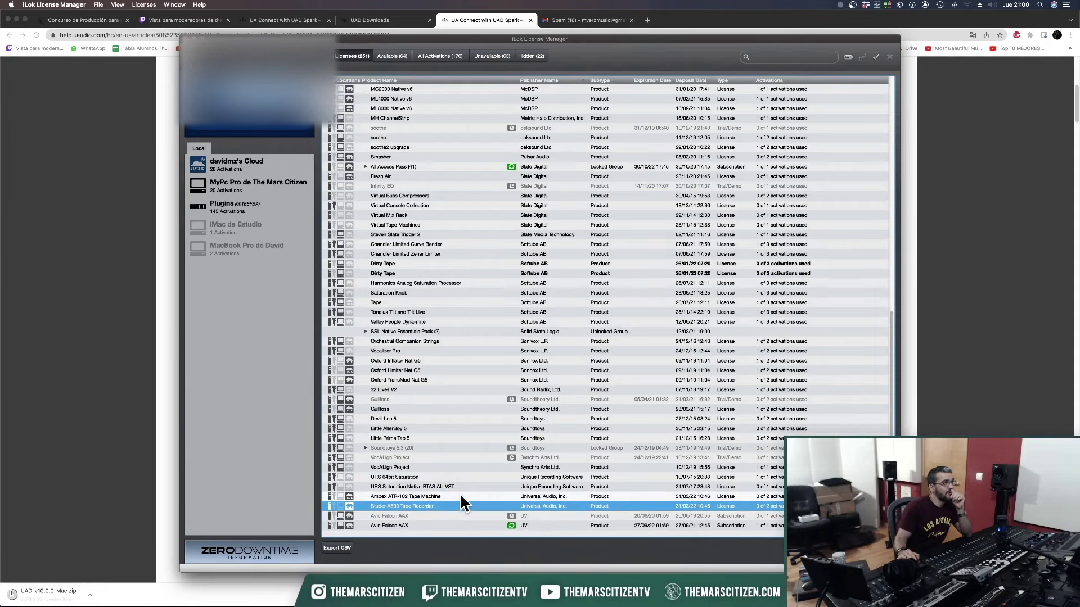
{"action": "left_click", "coordinate": [453, 499]}
{"action": "left_click", "coordinate": [452, 503]}
{"action": "left_click", "coordinate": [467, 493]}
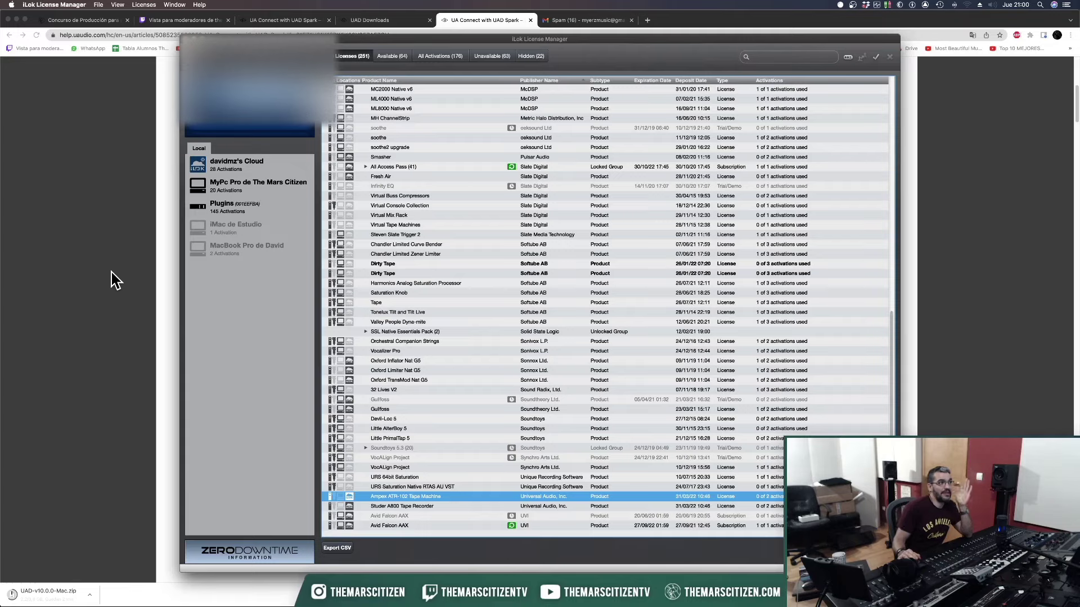
{"action": "left_click", "coordinate": [140, 281]}
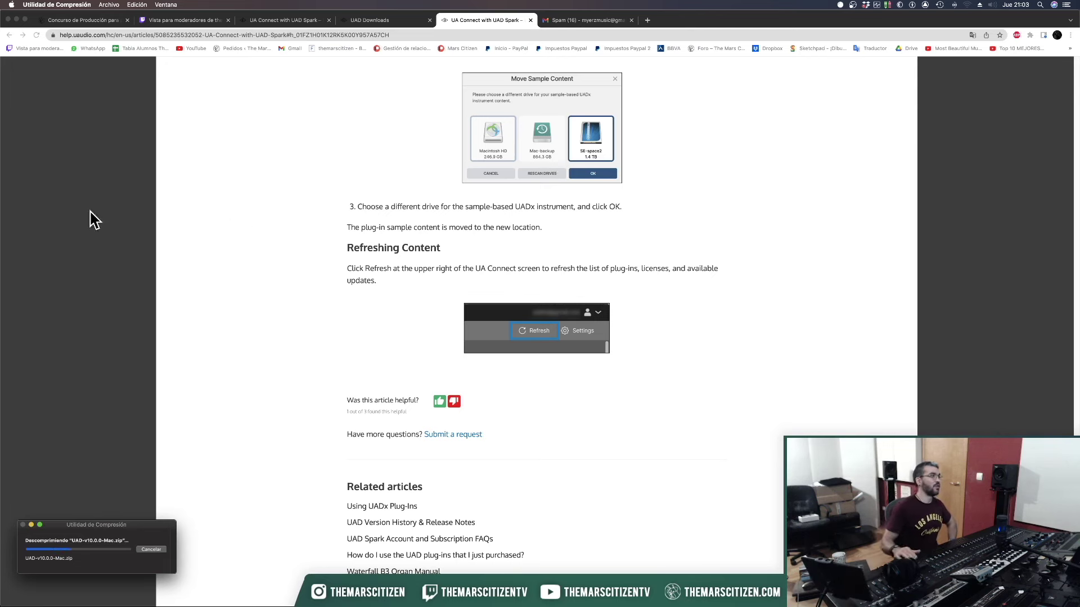
Widen the file column of the UAD-v10.0.0-Mac folder to fit the names and open the options for UA Connect v1.1.0.dmg.
{"action": "mouse_move", "coordinate": [2, 217]}
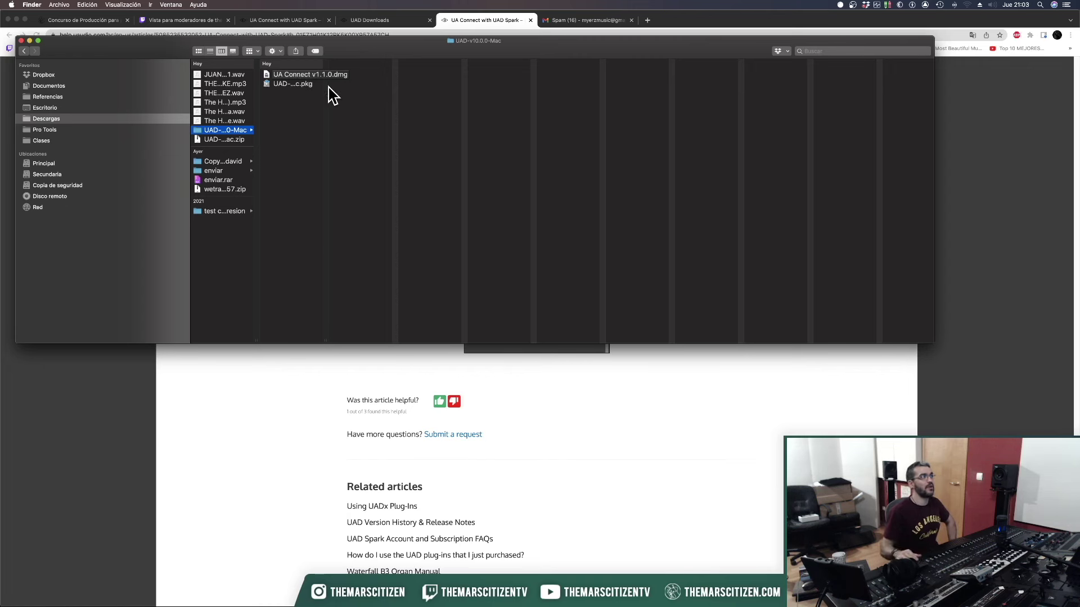
{"action": "double_click", "coordinate": [328, 341]}
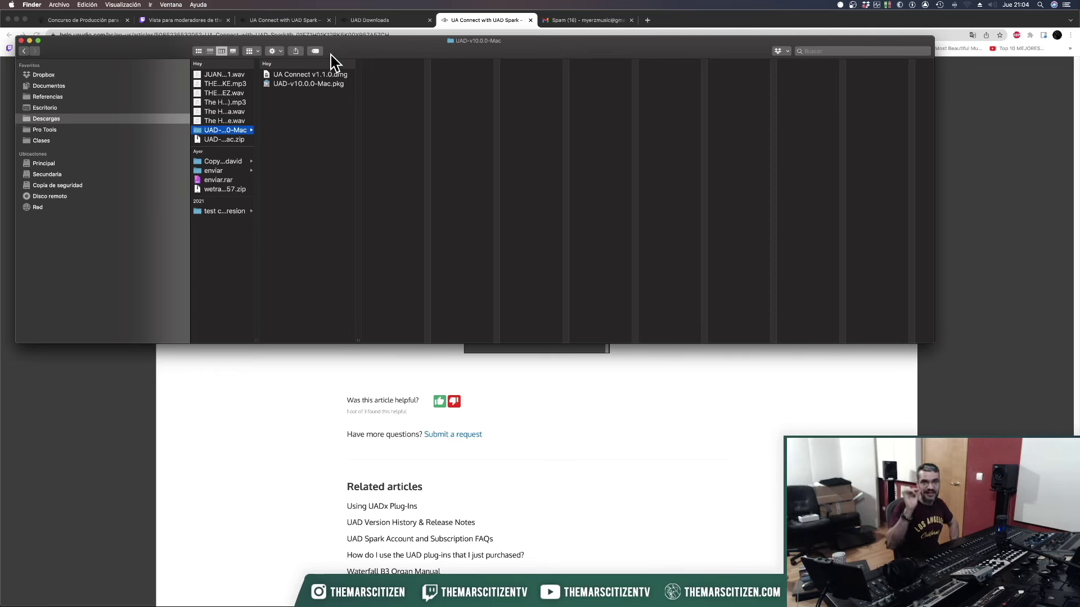
{"action": "right_click", "coordinate": [309, 76]}
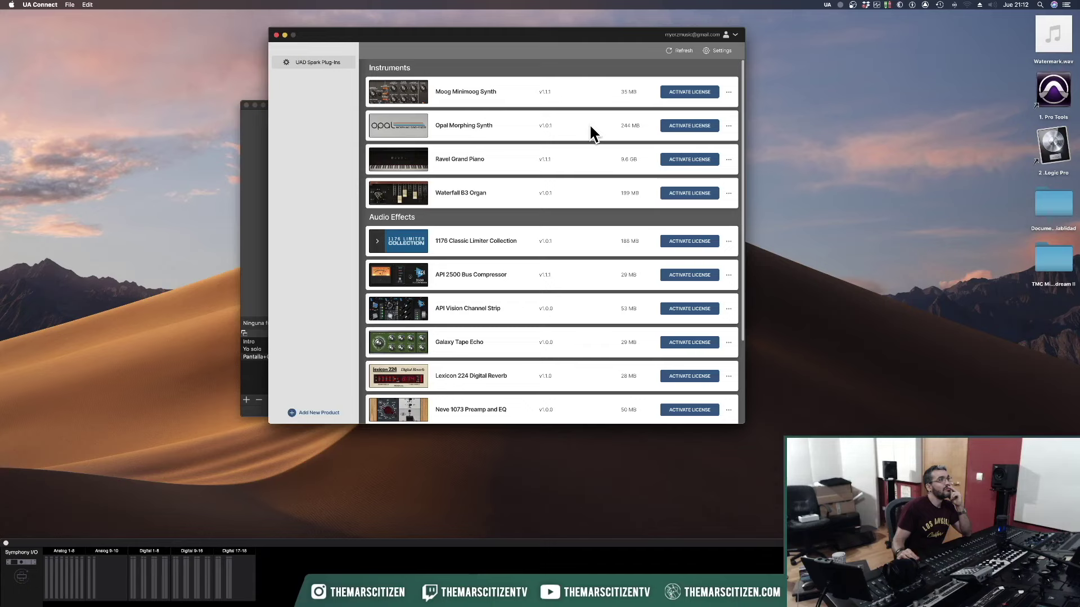
Make the UA Connect window taller to fit more plug-ins and check the options of the Teletronix LA-2A Leveler Collection.
{"action": "scroll", "coordinate": [589, 123], "scroll_direction": "down", "scroll_amount": 4}
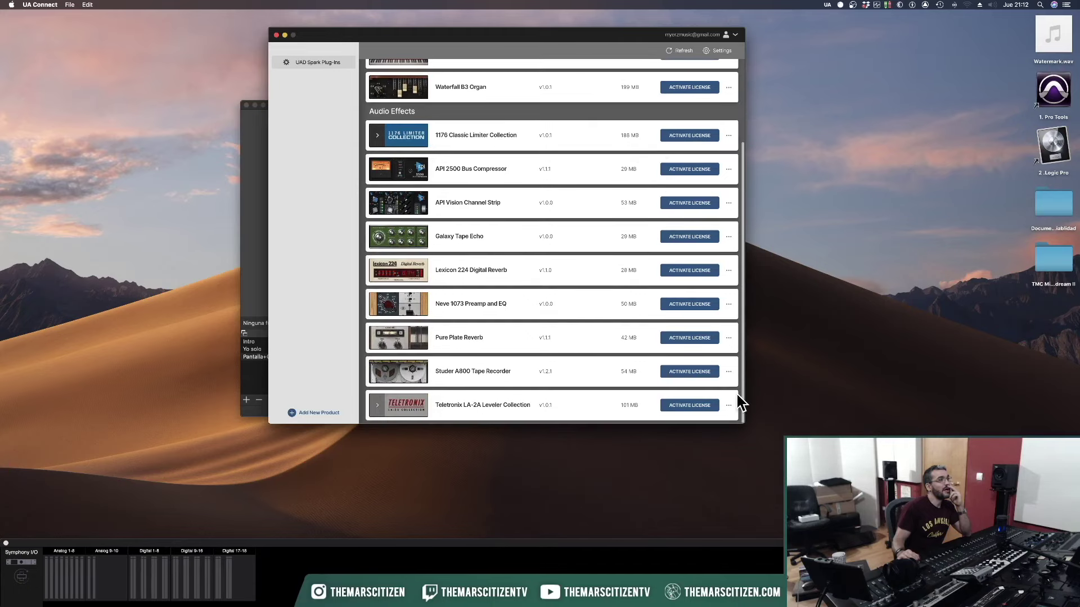
{"action": "left_click_drag", "start_coordinate": [742, 424], "coordinate": [744, 479]}
{"action": "left_click", "coordinate": [728, 464]}
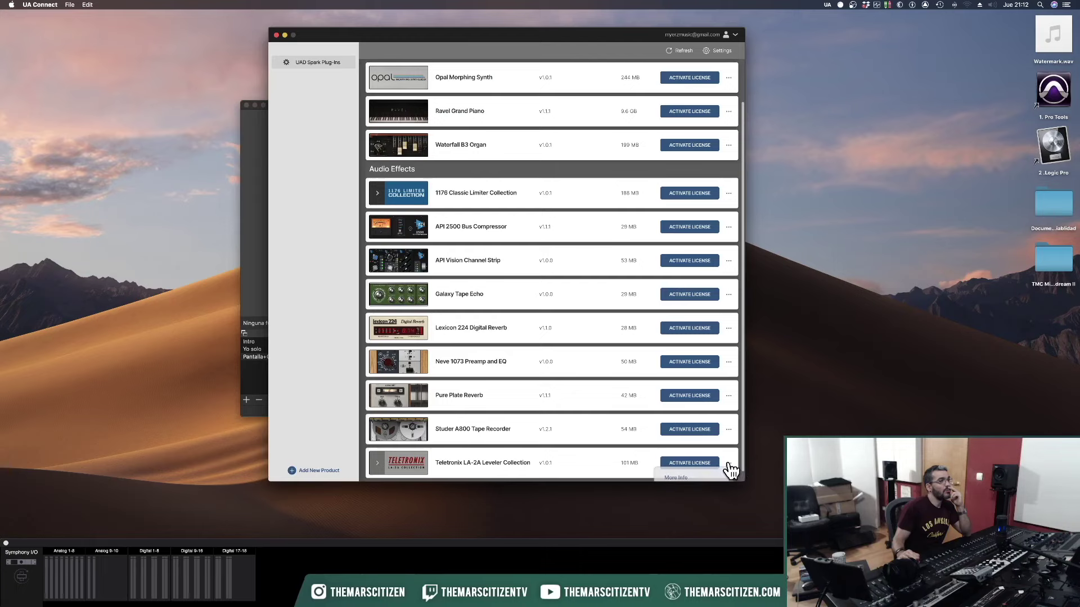
{"action": "scroll", "coordinate": [727, 461], "scroll_direction": "down", "scroll_amount": 1}
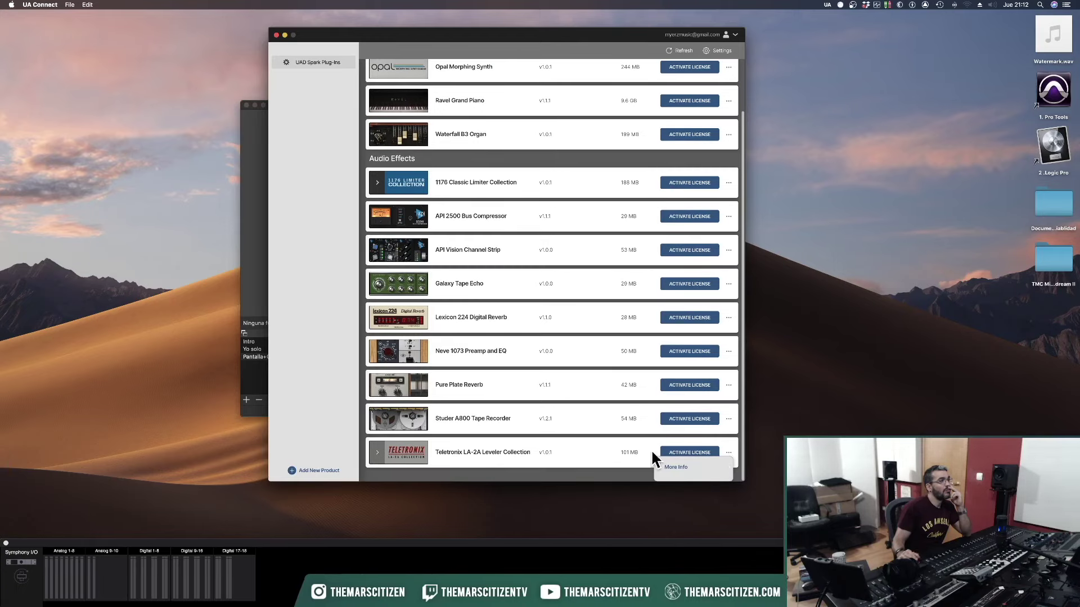
{"action": "scroll", "coordinate": [526, 445], "scroll_direction": "up", "scroll_amount": 1}
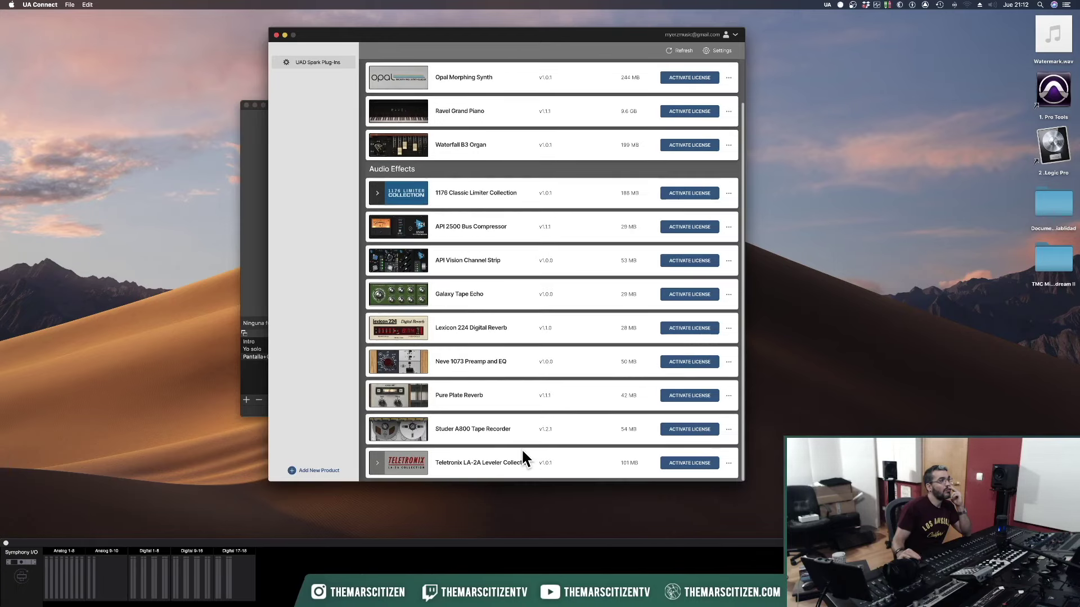
View the Teletronix LA-2A Leveler Collection's contents, collapse it, and expand the 1176 Classic Limiter Collection.
{"action": "left_click", "coordinate": [376, 464]}
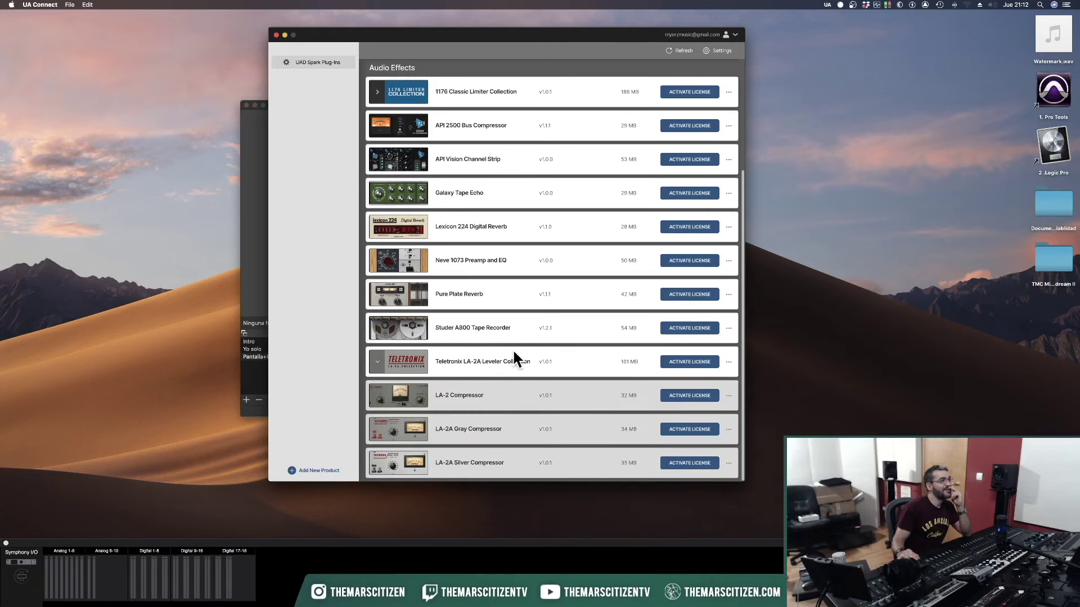
{"action": "left_click", "coordinate": [377, 361]}
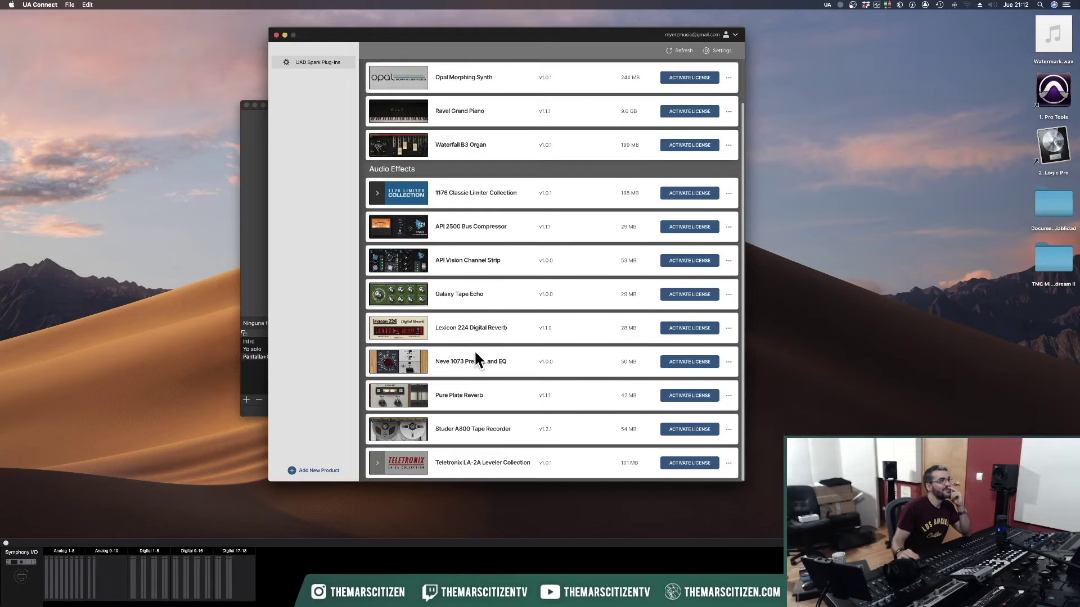
{"action": "scroll", "coordinate": [474, 347], "scroll_direction": "up", "scroll_amount": 4}
{"action": "left_click", "coordinate": [506, 248]}
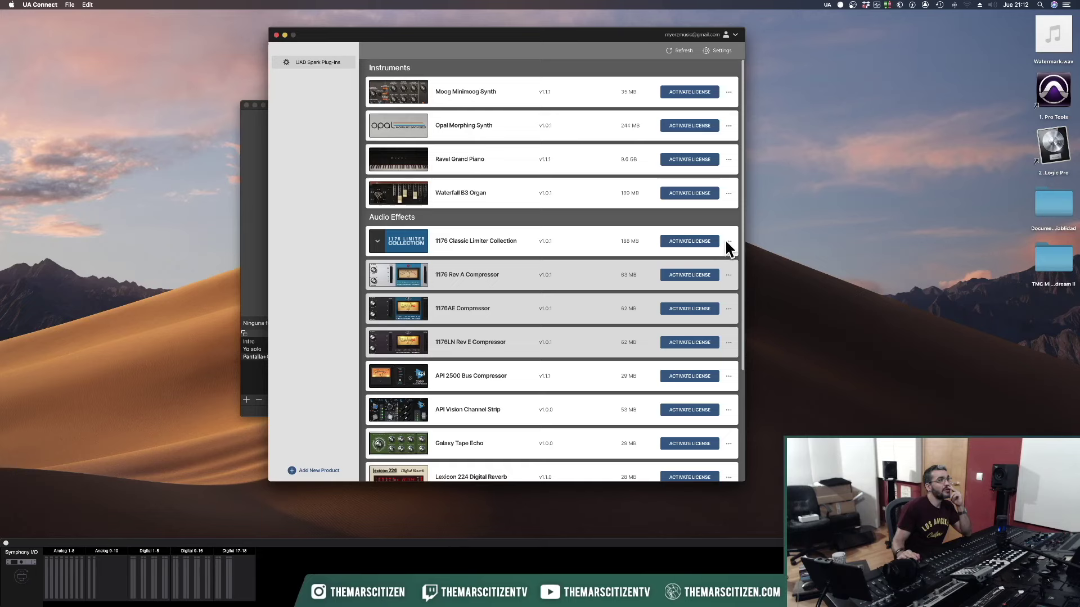
Check the account and iLok User ID details, and move the UA Connect window aside on the desktop.
{"action": "left_click", "coordinate": [735, 35]}
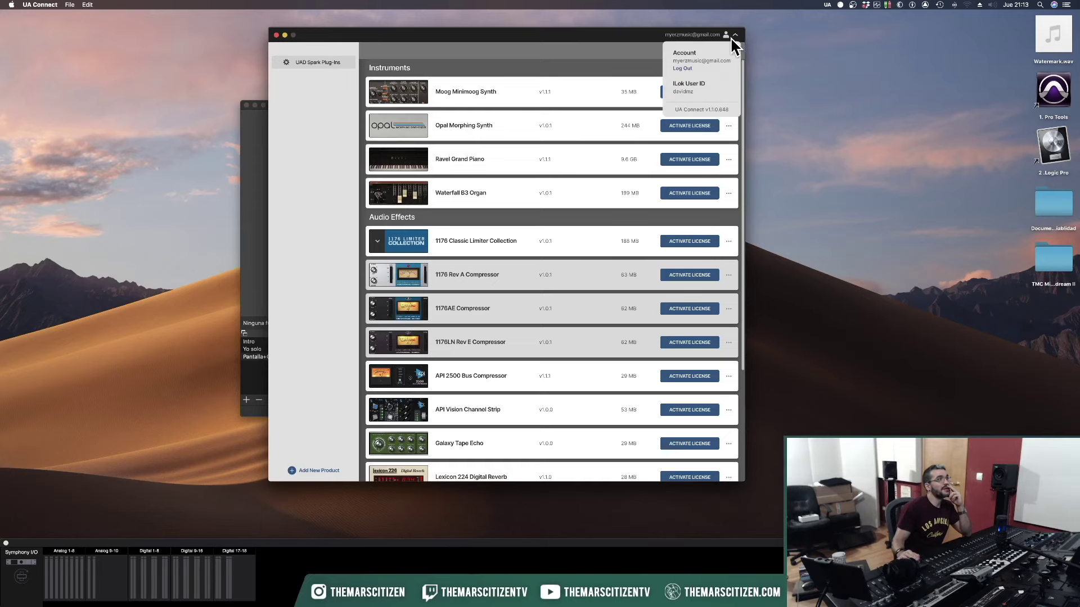
{"action": "left_click", "coordinate": [696, 38]}
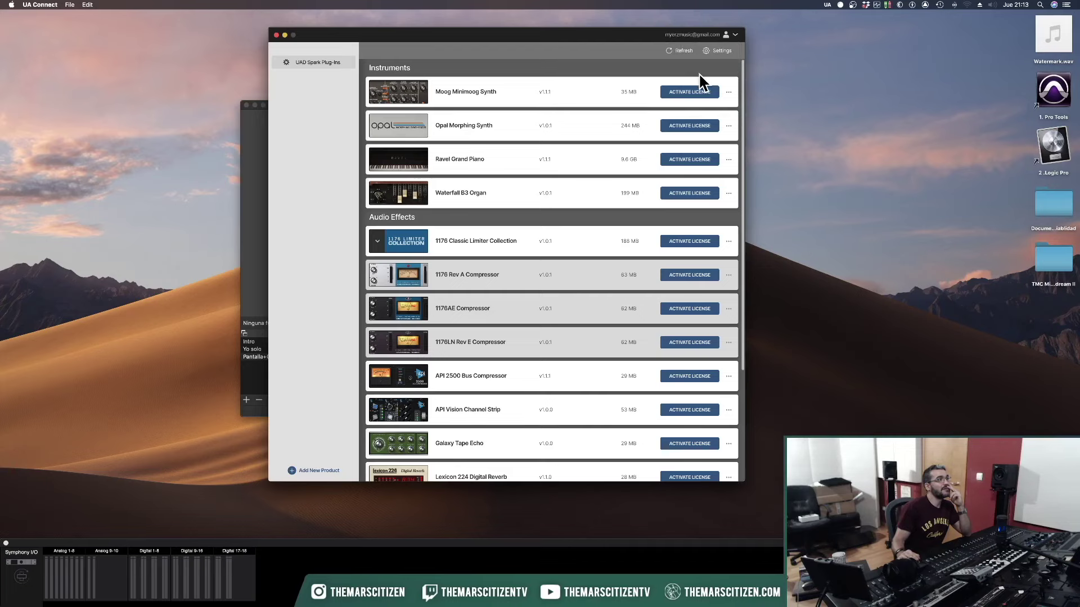
{"action": "scroll", "coordinate": [731, 366], "scroll_direction": "down", "scroll_amount": 5}
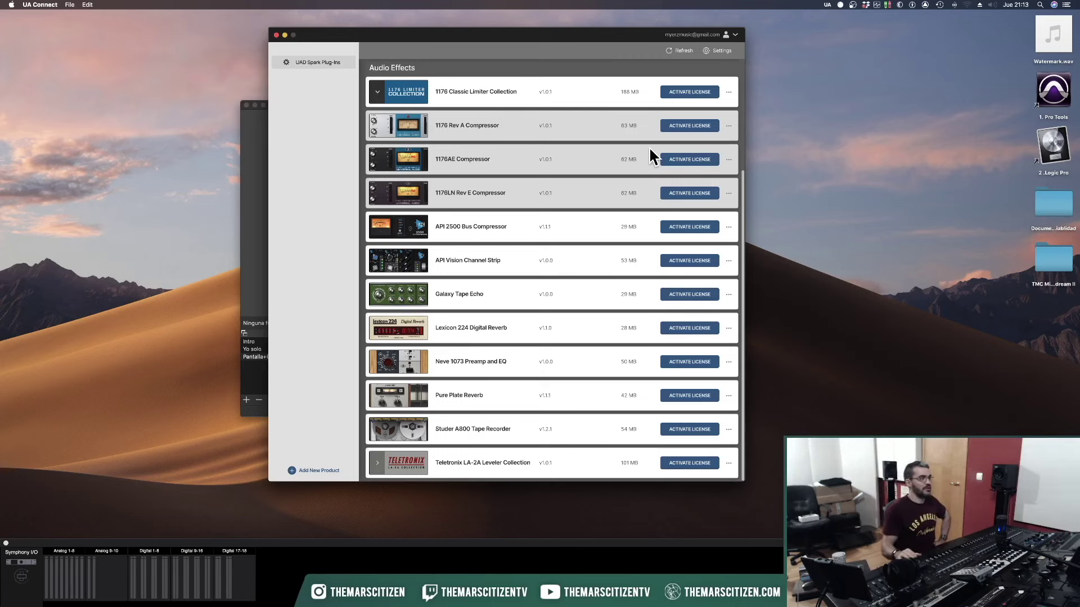
{"action": "left_click_drag", "start_coordinate": [745, 179], "coordinate": [829, 135]}
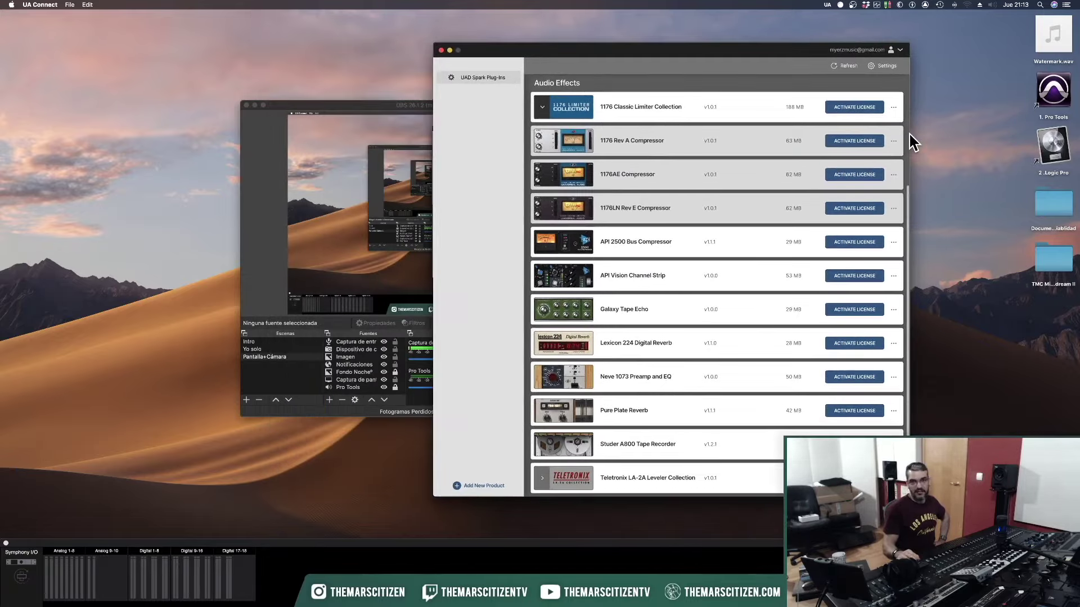
Switch to OBS and select the scene "Yo solo".
{"action": "mouse_move", "coordinate": [3, 278]}
{"action": "left_click", "coordinate": [40, 107]}
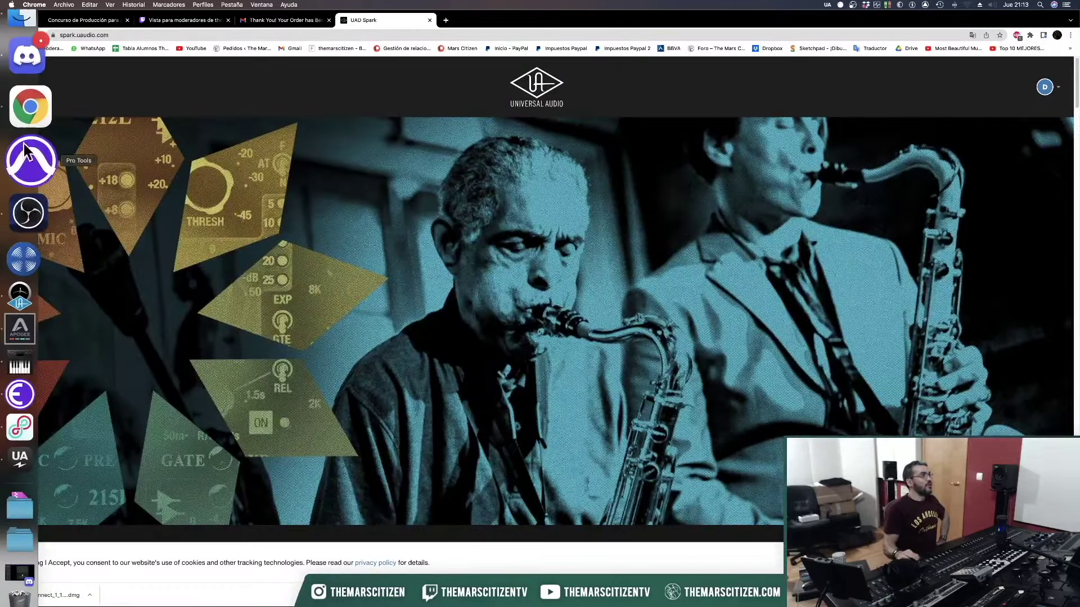
{"action": "left_click", "coordinate": [29, 194]}
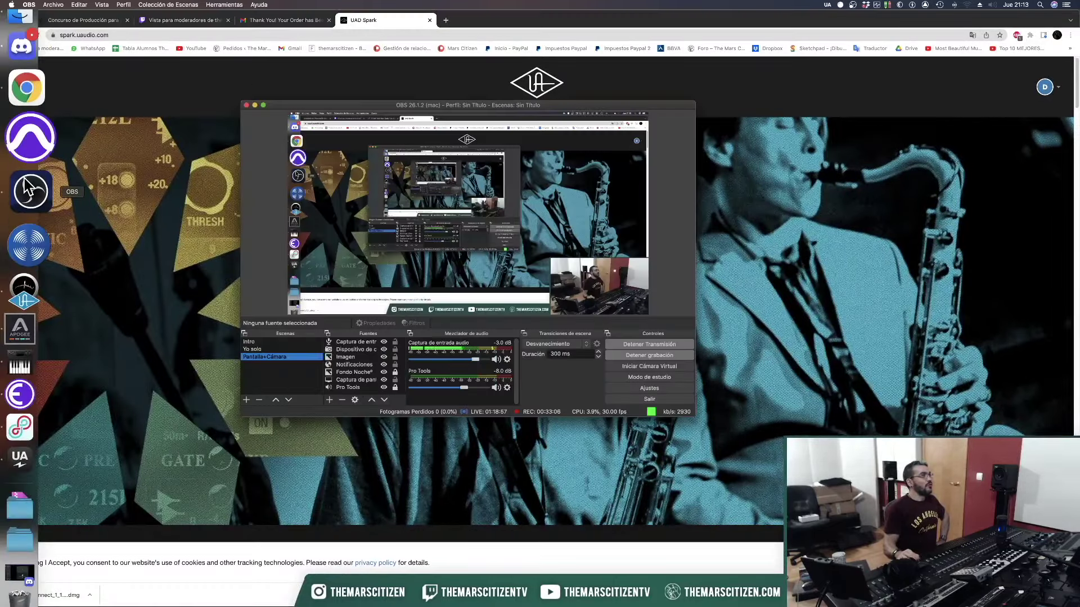
{"action": "left_click", "coordinate": [284, 349]}
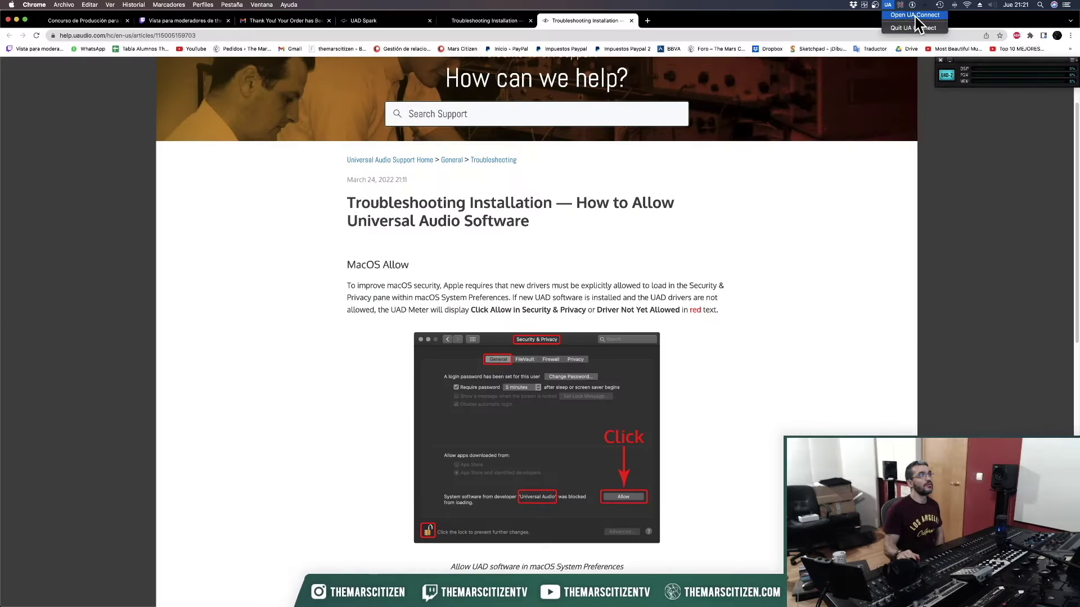
Reopen the UA Connect window to show the UAD Spark plug-in list.
{"action": "left_click", "coordinate": [915, 15]}
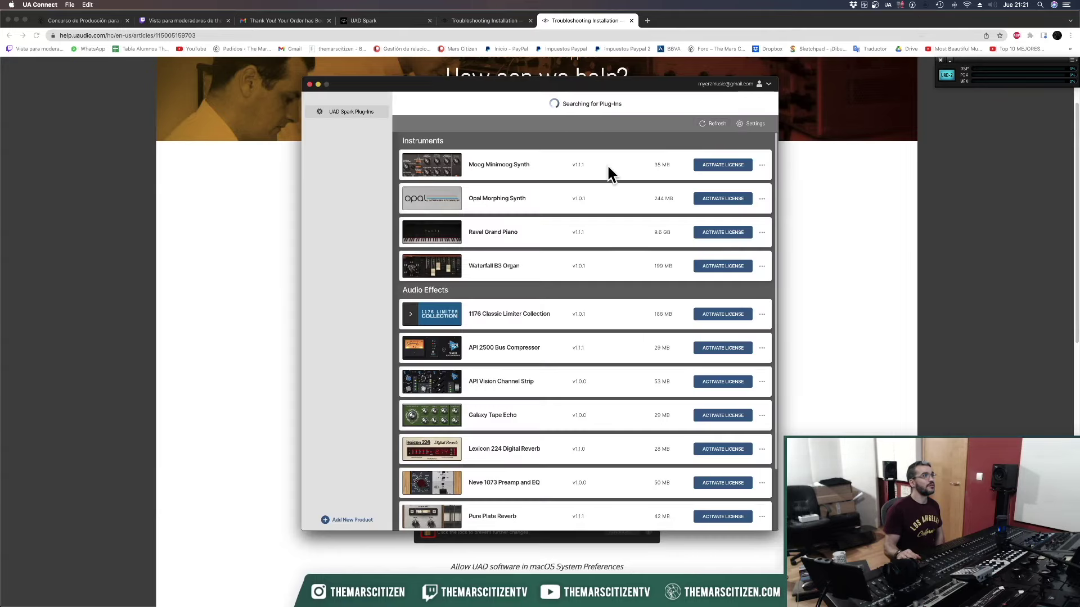
Switch to UAD Meter & Control Panel and review the authorization status of the plug-ins in the UAD Control Panel.
{"action": "mouse_move", "coordinate": [3, 106]}
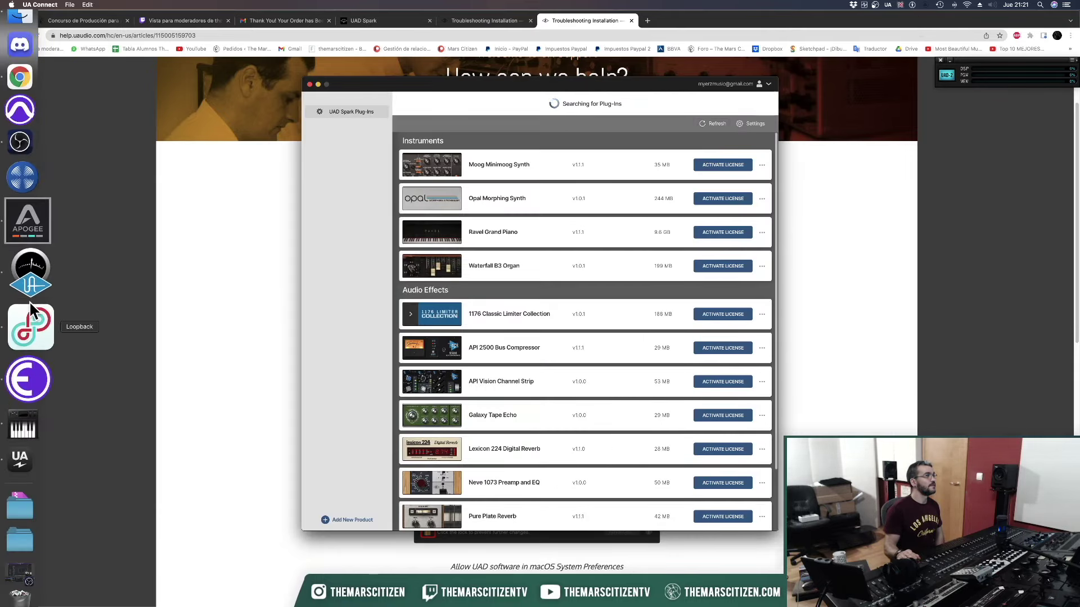
{"action": "left_click", "coordinate": [28, 281]}
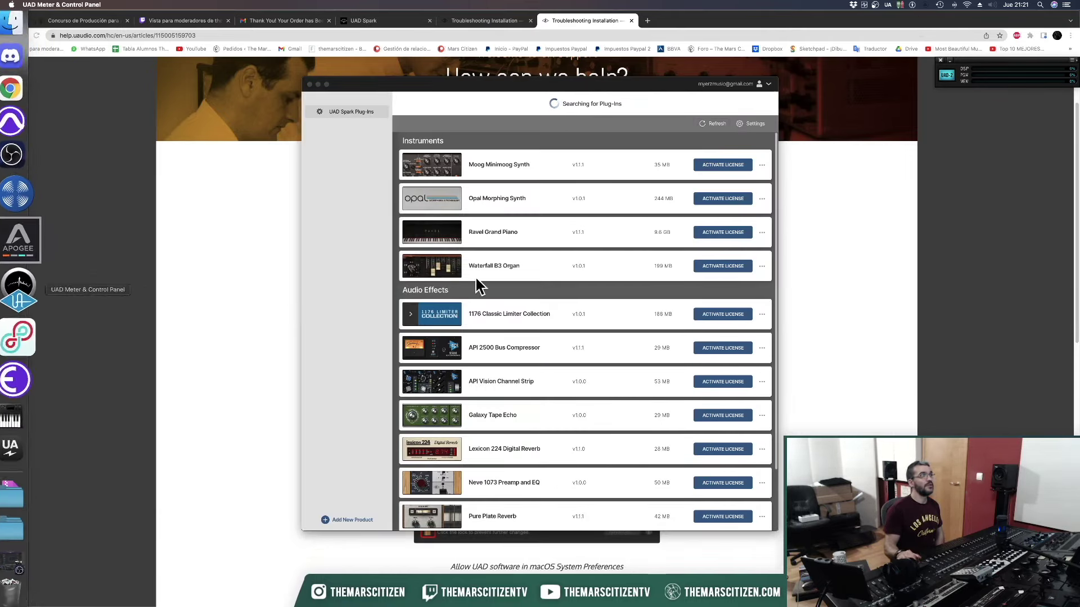
{"action": "left_click", "coordinate": [947, 75]}
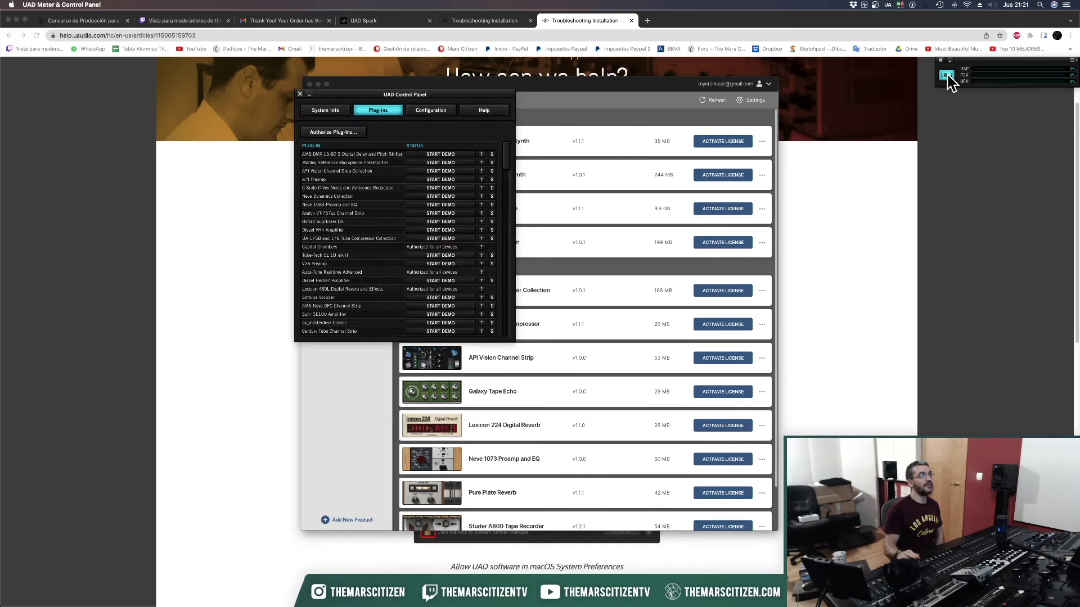
{"action": "scroll", "coordinate": [388, 208], "scroll_direction": "down", "scroll_amount": 3}
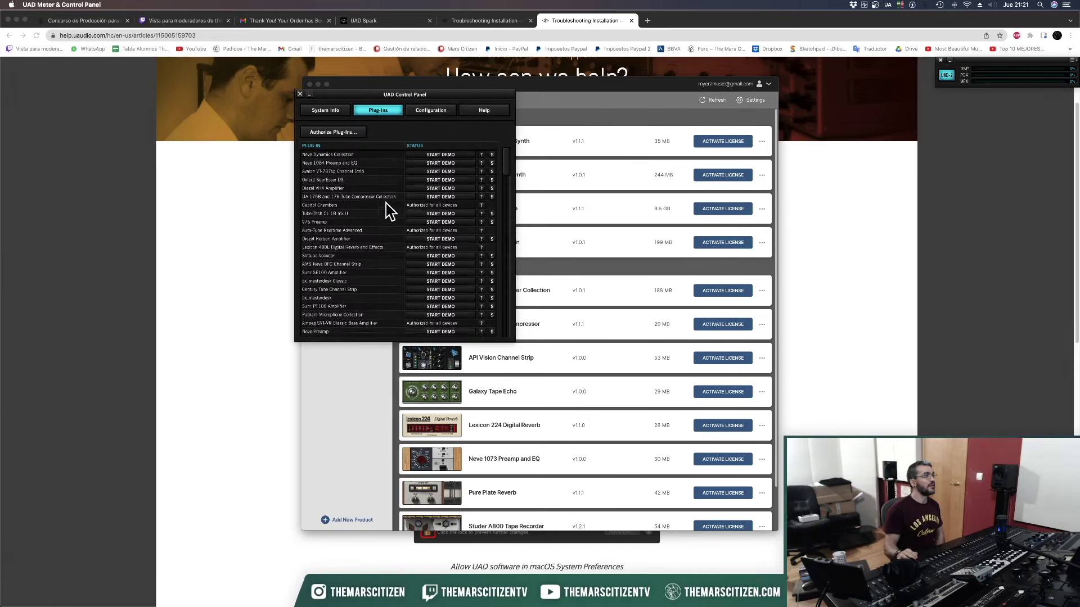
{"action": "scroll", "coordinate": [388, 210], "scroll_direction": "down", "scroll_amount": 15}
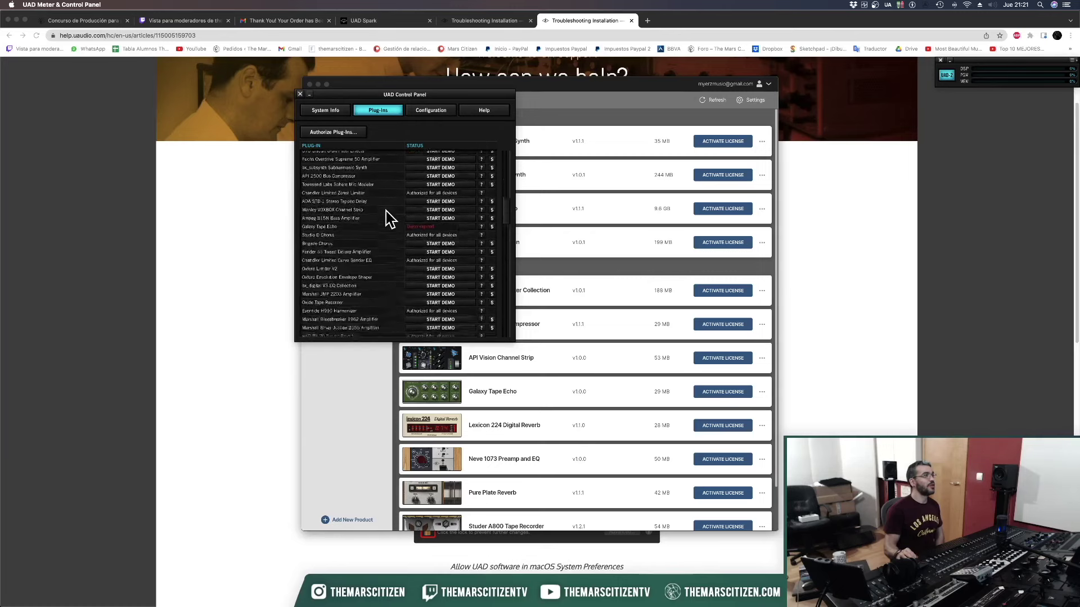
{"action": "scroll", "coordinate": [396, 222], "scroll_direction": "down", "scroll_amount": 4}
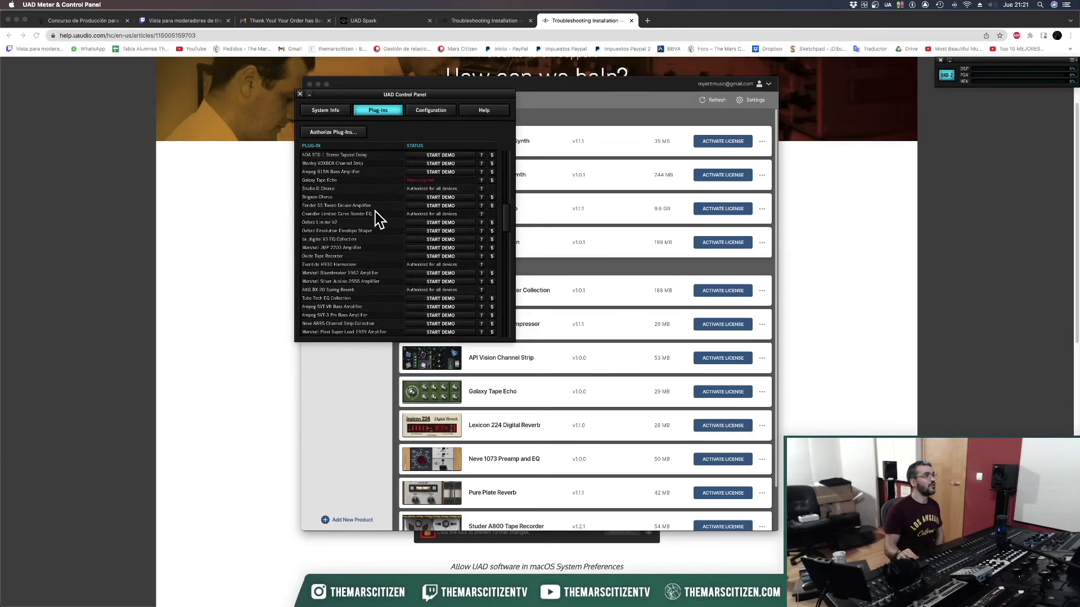
{"action": "scroll", "coordinate": [375, 218], "scroll_direction": "down", "scroll_amount": 10}
{"action": "scroll", "coordinate": [371, 254], "scroll_direction": "down", "scroll_amount": 10}
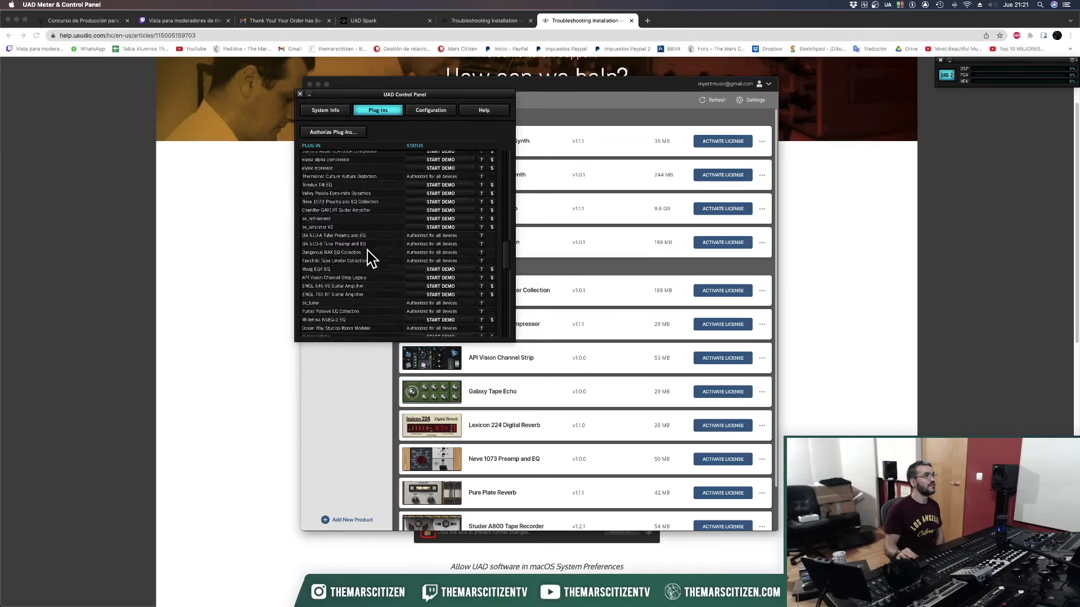
{"action": "left_click_drag", "start_coordinate": [506, 264], "coordinate": [470, 370]}
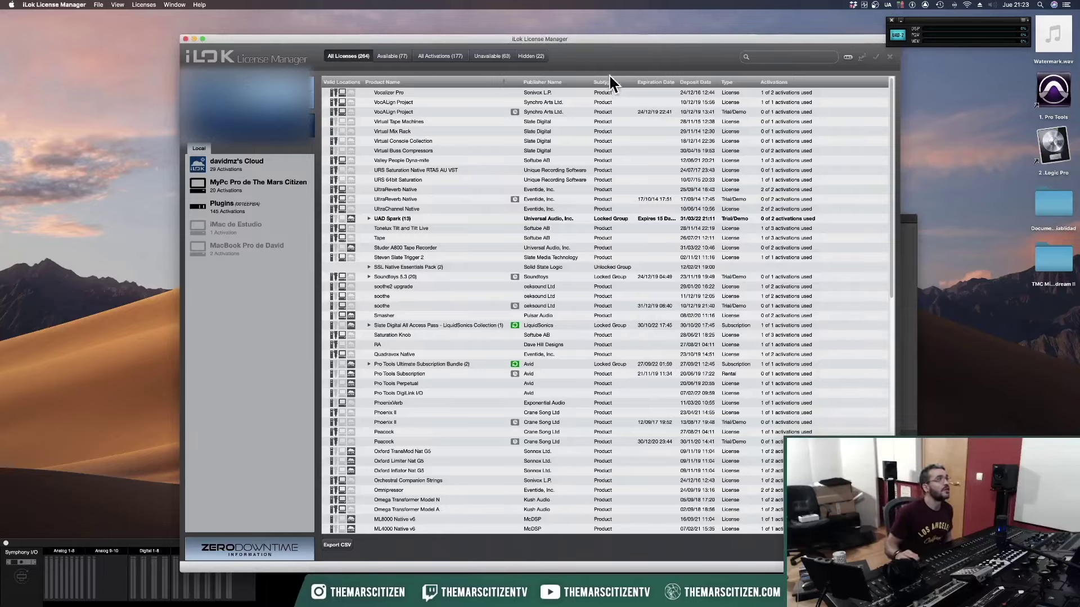
Sort the iLok licenses by publisher name and examine the plug-ins inside Universal Audio's UAD Spark group.
{"action": "left_click", "coordinate": [542, 83]}
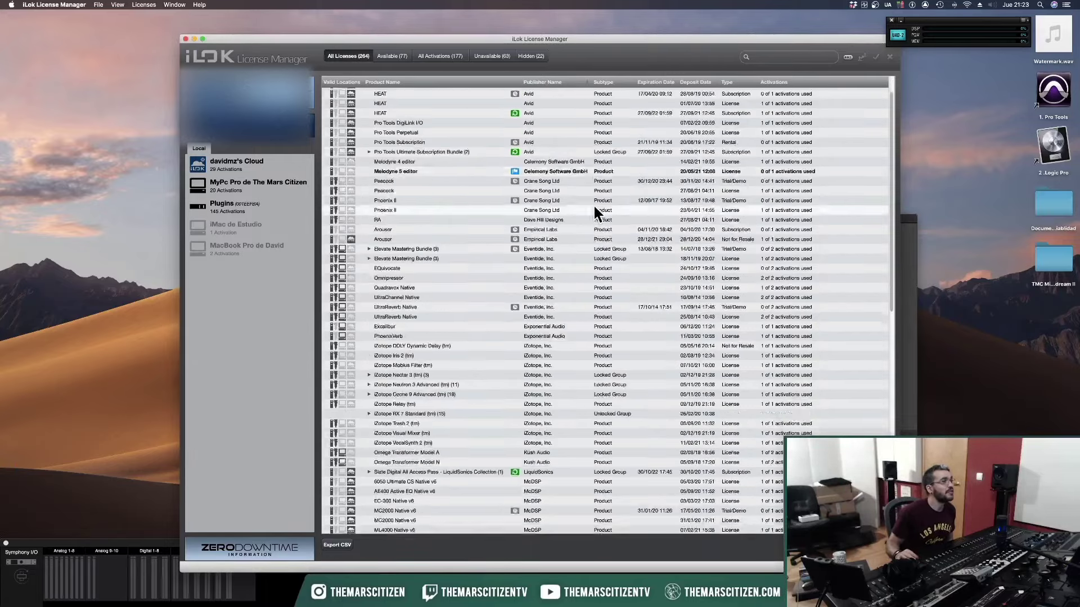
{"action": "scroll", "coordinate": [592, 203], "scroll_direction": "down", "scroll_amount": 15}
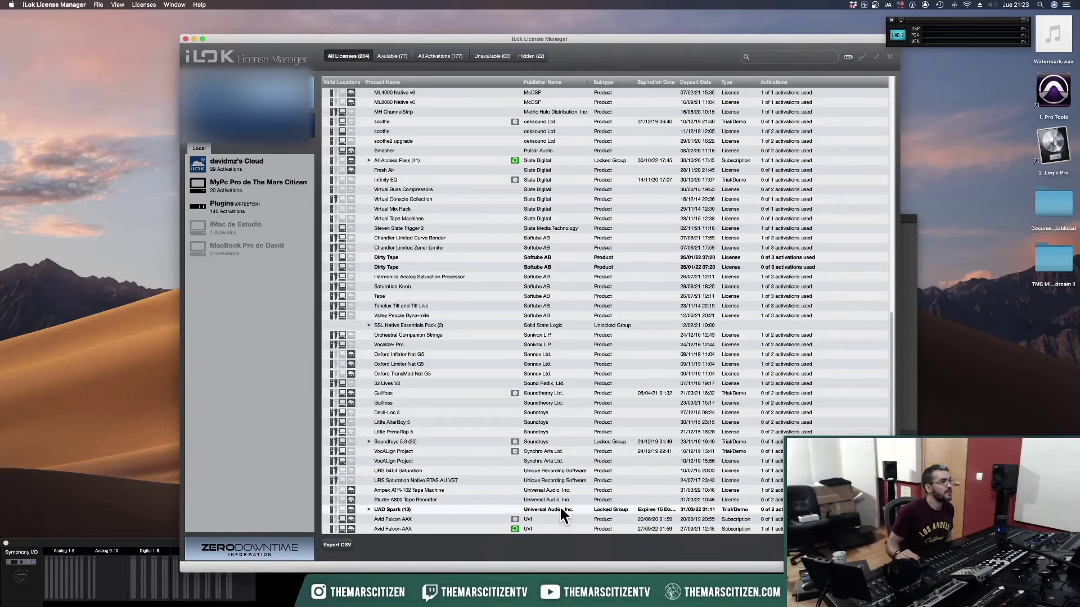
{"action": "left_click", "coordinate": [368, 509]}
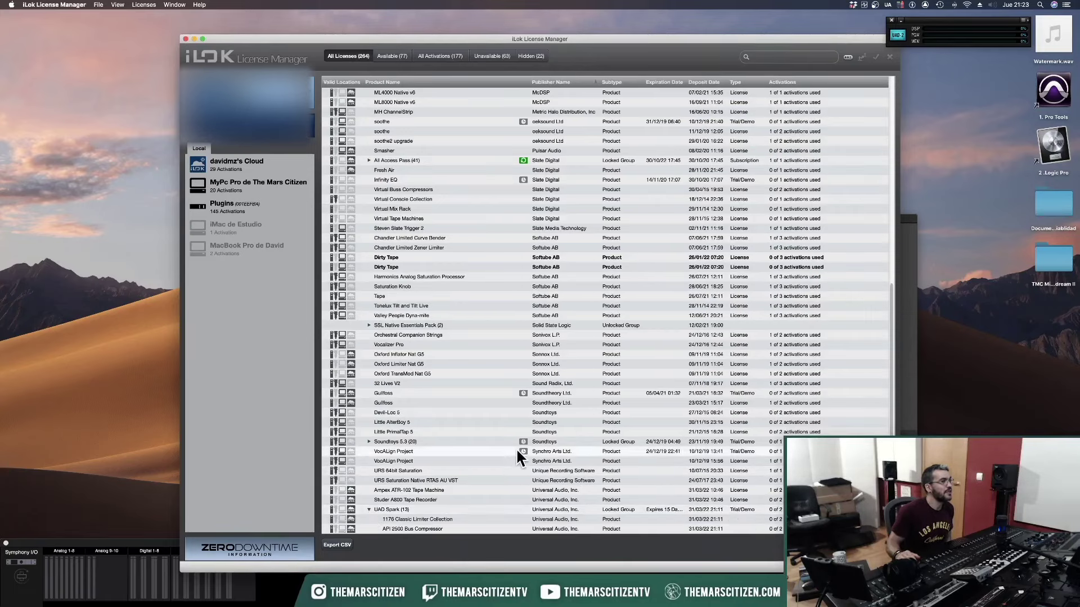
{"action": "scroll", "coordinate": [515, 449], "scroll_direction": "down", "scroll_amount": 5}
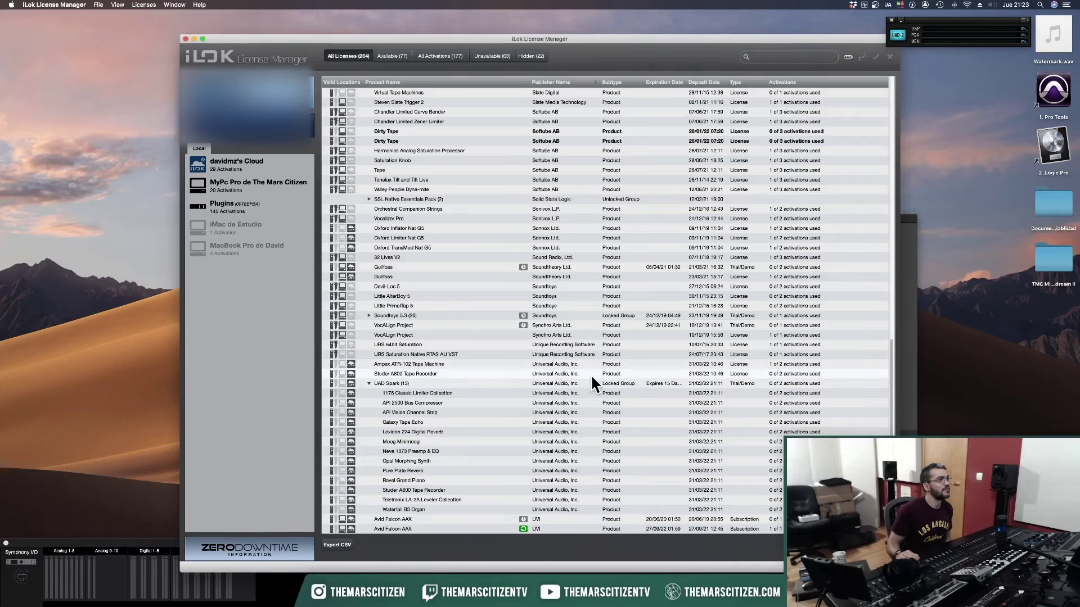
{"action": "left_click", "coordinate": [369, 383]}
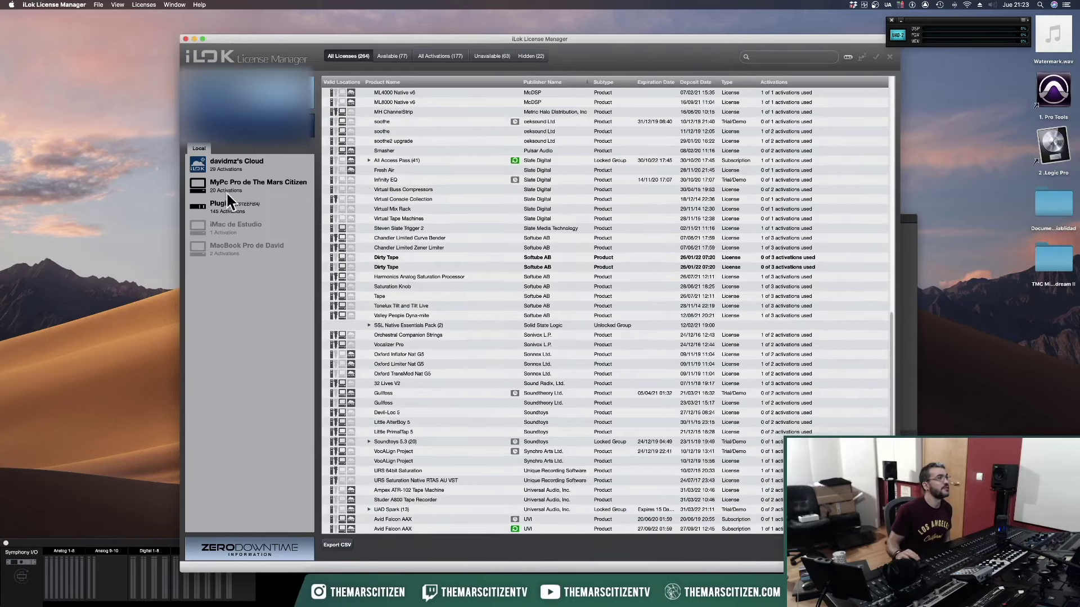
{"action": "left_click", "coordinate": [186, 38]}
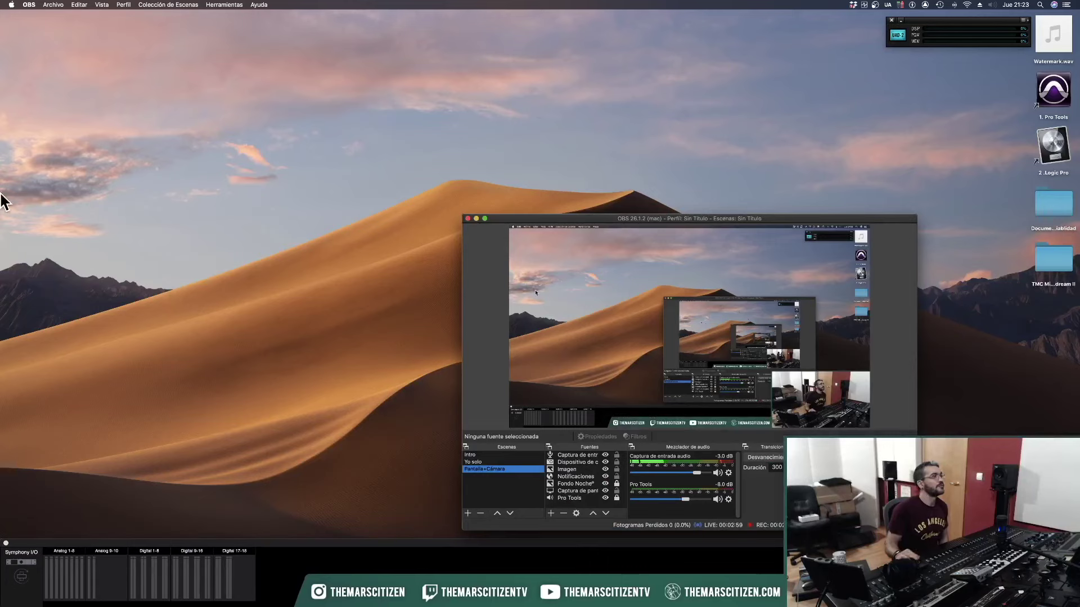
Switch to Pro Tools, open the recent session "HT - Avenidas y Bicicletas", and dismiss the UAD authorization alert.
{"action": "mouse_move", "coordinate": [2, 194]}
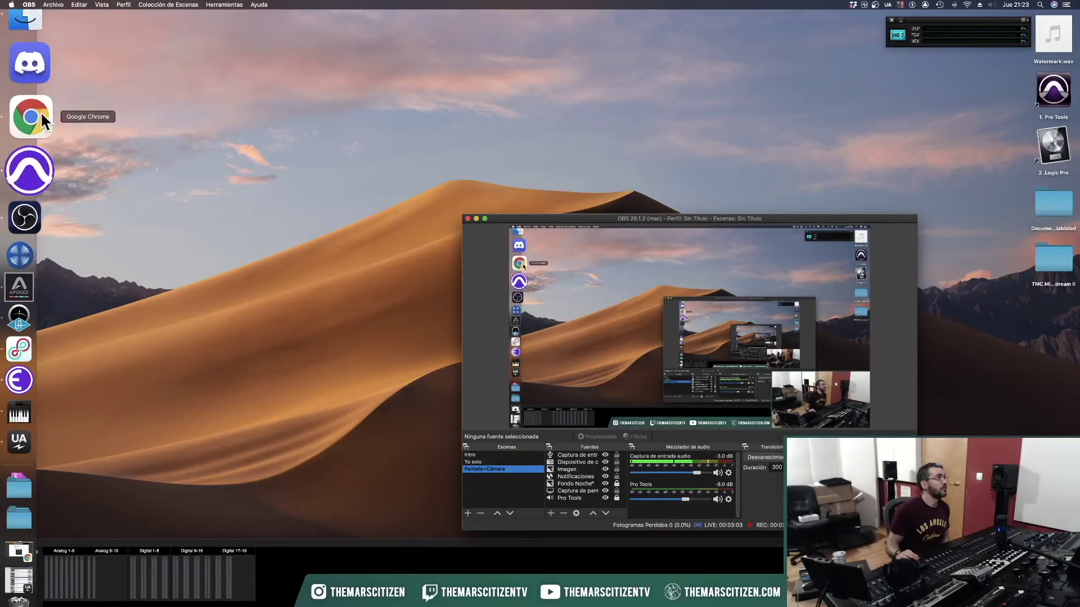
{"action": "left_click", "coordinate": [30, 142]}
{"action": "left_click", "coordinate": [68, 5]}
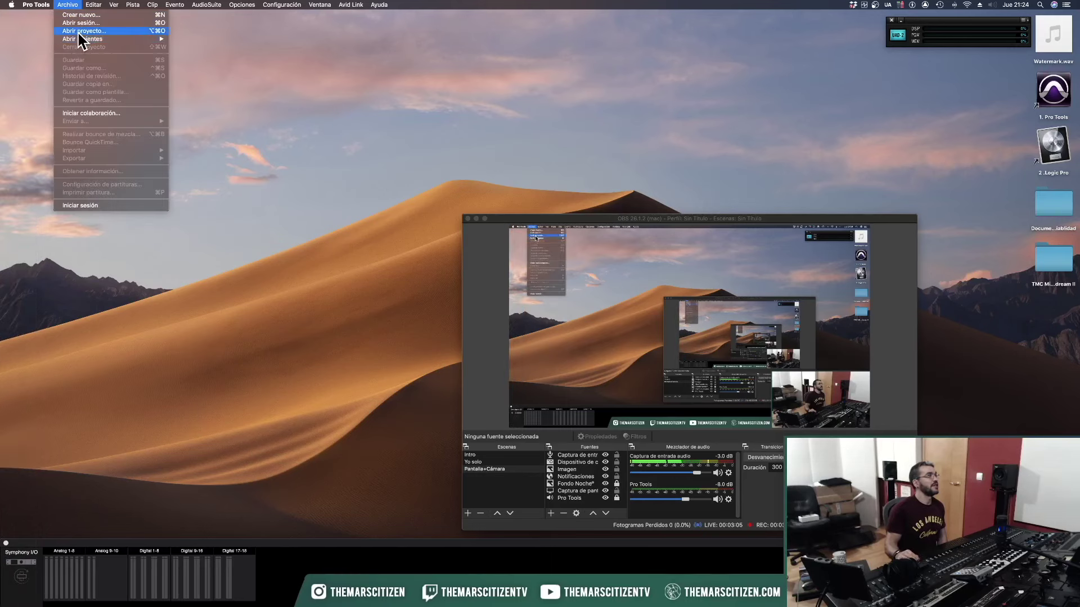
{"action": "mouse_move", "coordinate": [107, 41]}
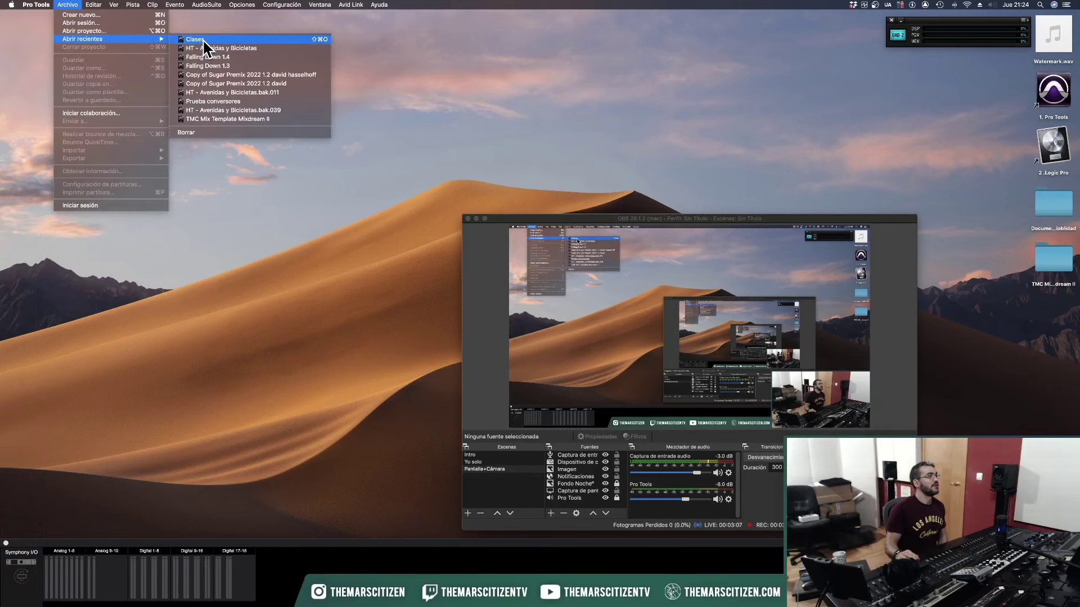
{"action": "left_click", "coordinate": [235, 48]}
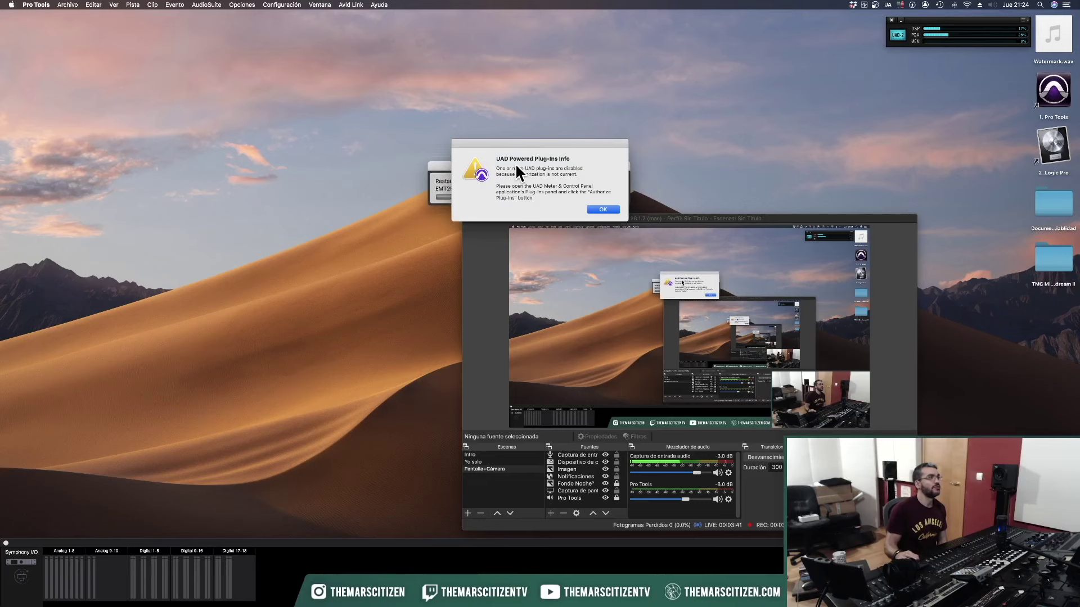
{"action": "left_click_drag", "start_coordinate": [515, 163], "coordinate": [312, 234]}
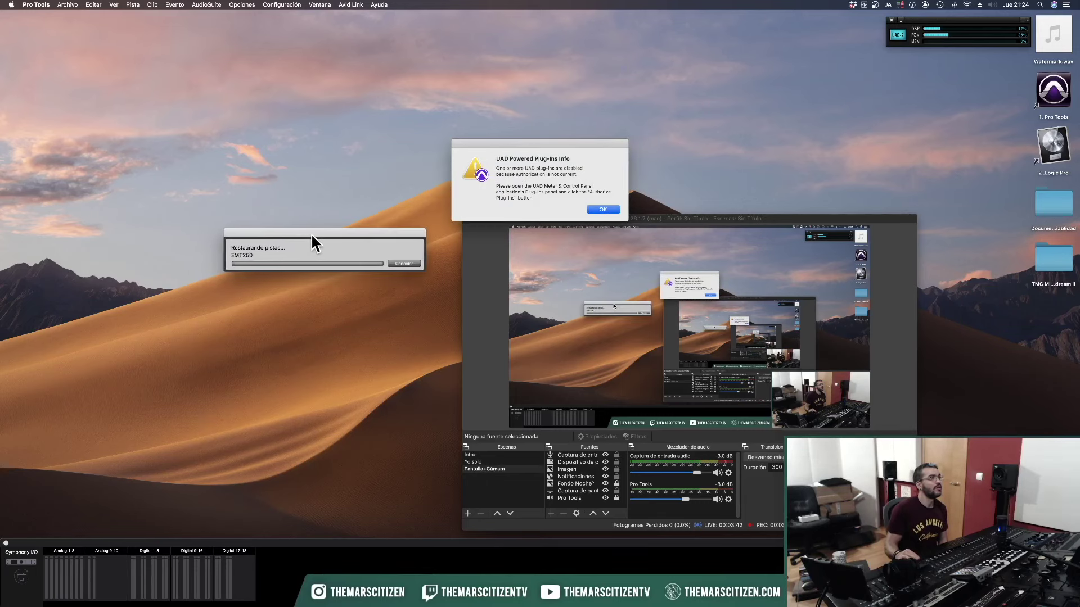
{"action": "left_click", "coordinate": [603, 208]}
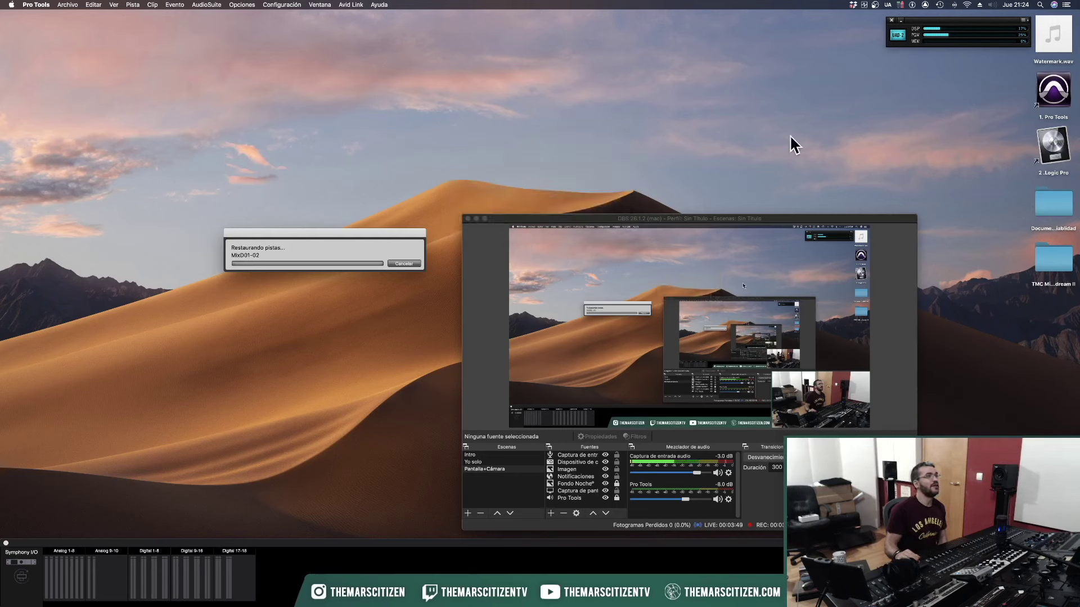
{"action": "left_click", "coordinate": [946, 18]}
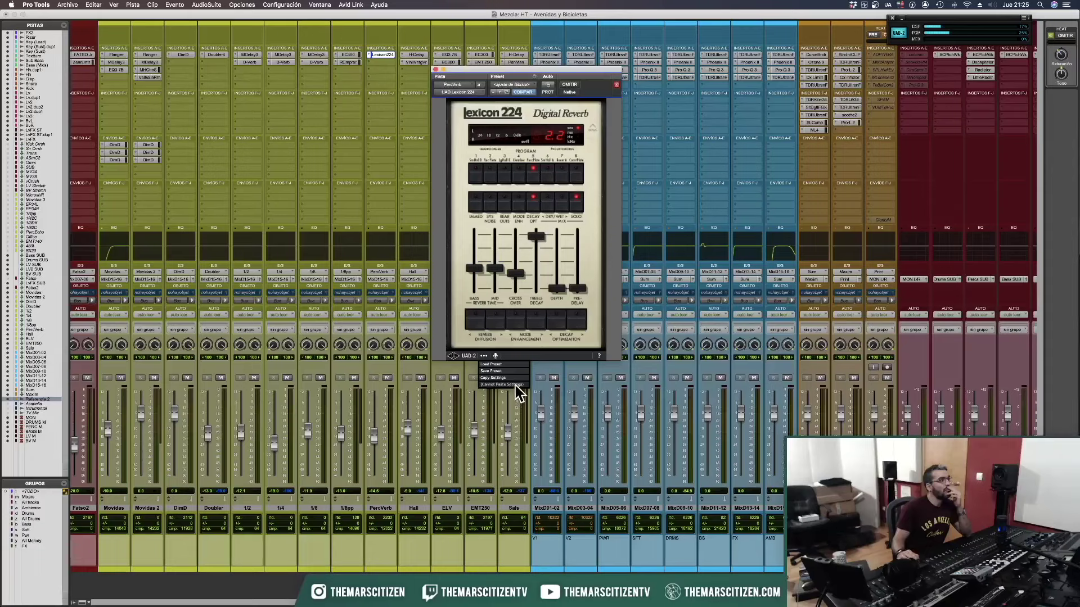
Dismiss the preset options of the UAD Lexicon 224 on the PercVerb track and close the plug-in window.
{"action": "left_click", "coordinate": [523, 352]}
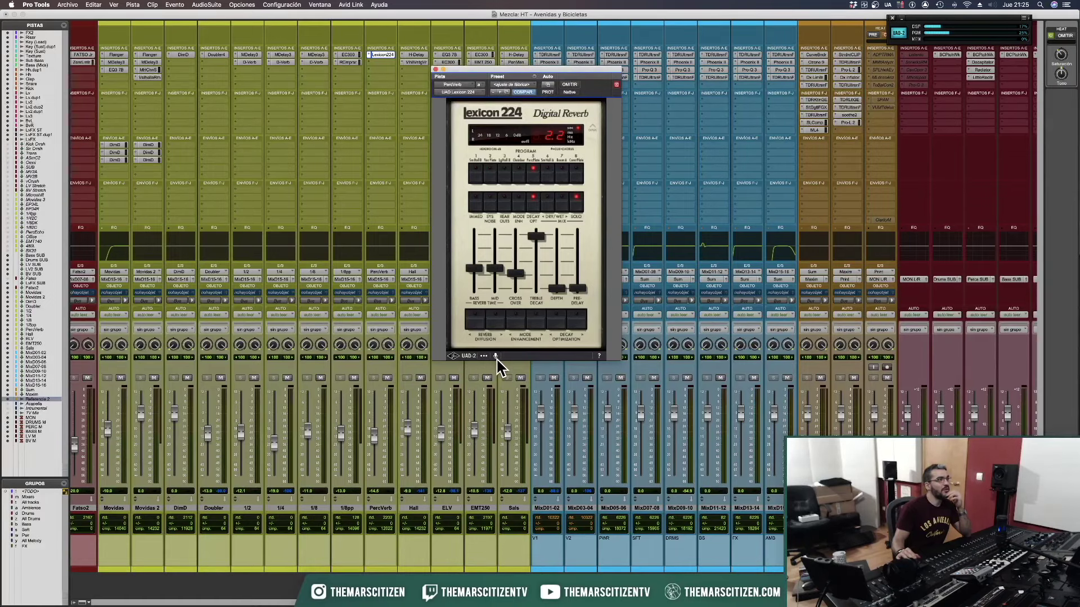
{"action": "left_click", "coordinate": [417, 69]}
{"action": "left_click", "coordinate": [321, 102]}
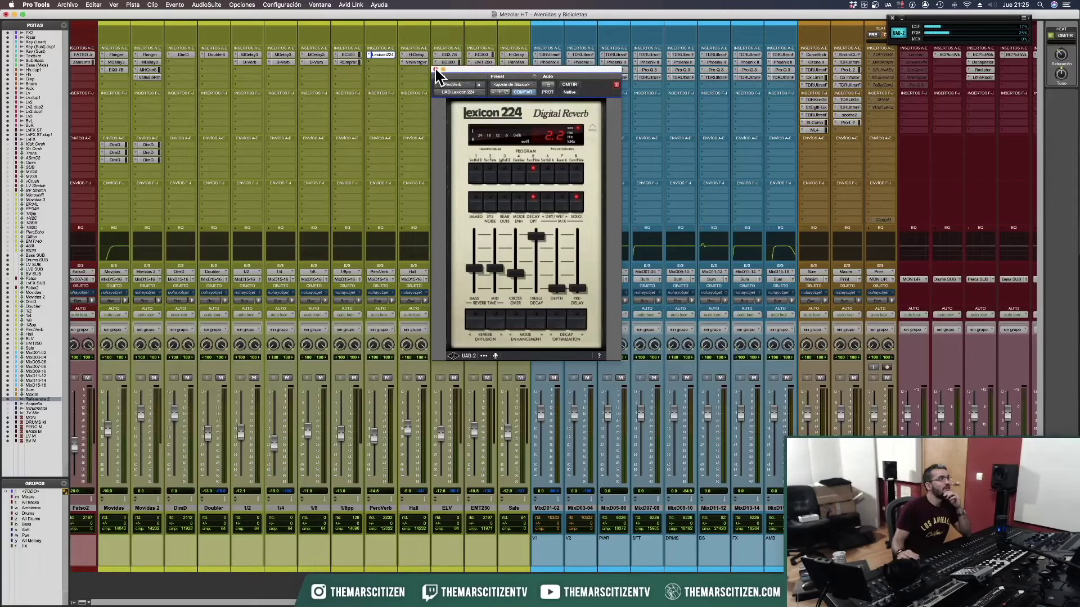
{"action": "left_click", "coordinate": [436, 69]}
View the Chandler Limited Zener Limiter inserted on the Fatso2 track, and close its window.
{"action": "scroll", "coordinate": [323, 85], "scroll_direction": "left", "scroll_amount": 5}
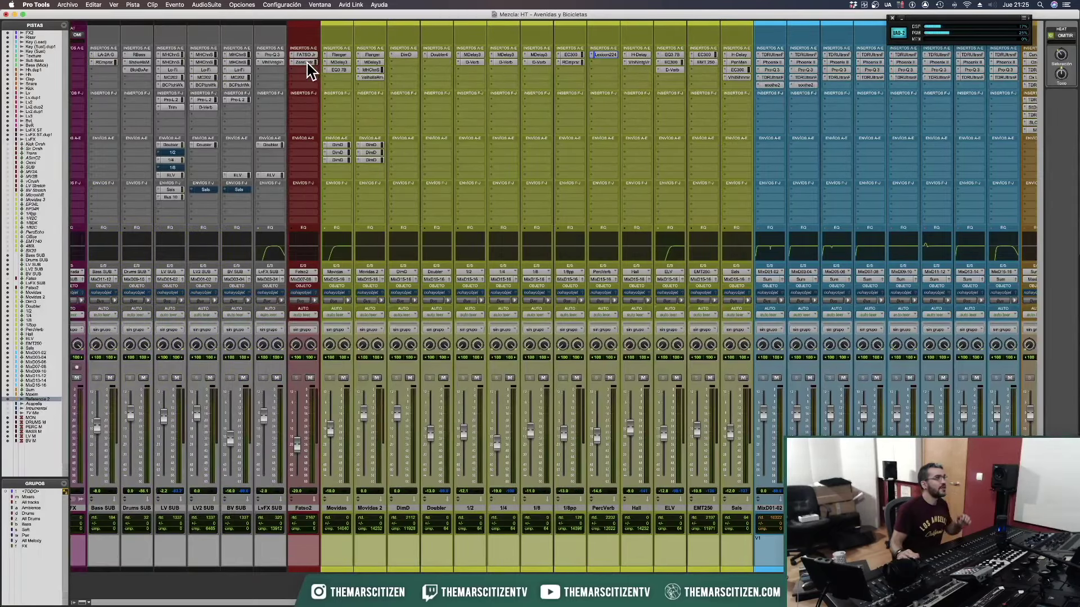
{"action": "left_click", "coordinate": [307, 63]}
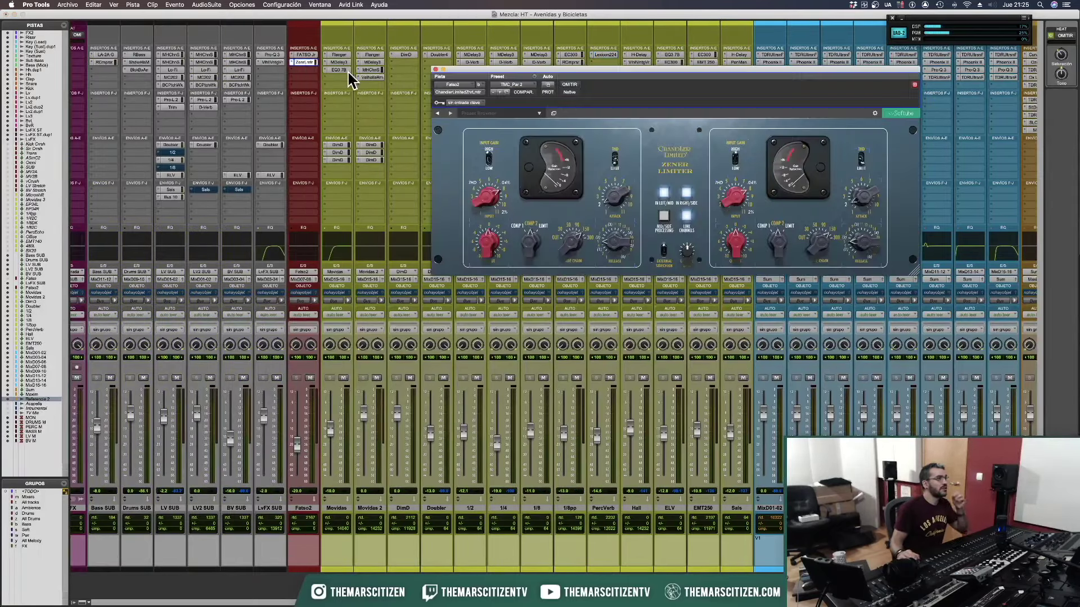
{"action": "left_click", "coordinate": [436, 69]}
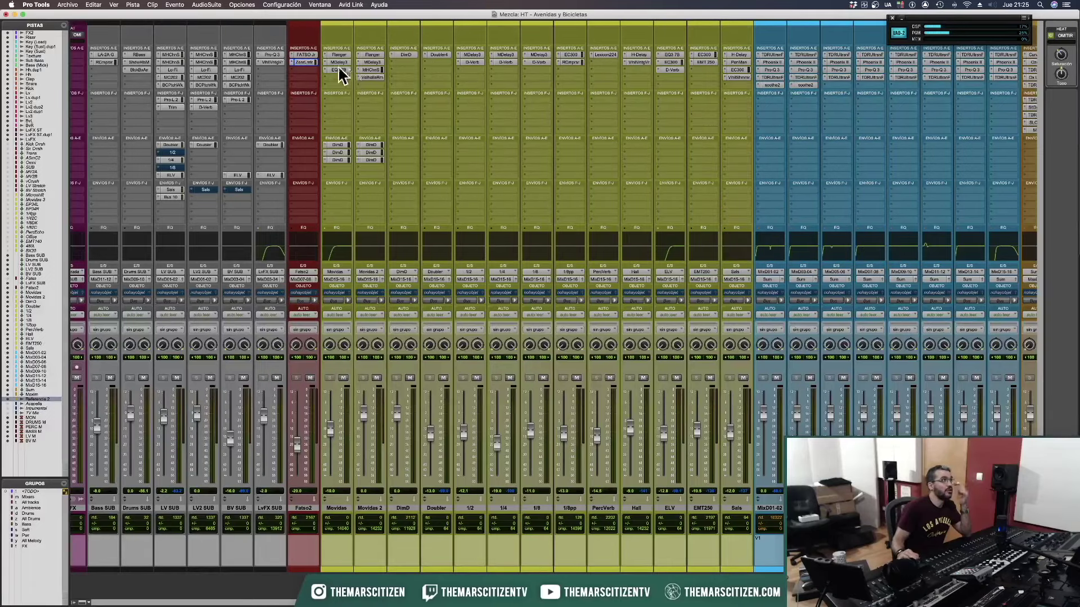
Insert the stereo UAD Chandler Curve Bender in the third slot of the Fatso2 track and dismiss the authorization alert.
{"action": "left_click", "coordinate": [298, 70]}
{"action": "mouse_move", "coordinate": [349, 71]}
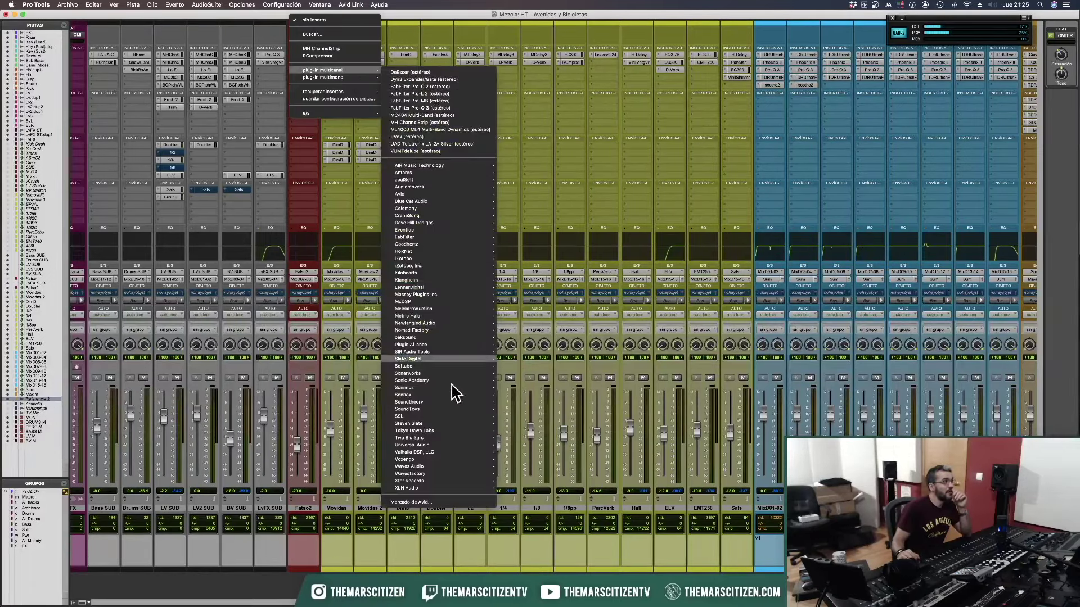
{"action": "mouse_move", "coordinate": [453, 444]}
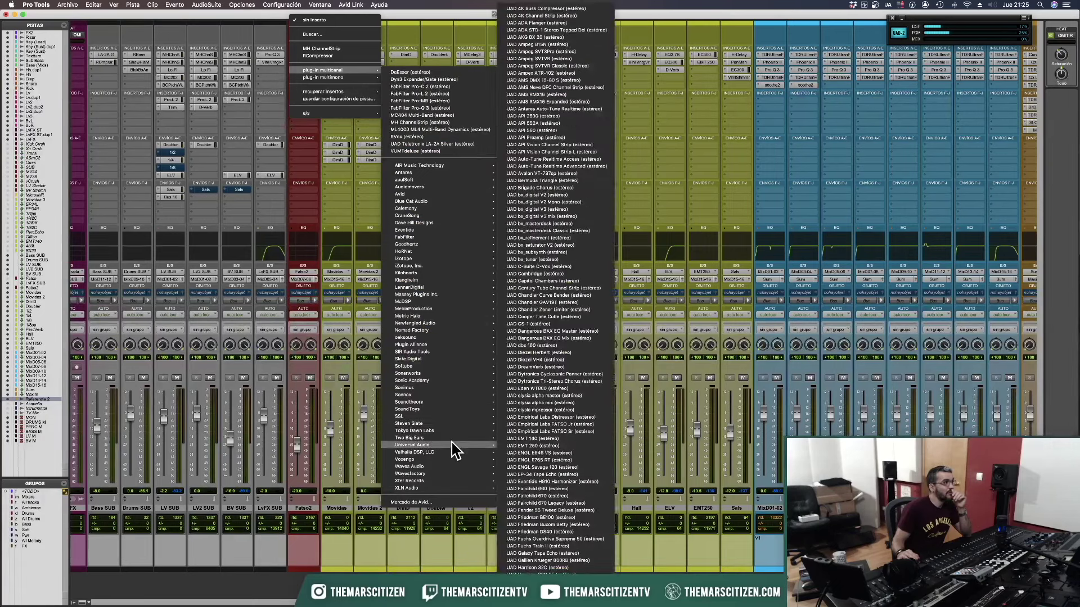
{"action": "left_click", "coordinate": [540, 295]}
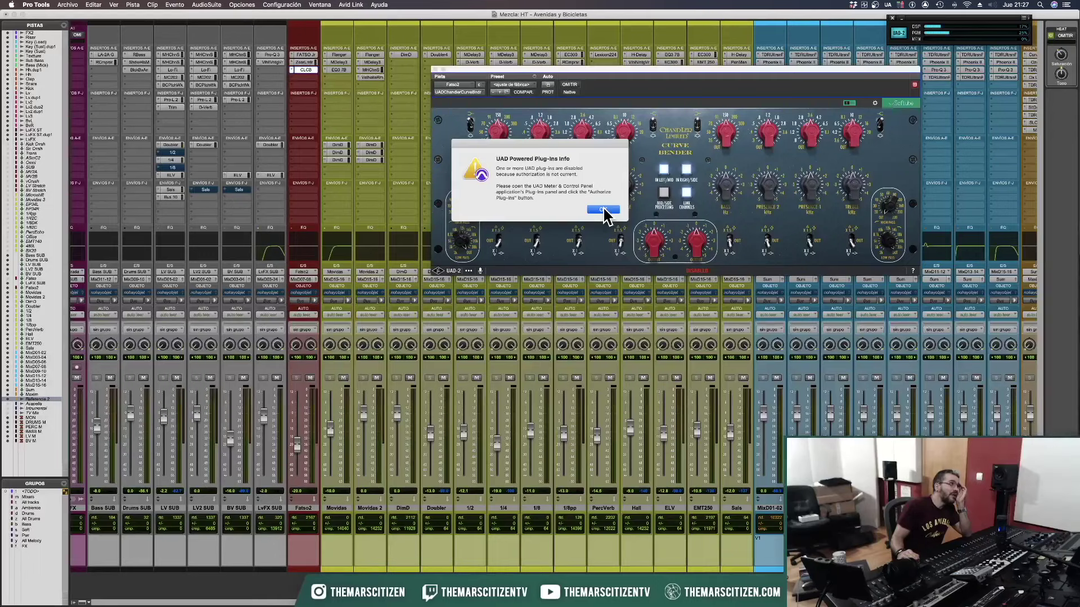
{"action": "left_click", "coordinate": [604, 208]}
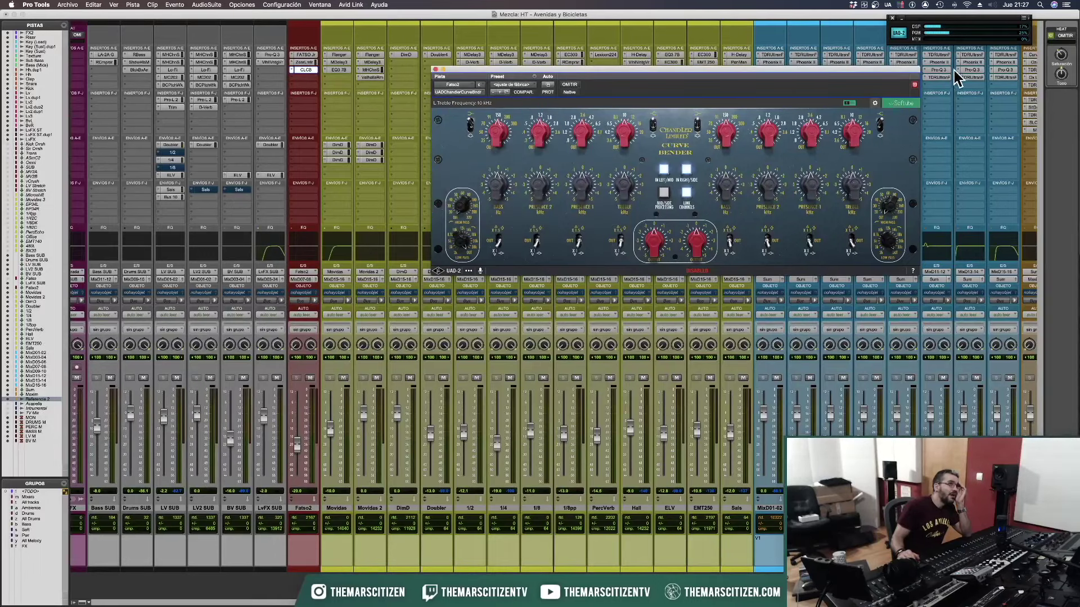
Check the authorization status of the installed plug-ins in the UAD Control Panel, dismissing the authorization alert.
{"action": "left_click", "coordinate": [902, 34]}
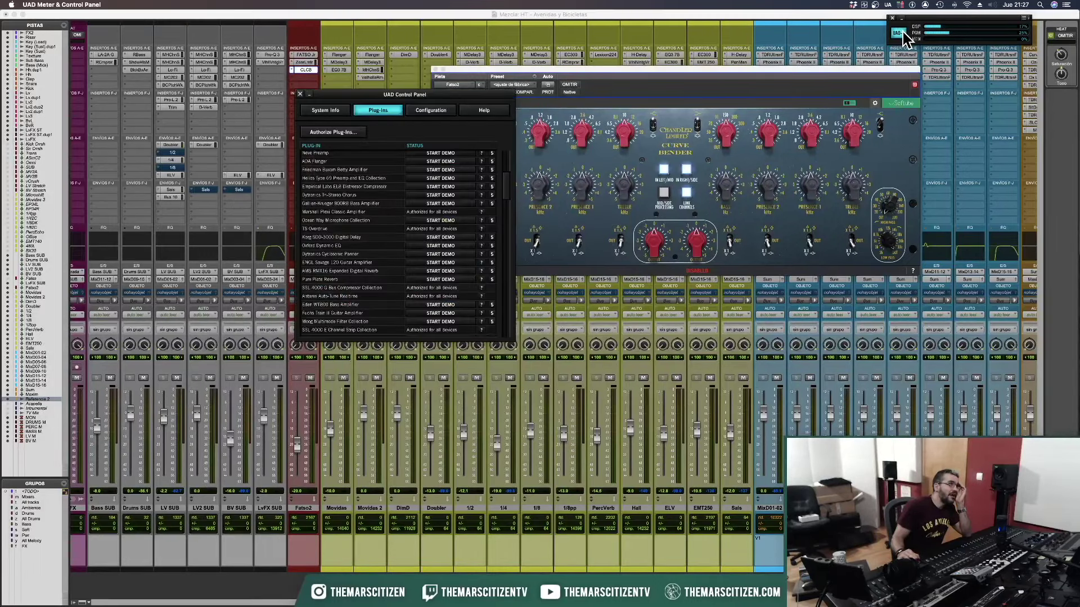
{"action": "scroll", "coordinate": [374, 194], "scroll_direction": "down", "scroll_amount": 3}
{"action": "scroll", "coordinate": [374, 199], "scroll_direction": "down", "scroll_amount": 6}
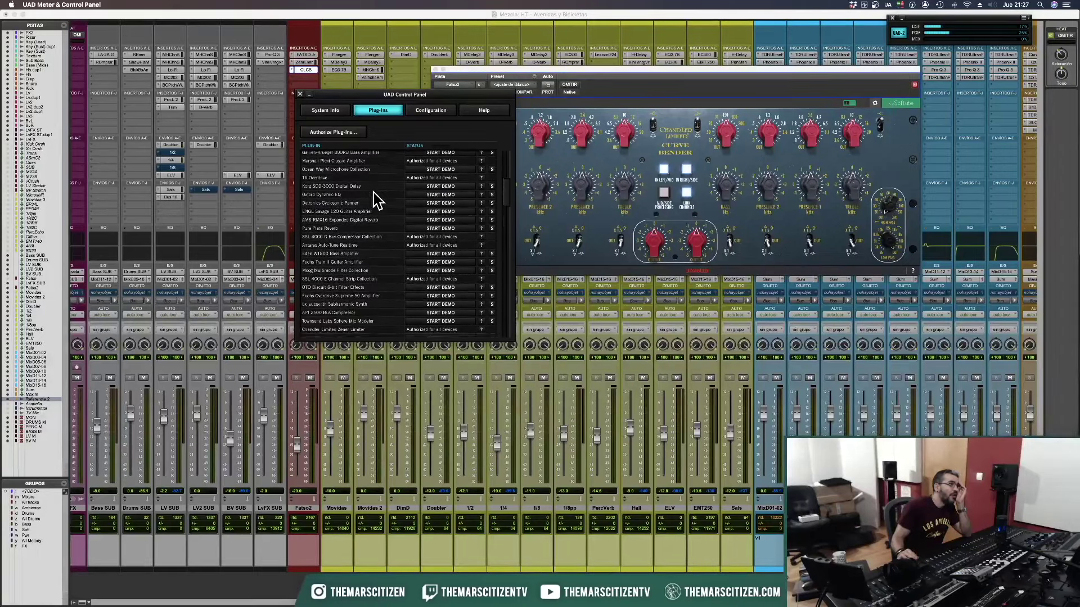
{"action": "scroll", "coordinate": [507, 197], "scroll_direction": "down", "scroll_amount": 3}
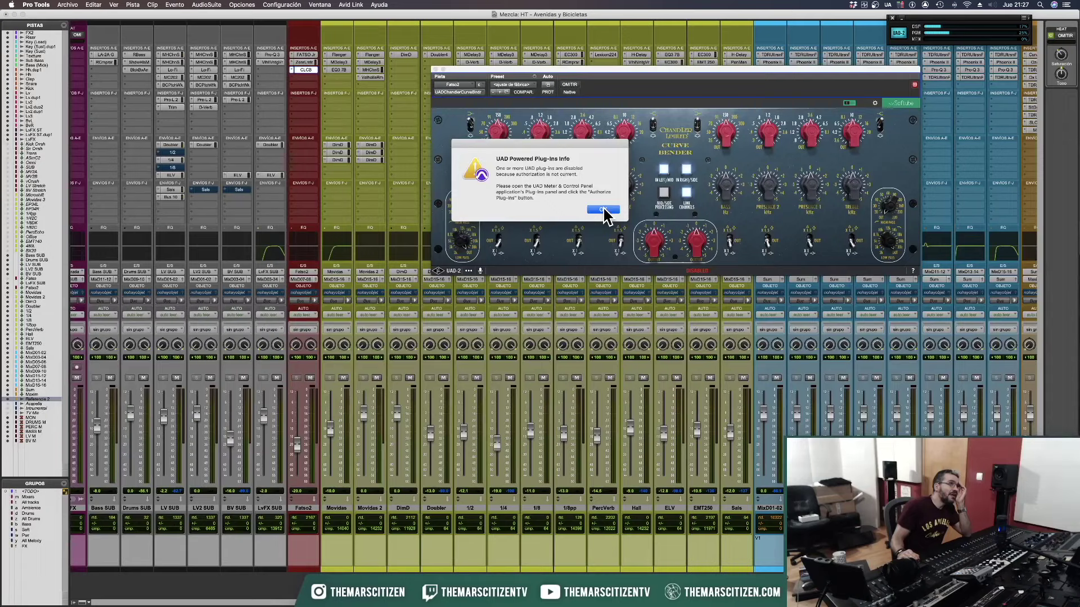
{"action": "left_click", "coordinate": [601, 210]}
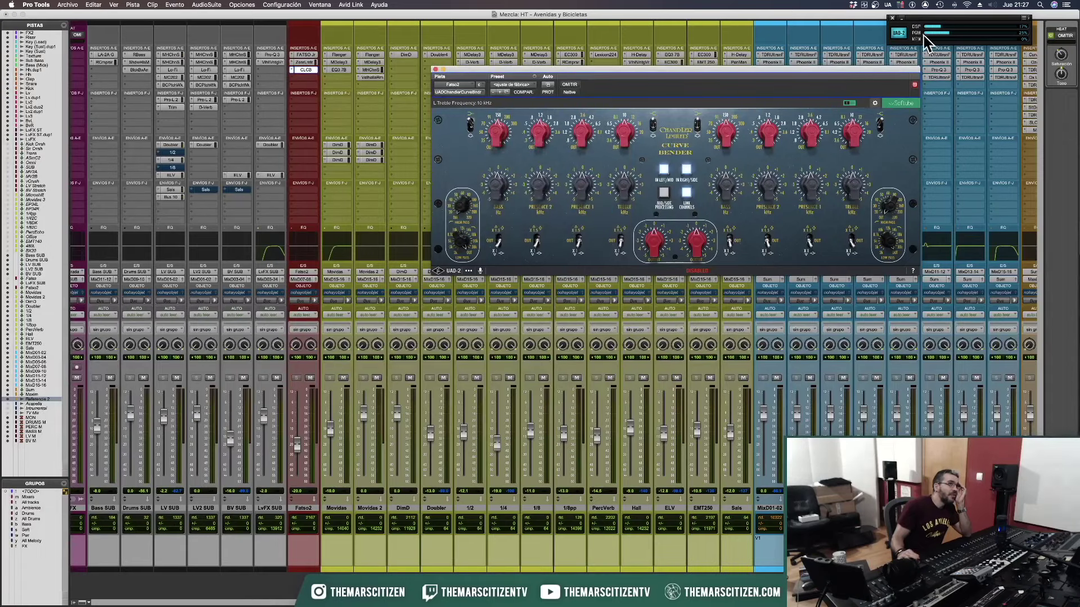
{"action": "left_click", "coordinate": [898, 33]}
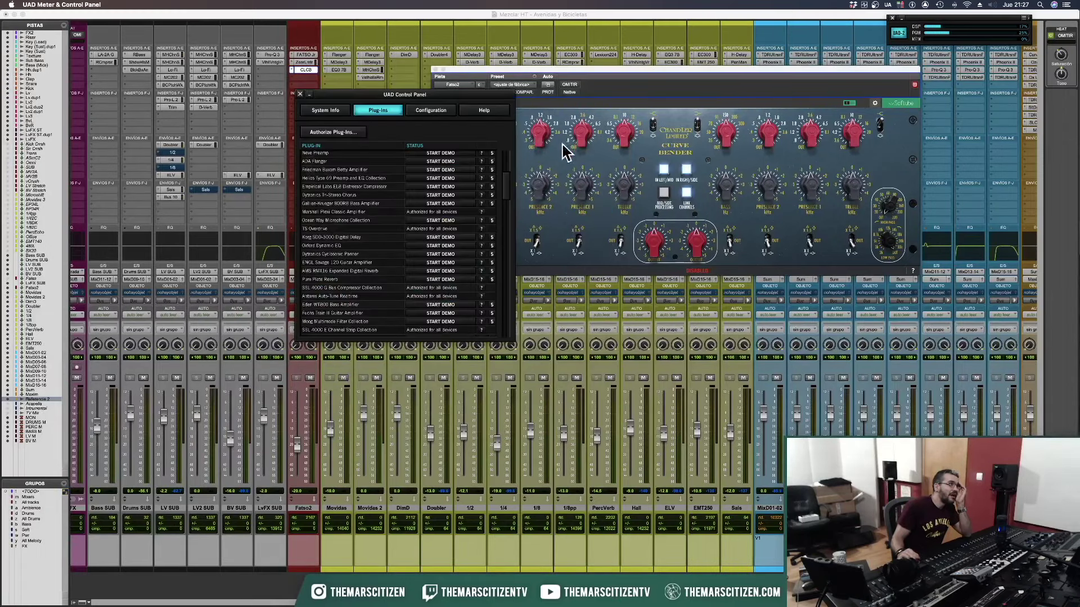
{"action": "scroll", "coordinate": [378, 193], "scroll_direction": "down", "scroll_amount": 3}
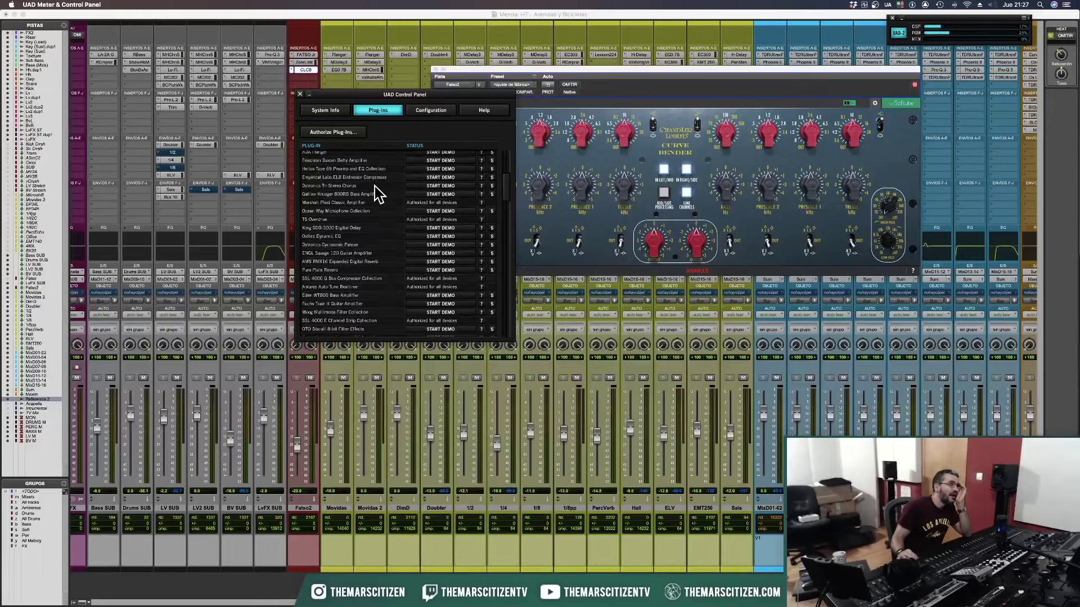
{"action": "scroll", "coordinate": [375, 198], "scroll_direction": "down", "scroll_amount": 6}
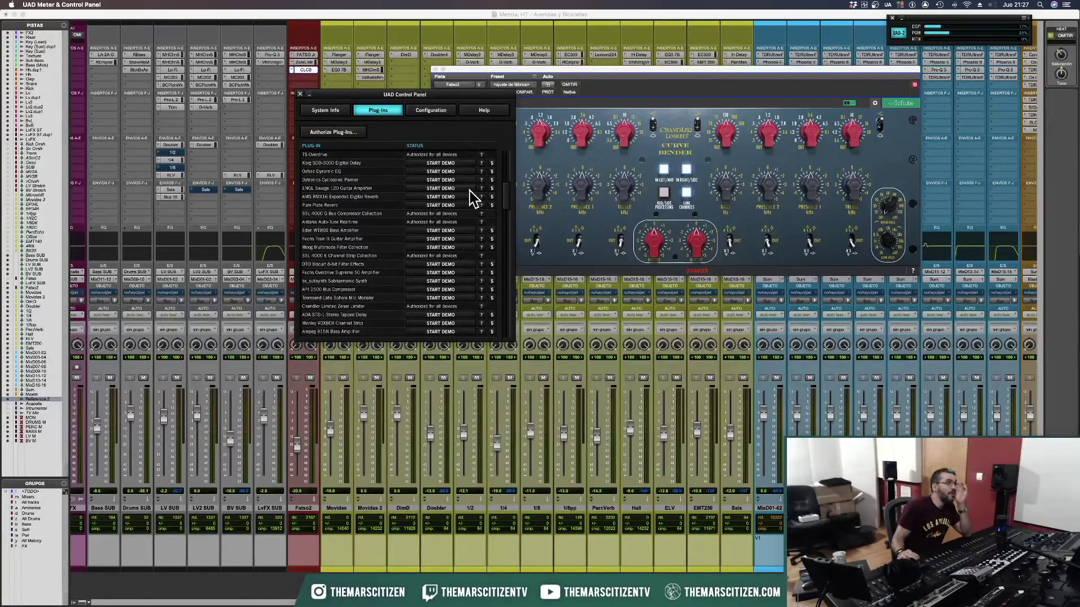
{"action": "scroll", "coordinate": [507, 199], "scroll_direction": "down", "scroll_amount": 2}
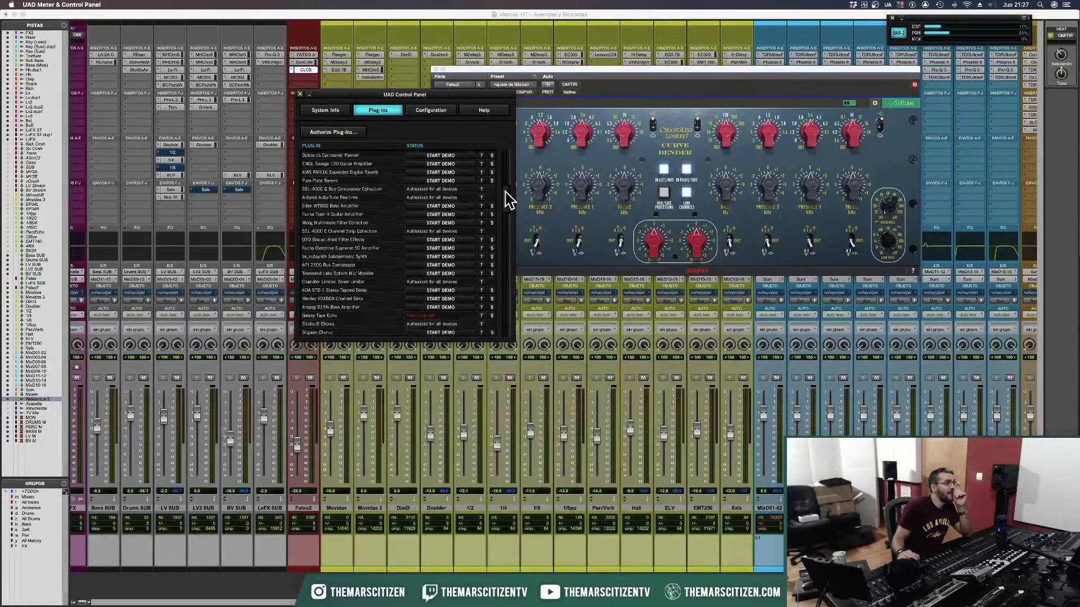
{"action": "left_click", "coordinate": [795, 222]}
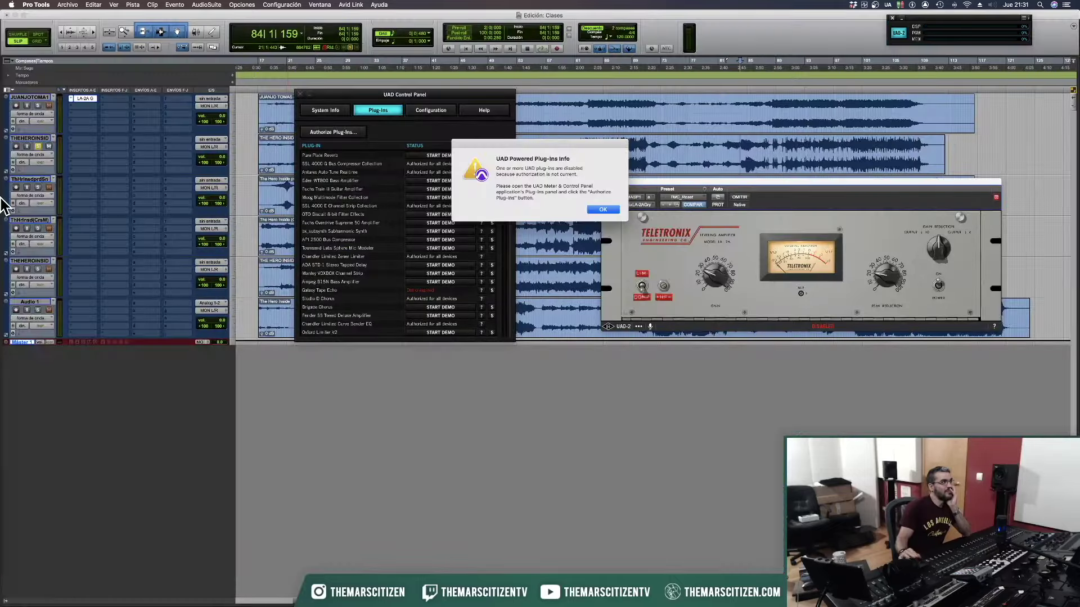
Switch to UA Connect to check the UAD Spark installation progress, and return to Pro Tools.
{"action": "mouse_move", "coordinate": [2, 405]}
{"action": "left_click", "coordinate": [31, 427]}
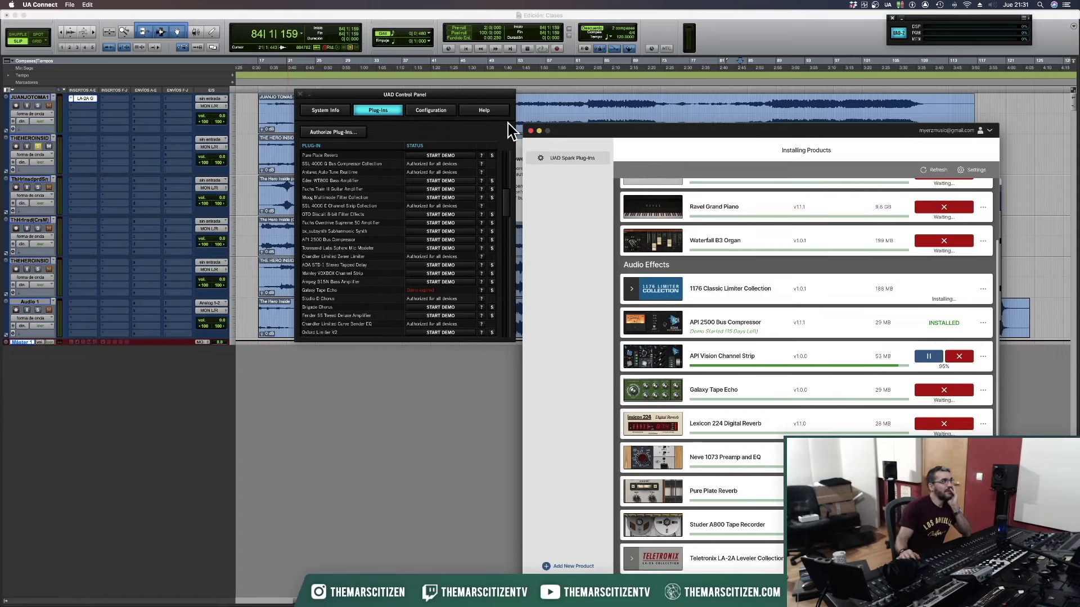
{"action": "left_click", "coordinate": [281, 24]}
Dismiss the UAD authorization alert and quit Pro Tools without saving the changes to "Clases".
{"action": "left_click", "coordinate": [35, 7]}
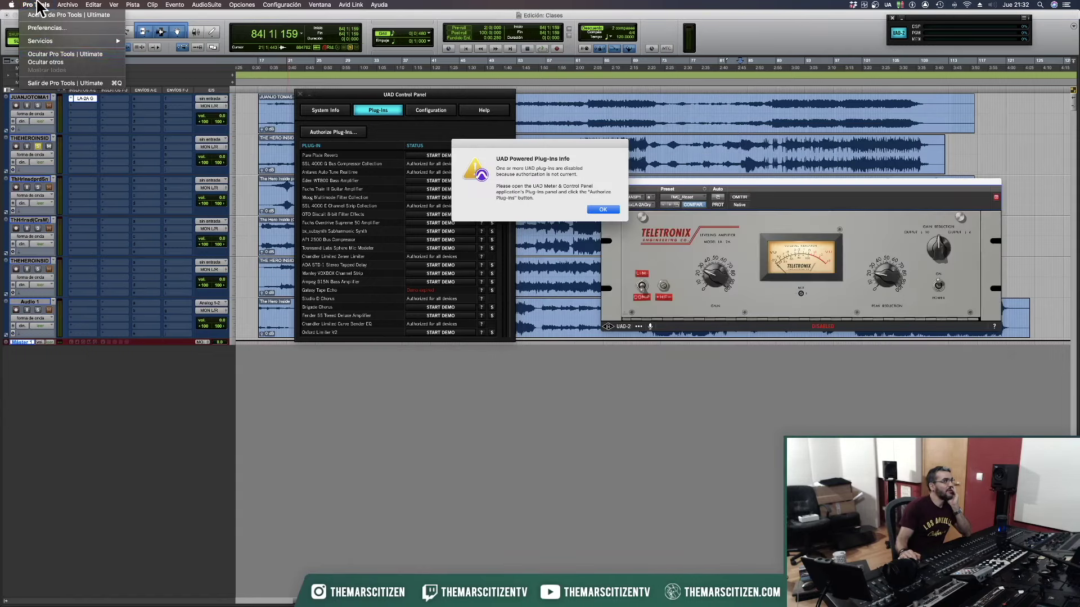
{"action": "left_click", "coordinate": [603, 209]}
{"action": "left_click", "coordinate": [36, 6]}
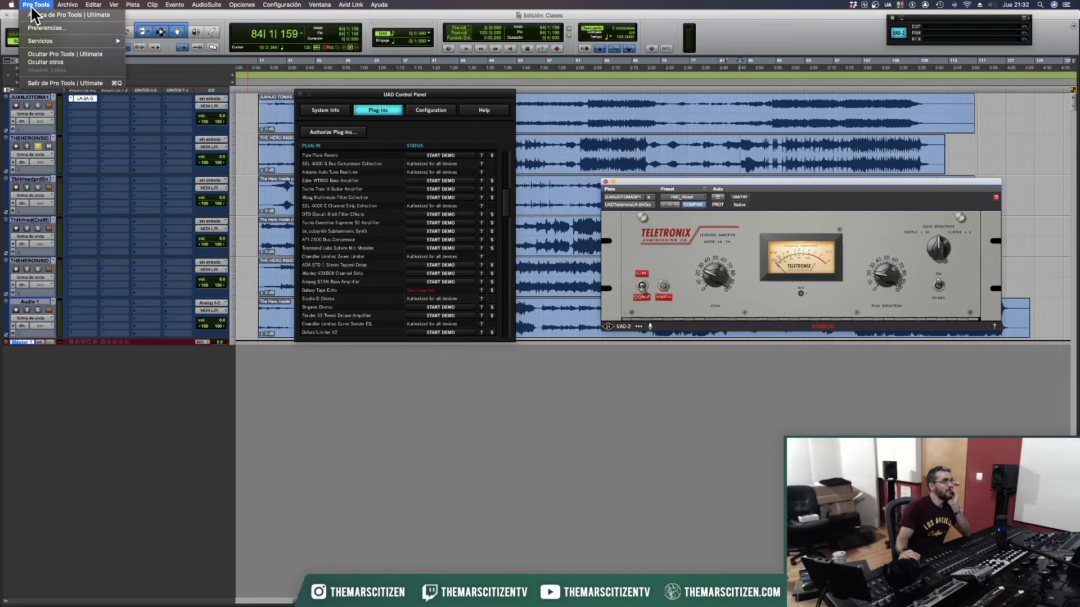
{"action": "left_click", "coordinate": [37, 82]}
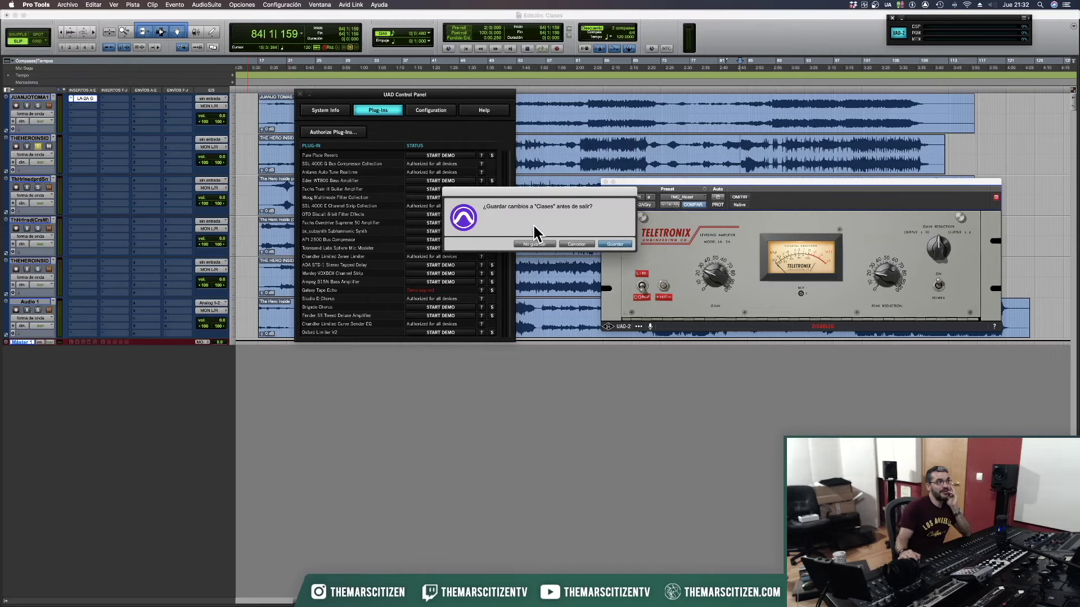
{"action": "left_click", "coordinate": [539, 240]}
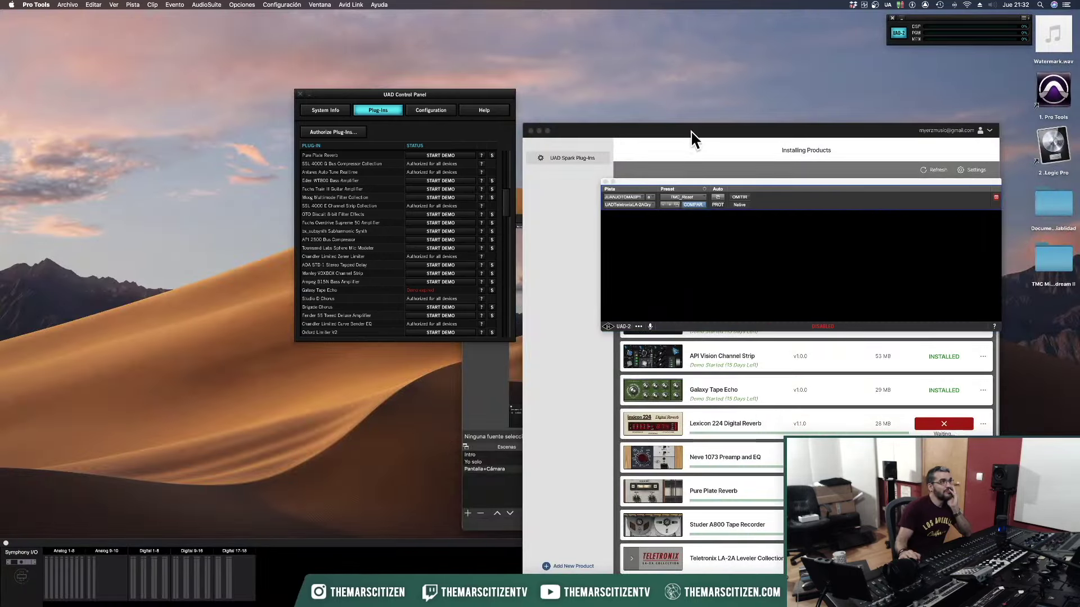
Move the UA Connect window clear of the UAD Control Panel, and close the UAD Control Panel.
{"action": "left_click_drag", "start_coordinate": [694, 135], "coordinate": [236, 54]}
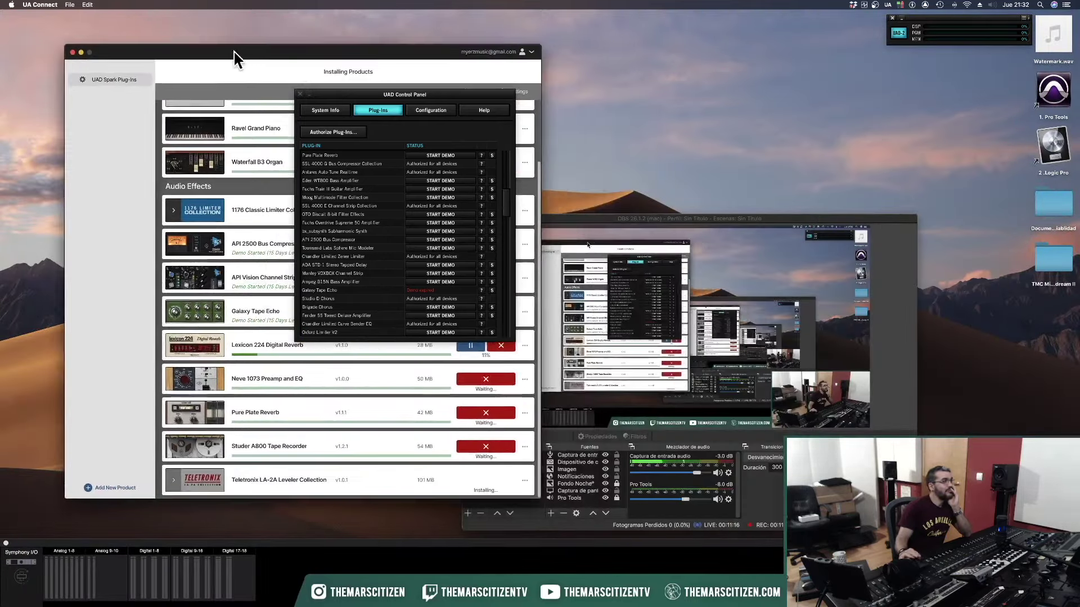
{"action": "left_click_drag", "start_coordinate": [337, 96], "coordinate": [902, 128]}
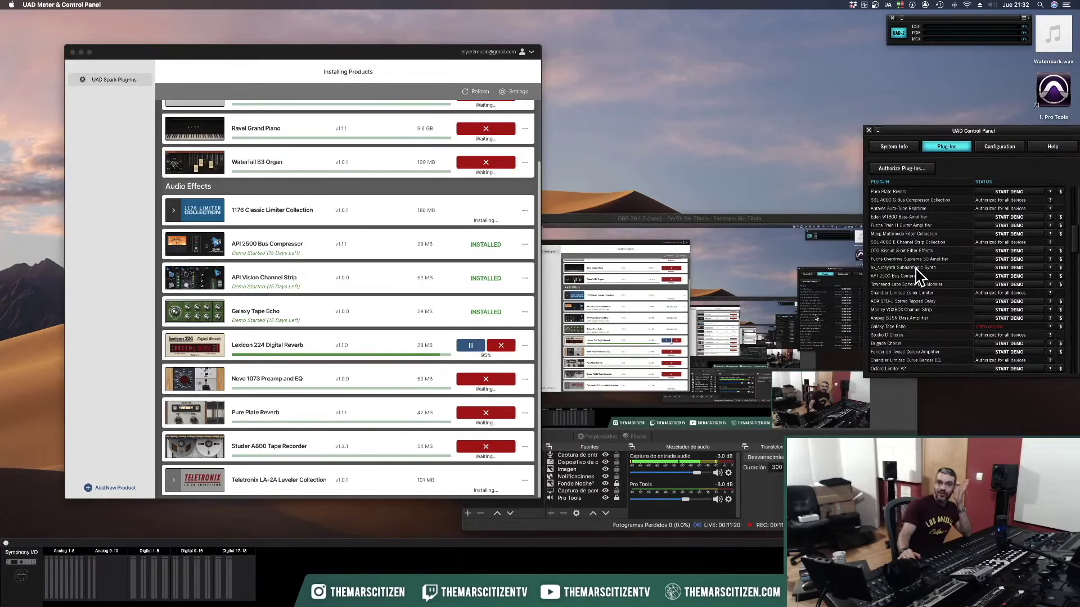
{"action": "left_click", "coordinate": [868, 131]}
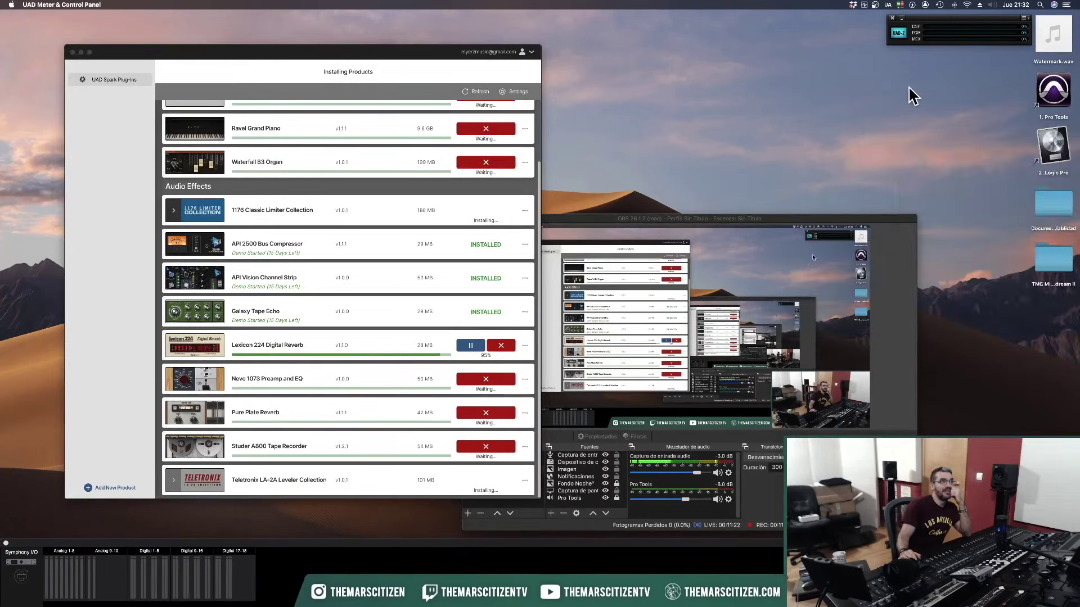
Reposition the OBS and UAD Control Panel windows on the desktop.
{"action": "left_click", "coordinate": [849, 217]}
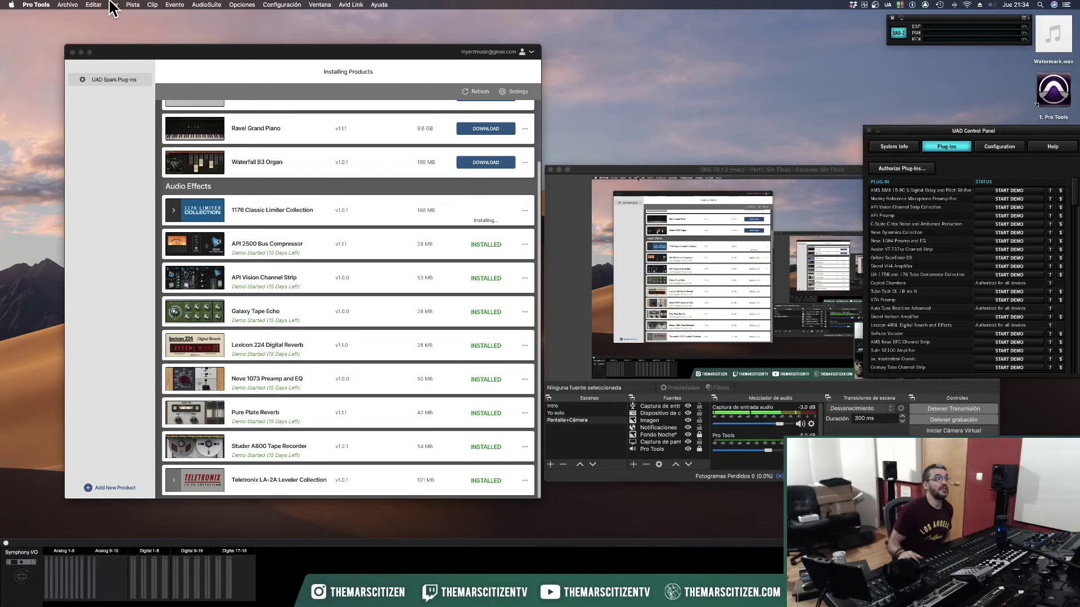
{"action": "left_click_drag", "start_coordinate": [646, 169], "coordinate": [646, 185]}
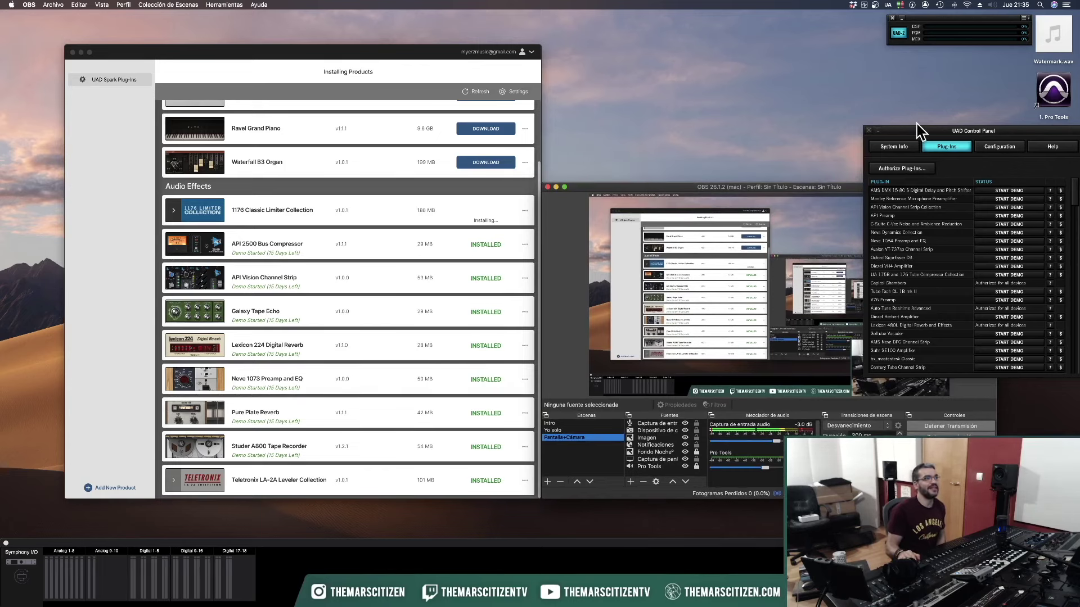
{"action": "left_click_drag", "start_coordinate": [917, 130], "coordinate": [809, 62]}
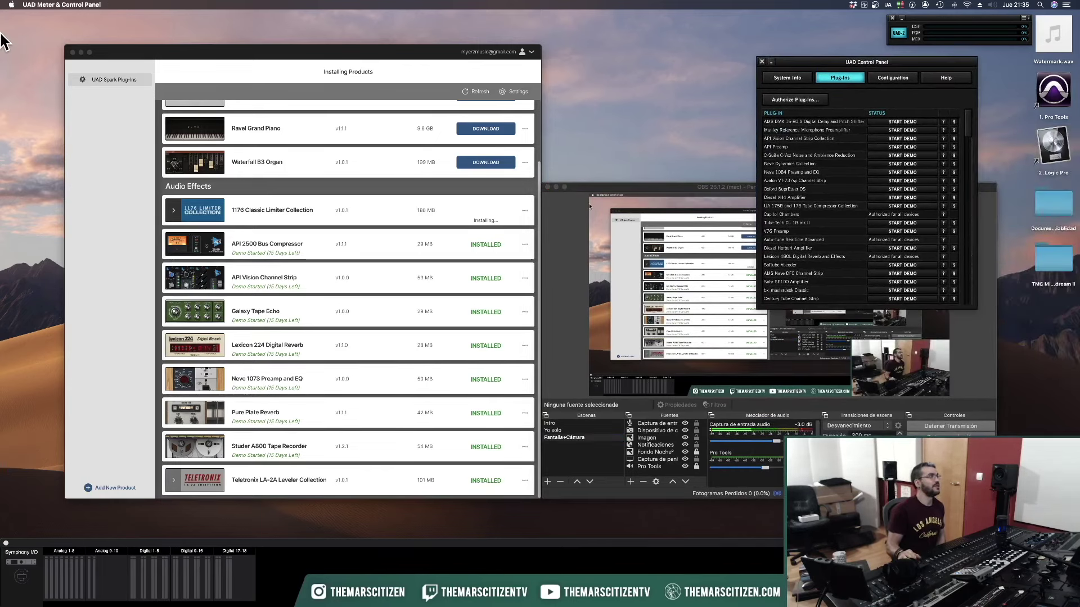
Switch to Pro Tools and compare the native LA-2A Gray with the UAD-2 LA-2A Silver on the second track.
{"action": "key", "text": "super+Tab"}
{"action": "left_click_drag", "start_coordinate": [446, 204], "coordinate": [430, 346]}
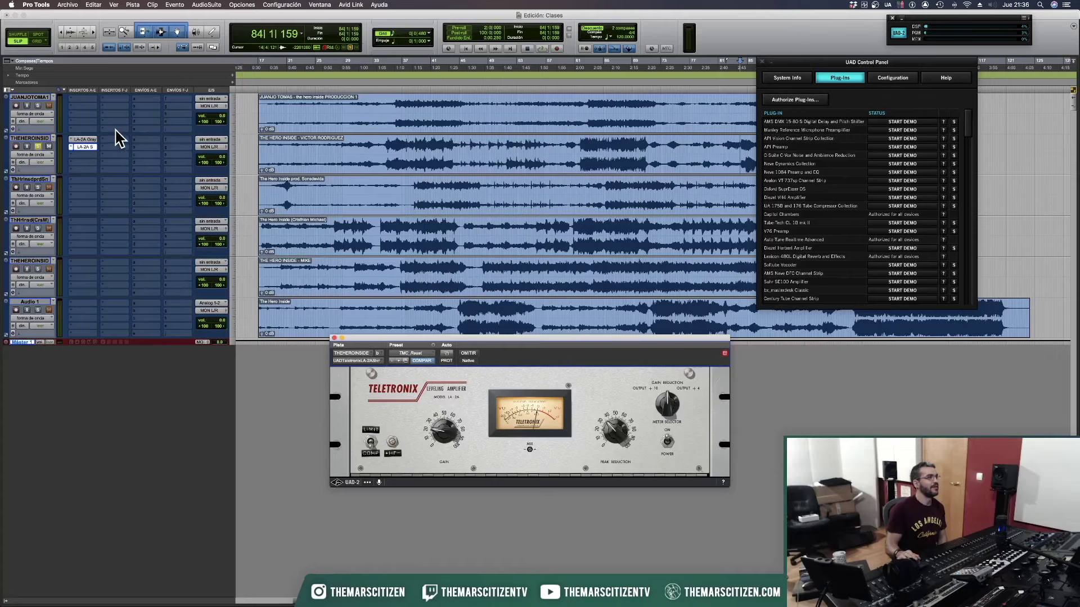
{"action": "left_click", "coordinate": [84, 140]}
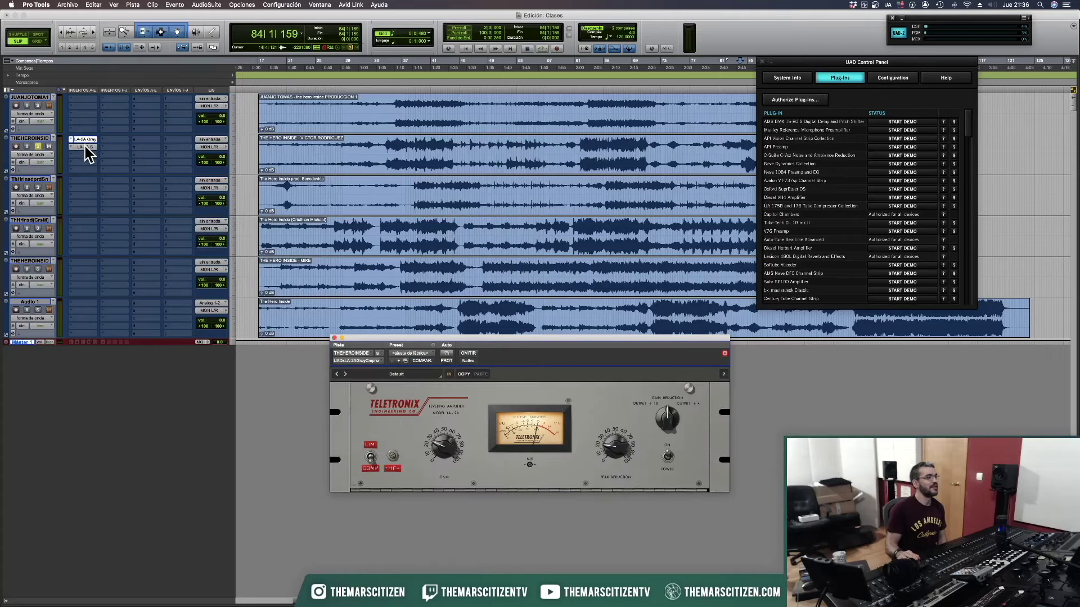
{"action": "left_click", "coordinate": [85, 147]}
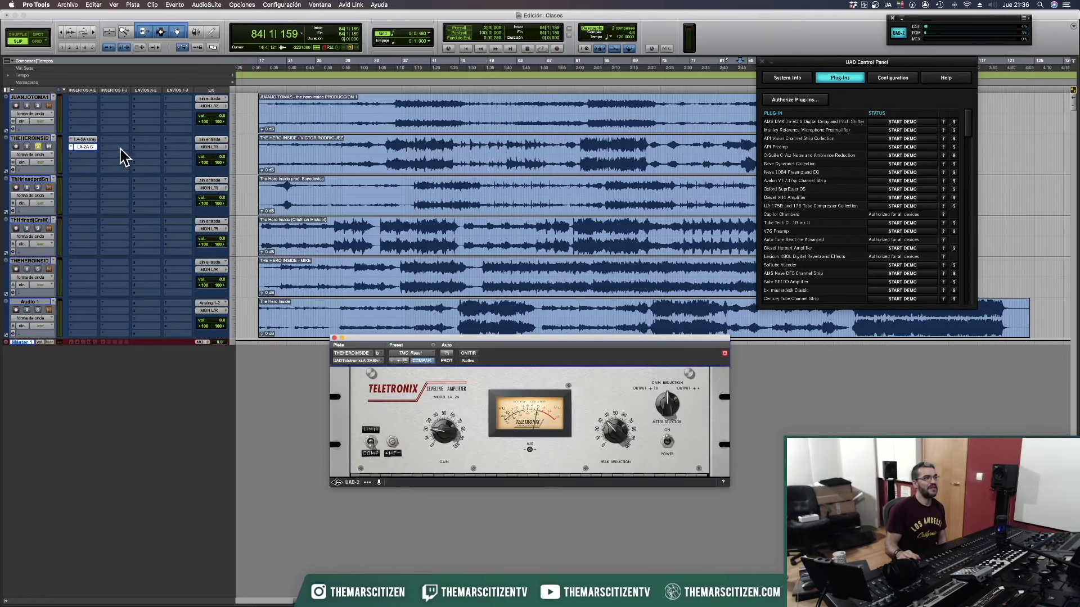
Insert the stereo UADx Lexicon 224 Digital Reverb in the second track's third slot, and move its window into full view.
{"action": "left_click", "coordinate": [75, 155]}
{"action": "mouse_move", "coordinate": [79, 154]}
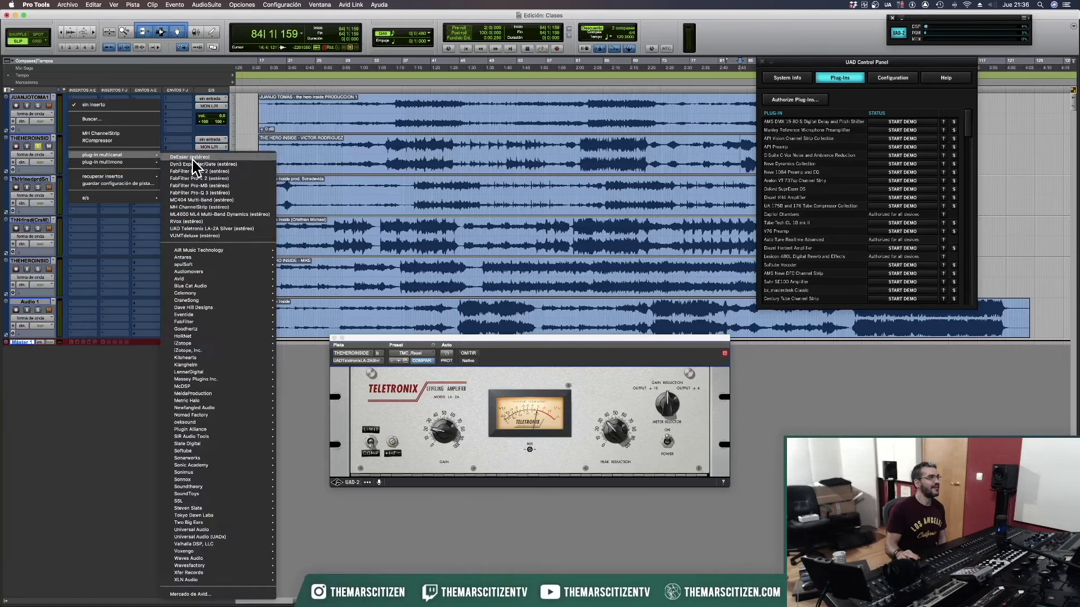
{"action": "mouse_move", "coordinate": [212, 537]}
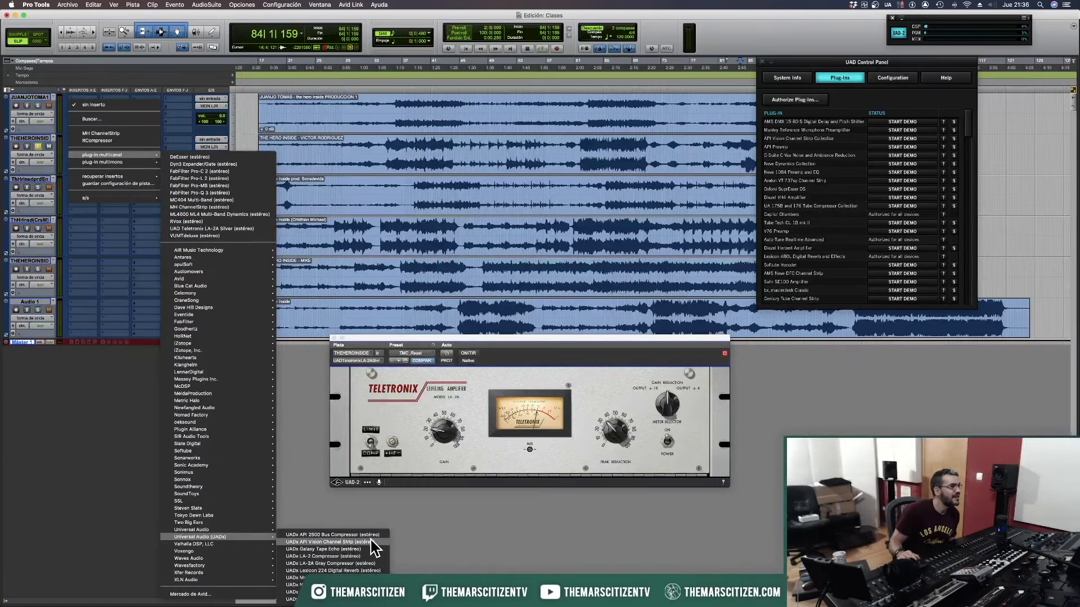
{"action": "left_click", "coordinate": [360, 571]}
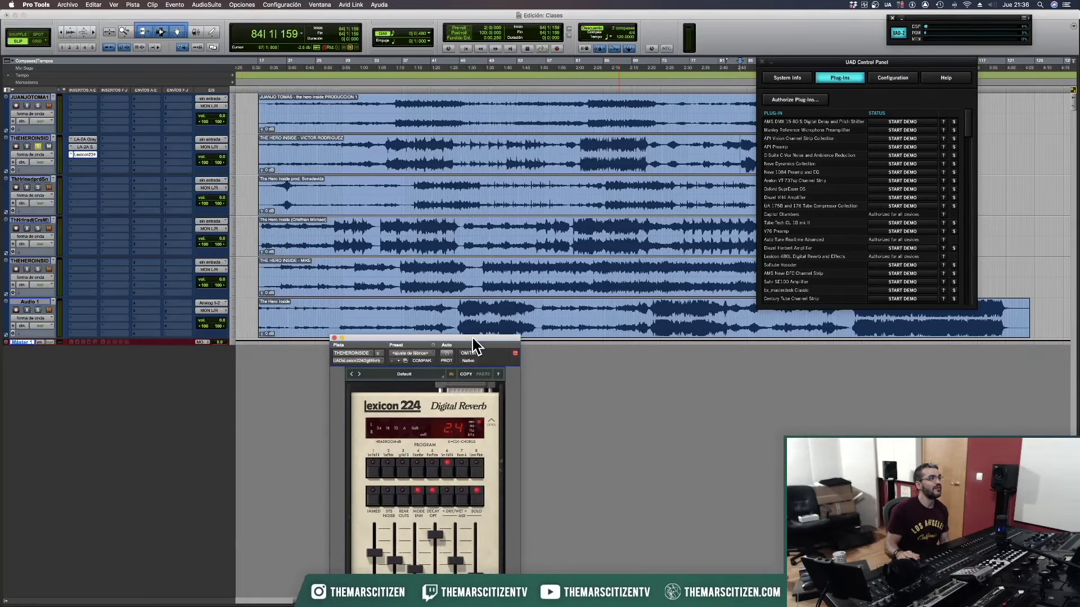
{"action": "left_click_drag", "start_coordinate": [472, 336], "coordinate": [664, 259]}
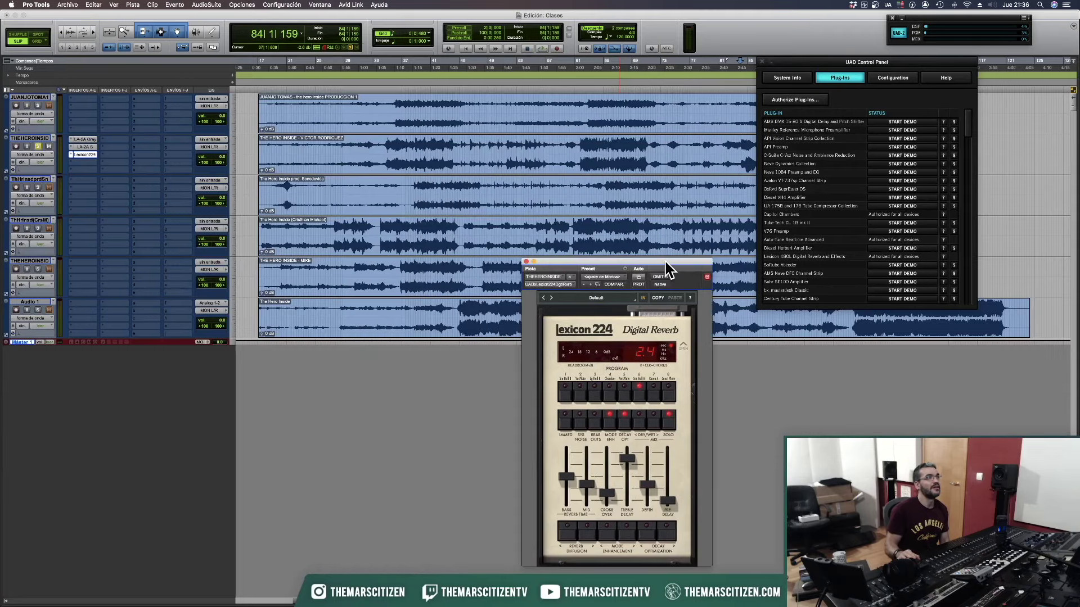
Bypass the Lexicon 224 and make the second track's LA-2A Gray, LA-2A Silver and Lexicon 224 inserts inactive.
{"action": "left_click", "coordinate": [85, 155], "text": "super"}
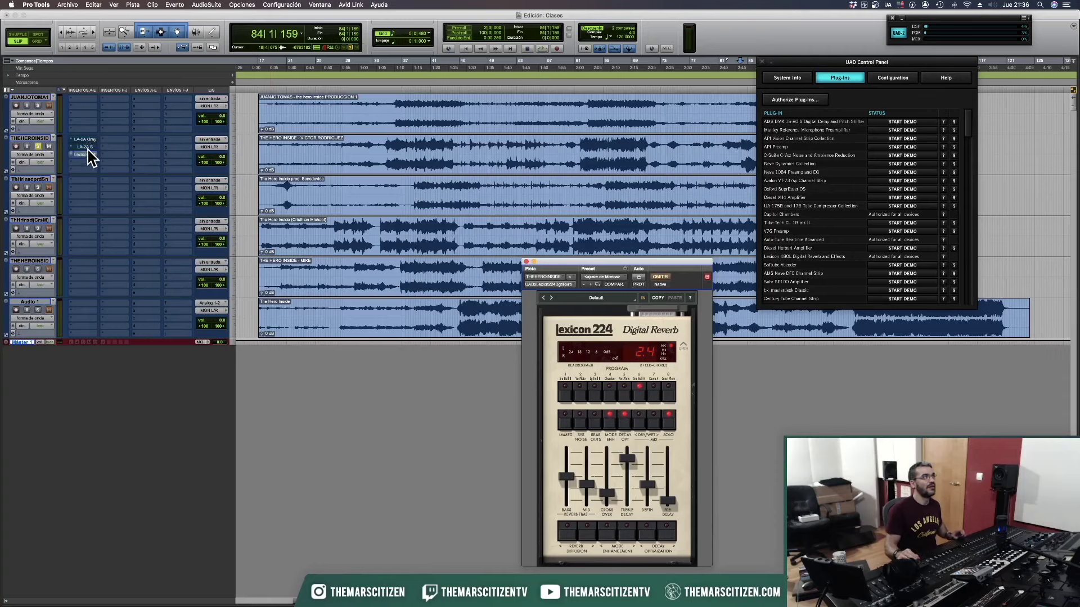
{"action": "left_click", "coordinate": [86, 144], "text": "ctrl+super"}
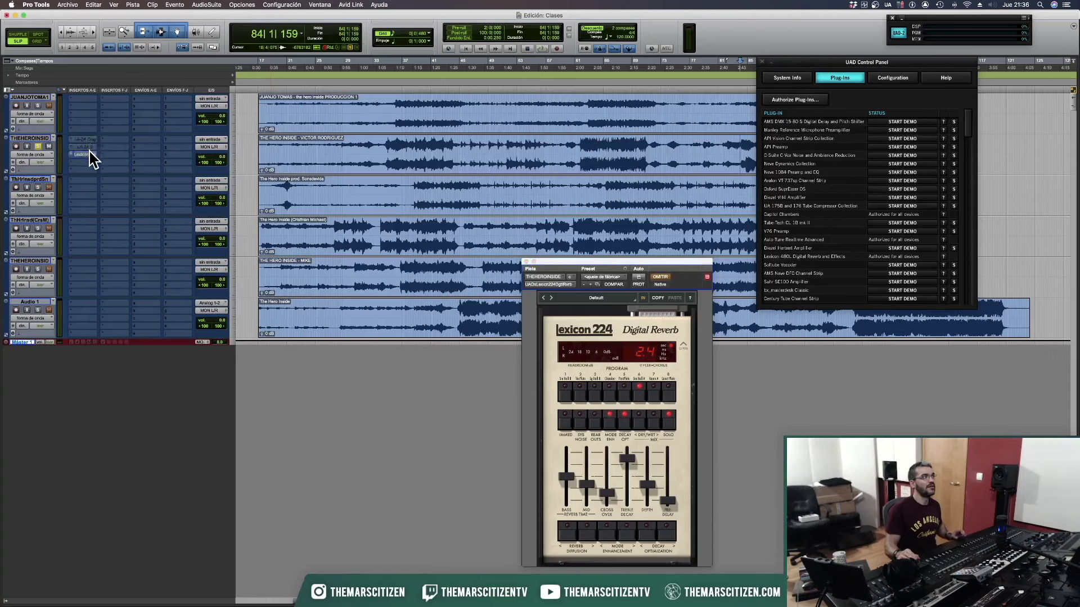
{"action": "left_click", "coordinate": [86, 154], "text": "ctrl+super"}
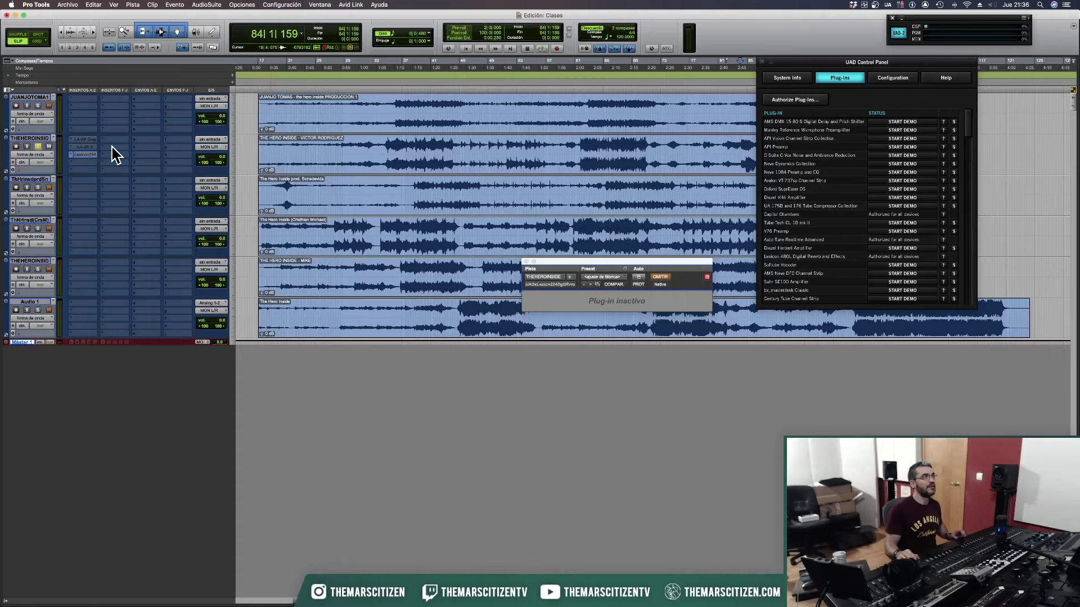
Activate the LA-2A Silver to view it alone, deactivate it again, and reactivate the Lexicon 224 on the second track.
{"action": "left_click", "coordinate": [85, 146], "text": "ctrl+super"}
{"action": "left_click", "coordinate": [86, 147]}
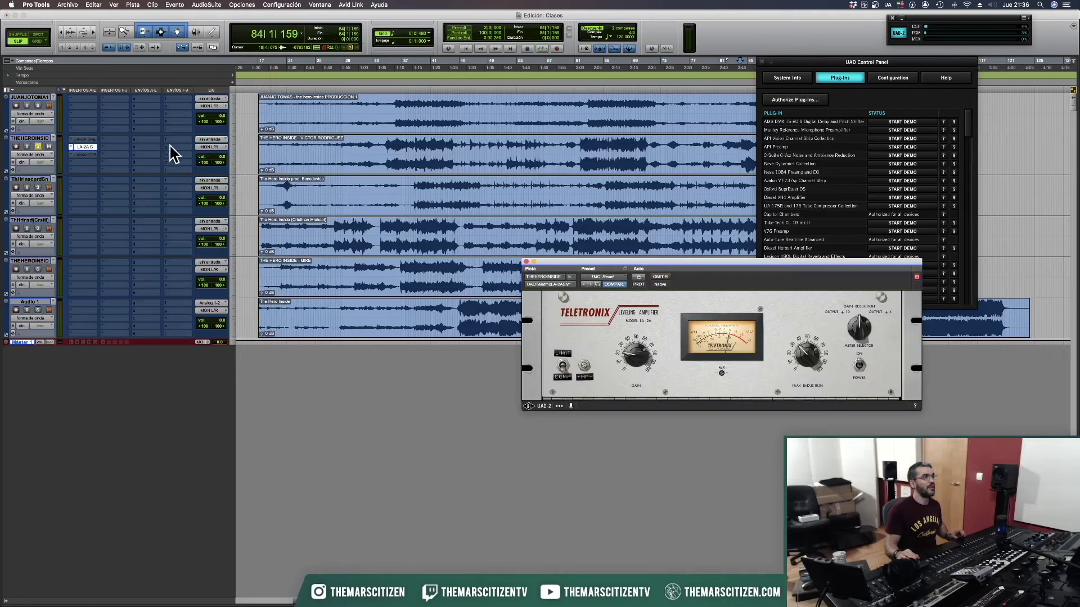
{"action": "left_click", "coordinate": [85, 148], "text": "ctrl+super"}
{"action": "left_click", "coordinate": [85, 154], "text": "ctrl+super"}
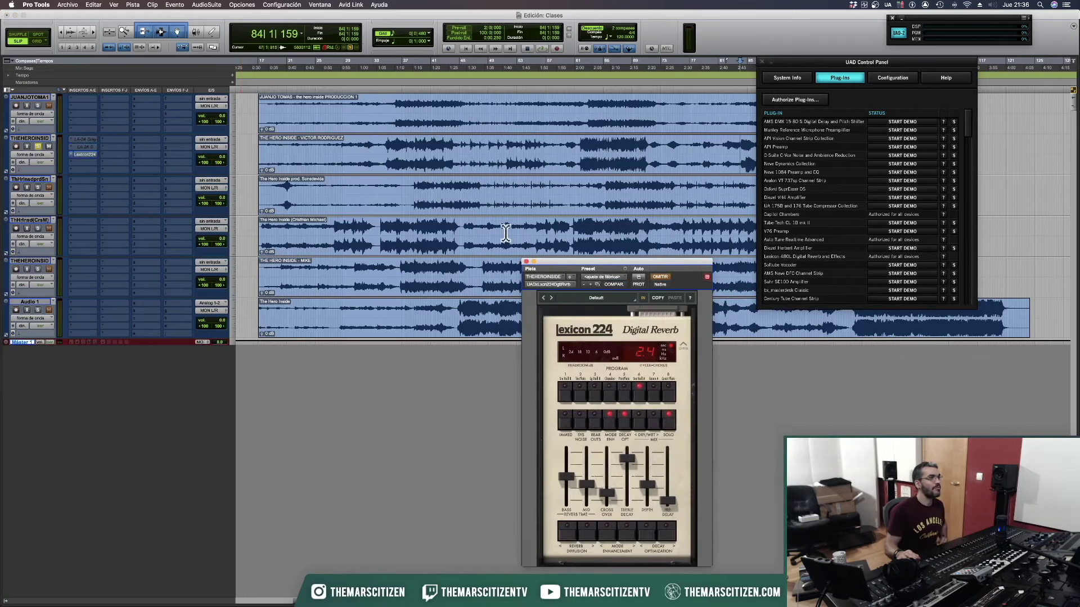
{"action": "left_click_drag", "start_coordinate": [669, 267], "coordinate": [585, 186]}
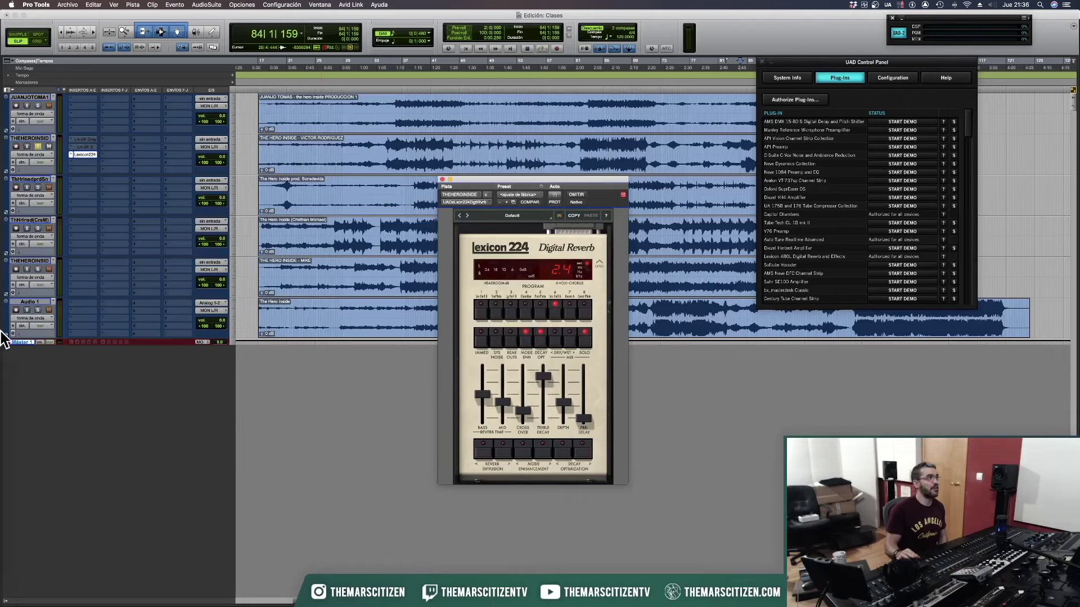
Insert the stereo UAD-2 Lexicon 224 in the second track's fourth slot and move its window to the middle of the screen.
{"action": "mouse_move", "coordinate": [3, 340]}
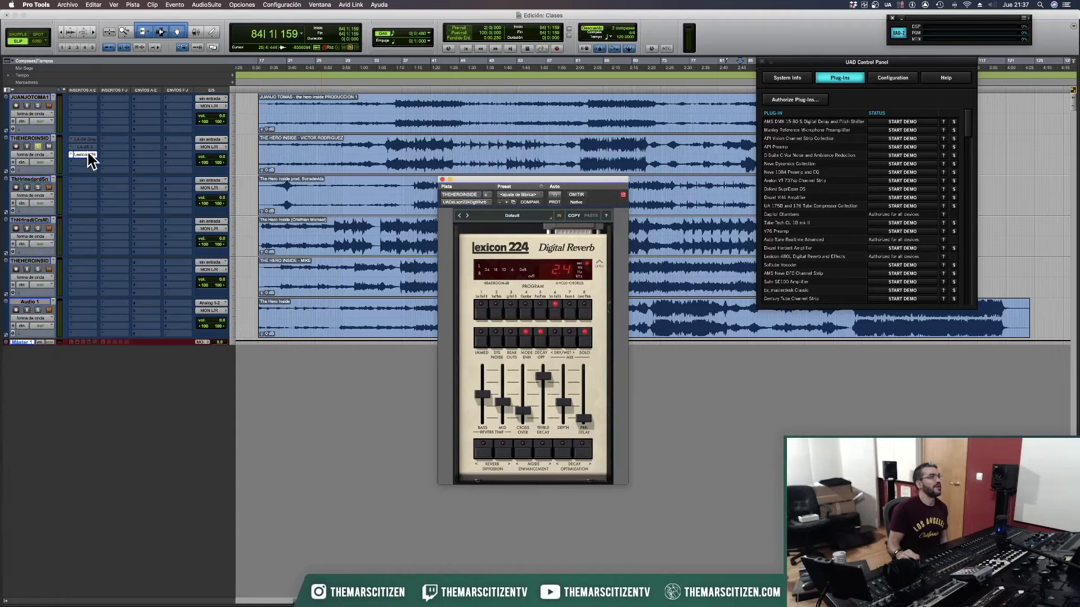
{"action": "left_click", "coordinate": [78, 169]}
{"action": "mouse_move", "coordinate": [135, 164]}
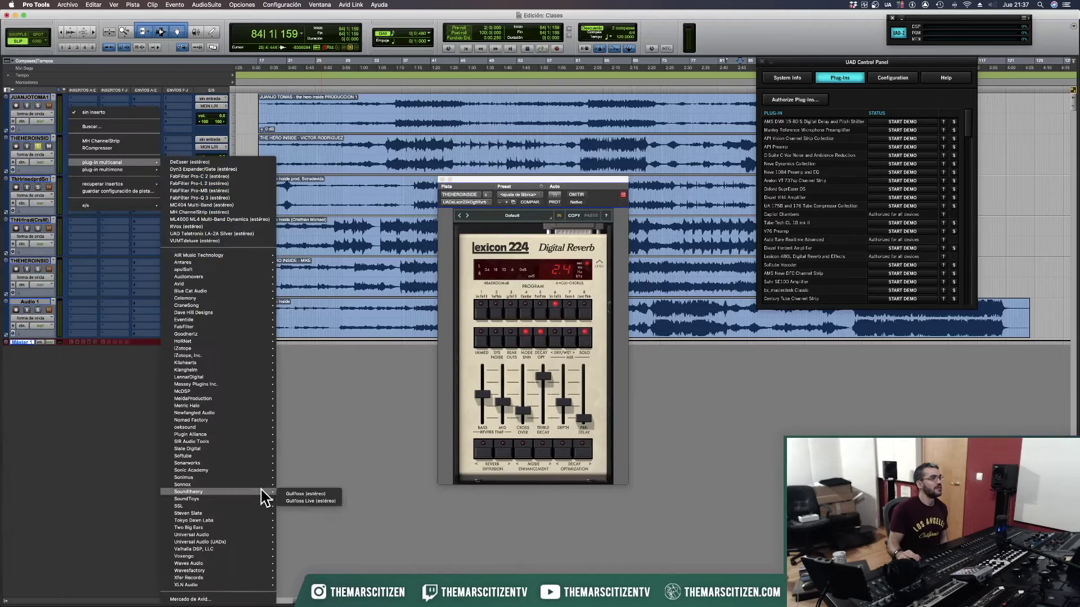
{"action": "mouse_move", "coordinate": [240, 541]}
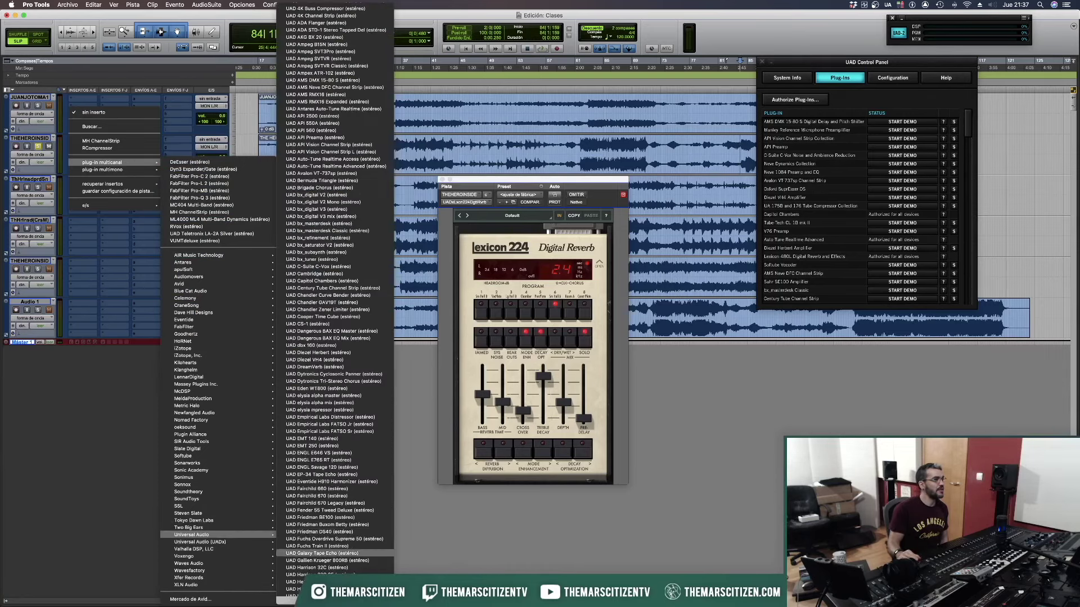
{"action": "scroll", "coordinate": [336, 486], "scroll_direction": "down", "scroll_amount": 5}
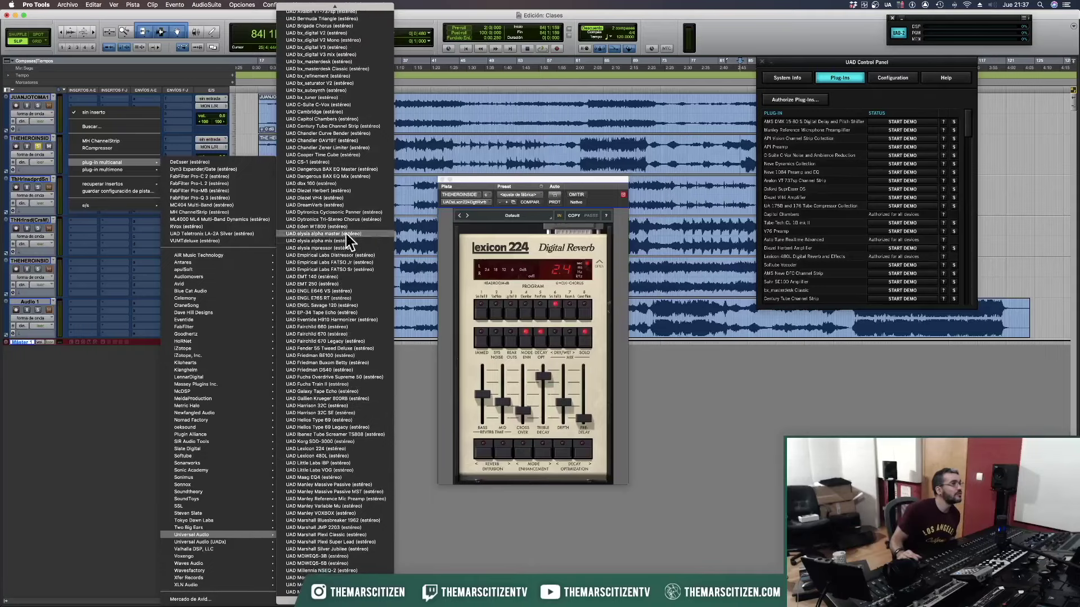
{"action": "scroll", "coordinate": [341, 466], "scroll_direction": "down", "scroll_amount": 6}
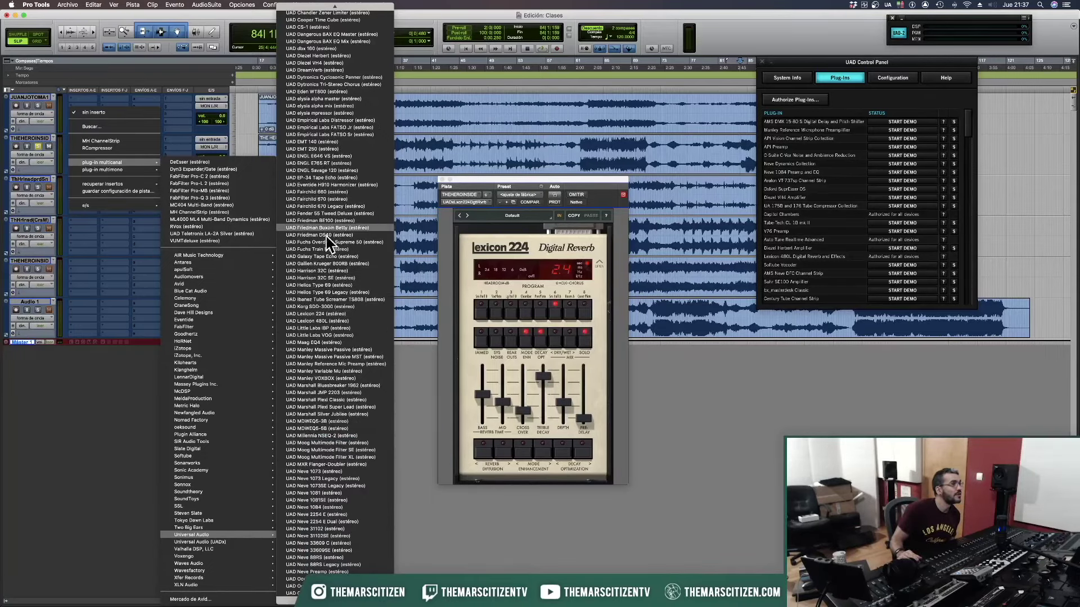
{"action": "left_click", "coordinate": [330, 314]}
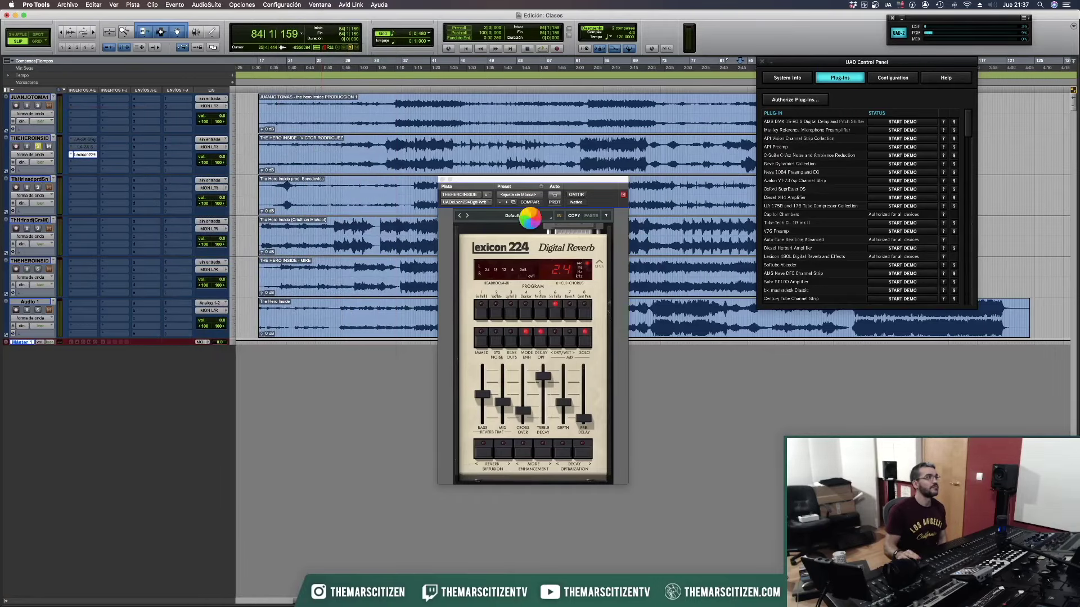
{"action": "left_click_drag", "start_coordinate": [560, 182], "coordinate": [616, 199]}
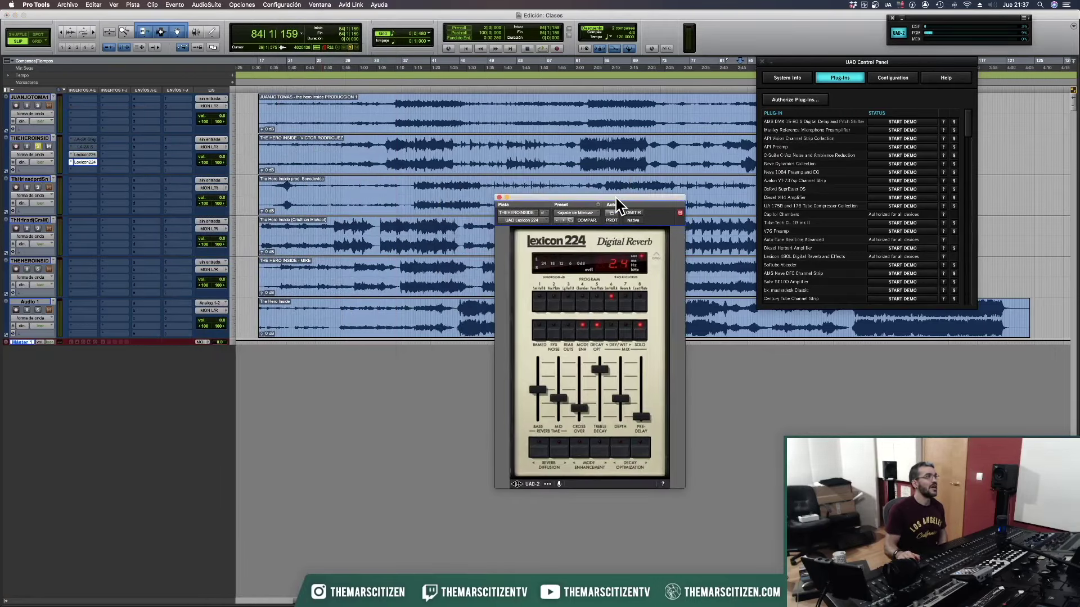
Compare the UADx and UAD-2 Lexicon 224 side by side, open the hidden control section on both, and close both windows.
{"action": "left_click", "coordinate": [89, 154]}
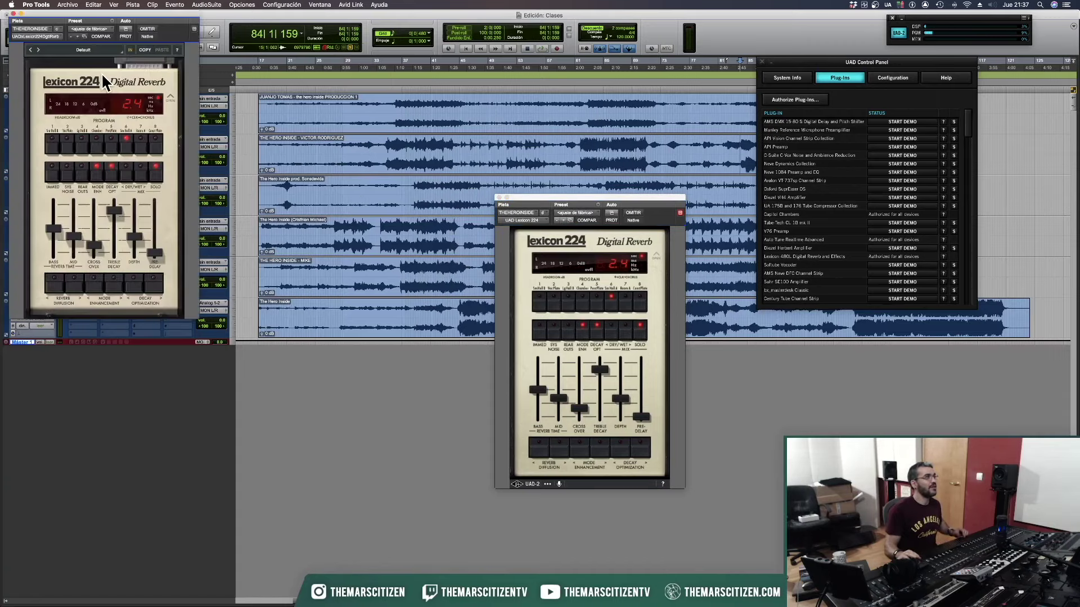
{"action": "left_click_drag", "start_coordinate": [124, 22], "coordinate": [430, 174]}
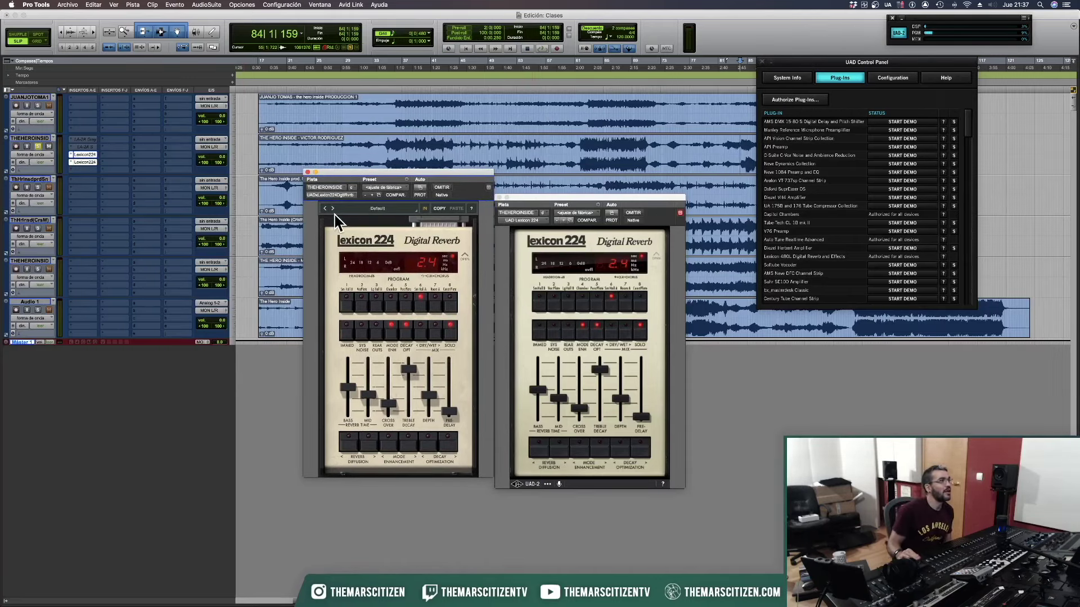
{"action": "left_click", "coordinate": [464, 257]}
{"action": "left_click", "coordinate": [656, 257]}
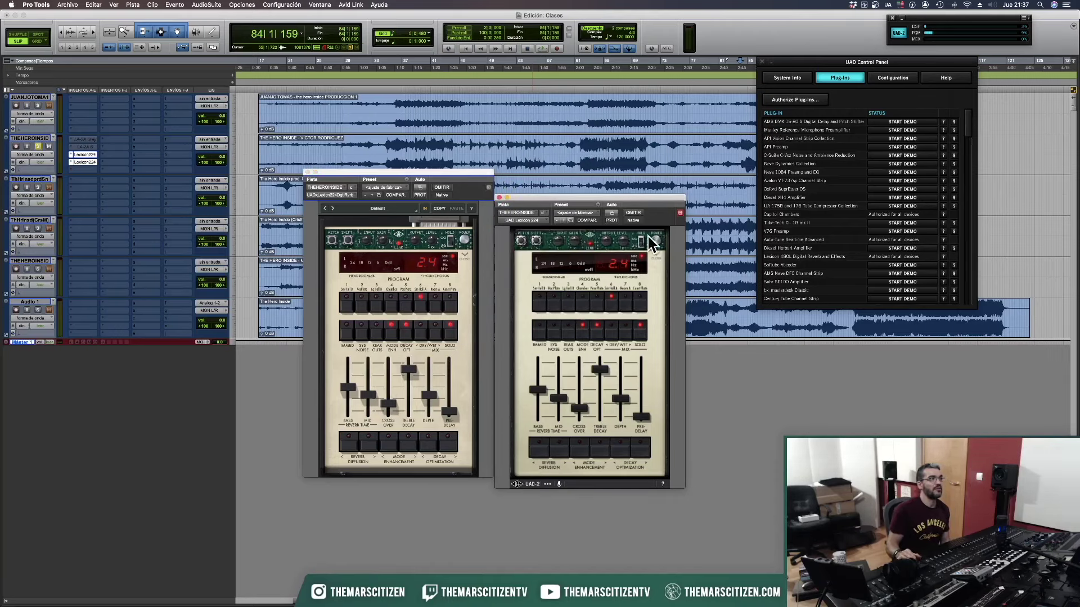
{"action": "left_click", "coordinate": [307, 172]}
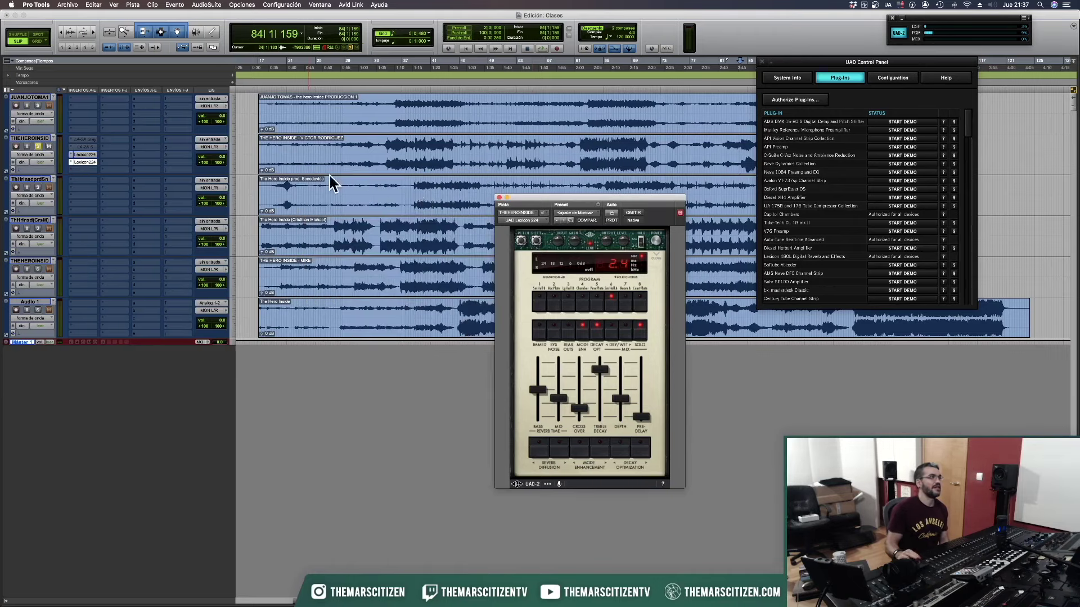
{"action": "left_click", "coordinate": [499, 197]}
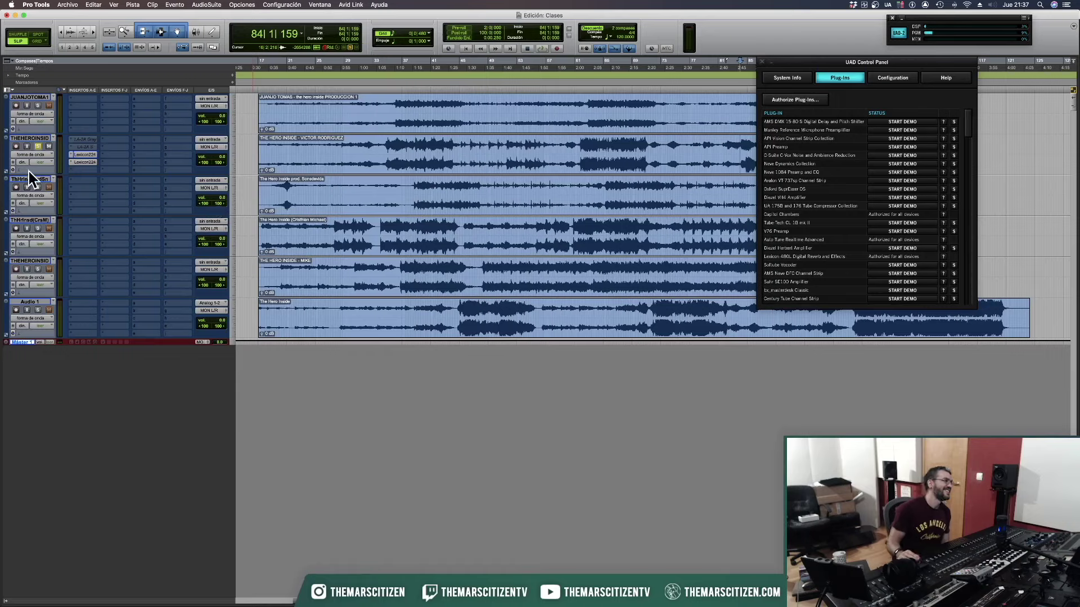
{"action": "left_click", "coordinate": [77, 179]}
{"action": "mouse_move", "coordinate": [264, 350]}
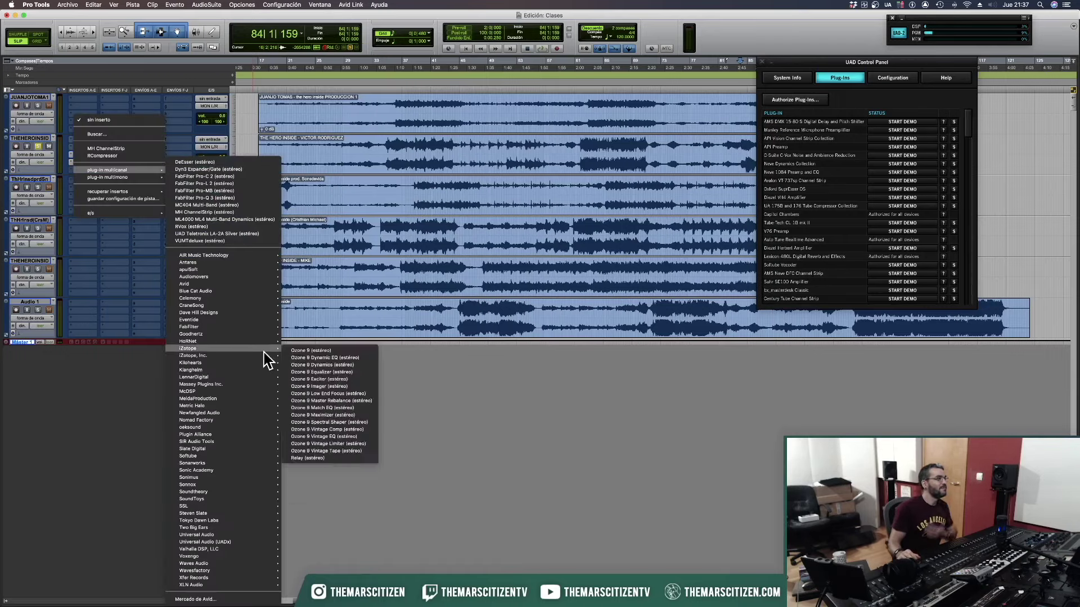
{"action": "mouse_move", "coordinate": [223, 493]}
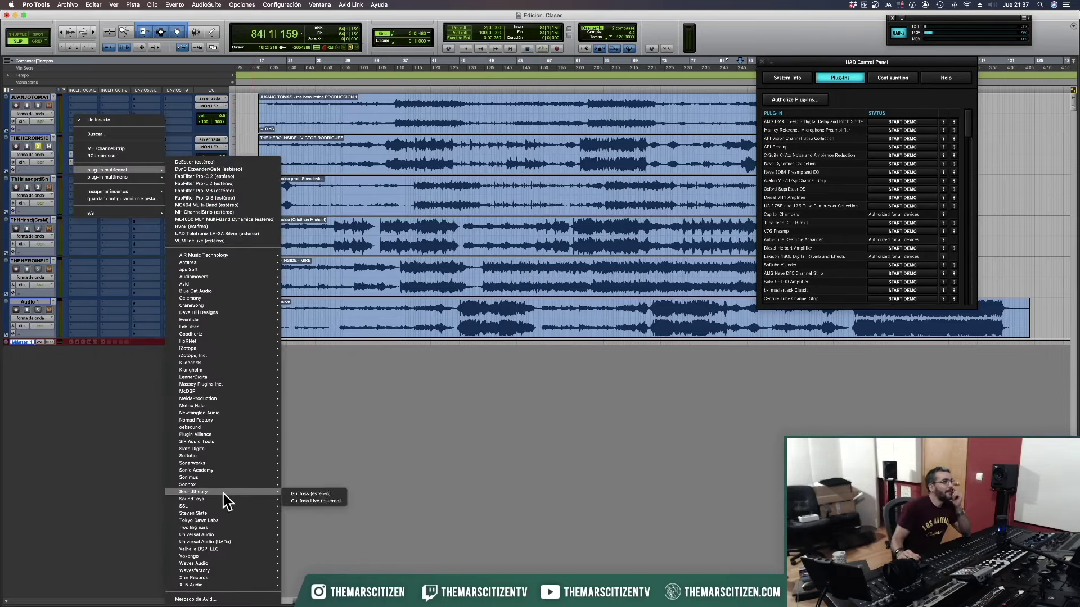
{"action": "left_click", "coordinate": [662, 455]}
Switch to the UAD Spark page in Chrome, close the UAD Control Panel and translation pop-up, and open the subscription details via the free trial.
{"action": "mouse_move", "coordinate": [2, 292]}
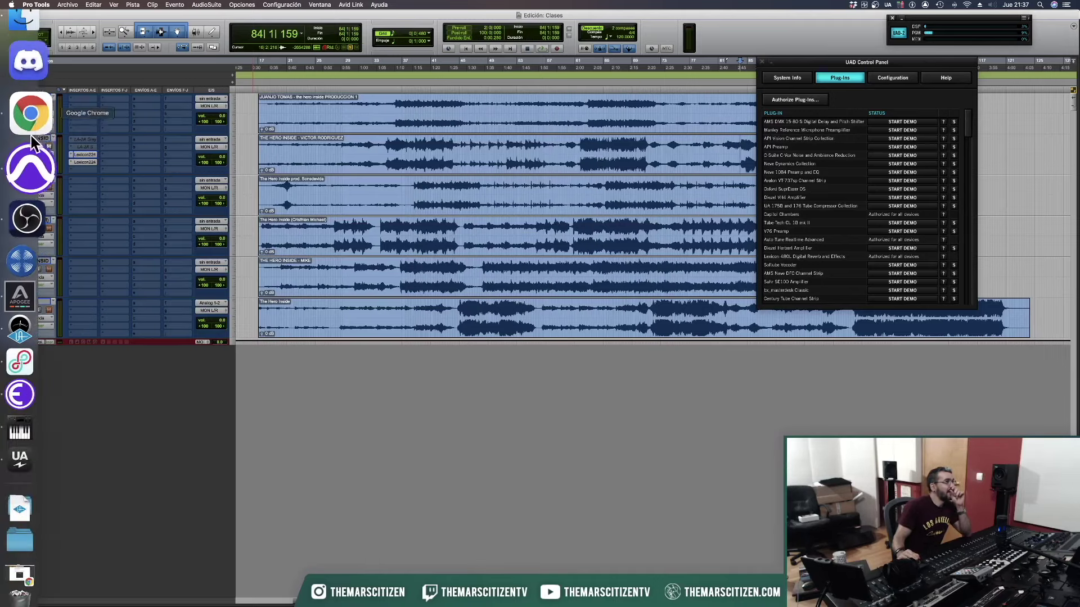
{"action": "left_click", "coordinate": [25, 83]}
{"action": "left_click", "coordinate": [395, 20]}
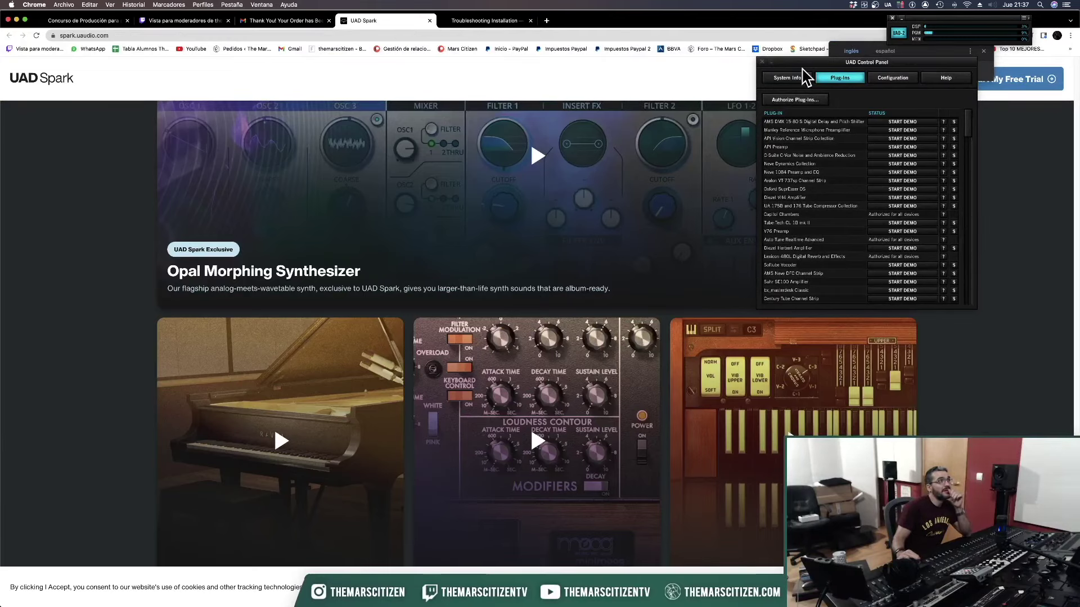
{"action": "left_click", "coordinate": [763, 62]}
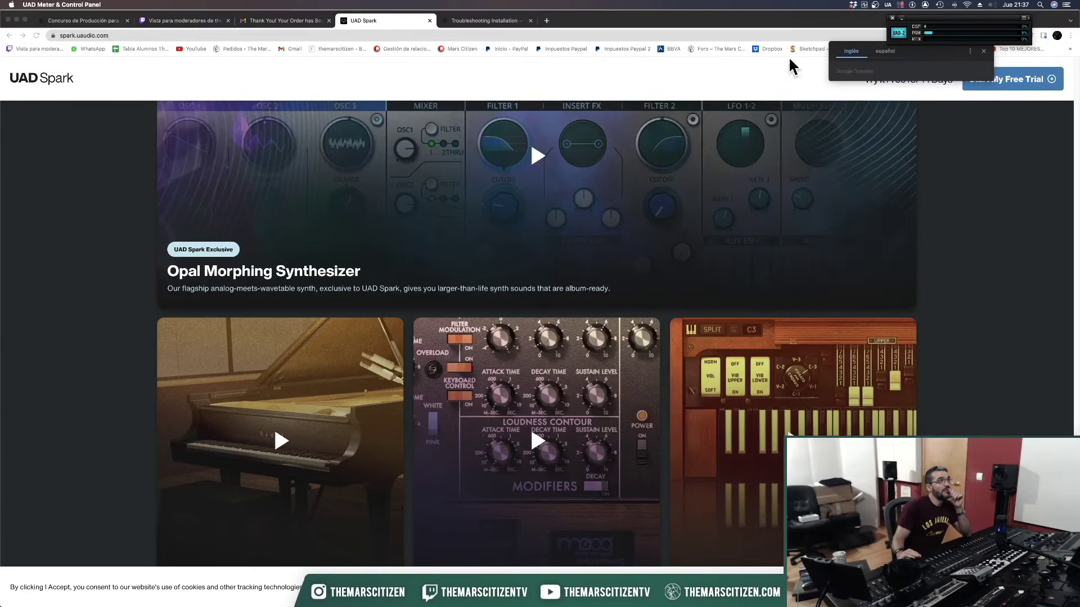
{"action": "left_click", "coordinate": [983, 51]}
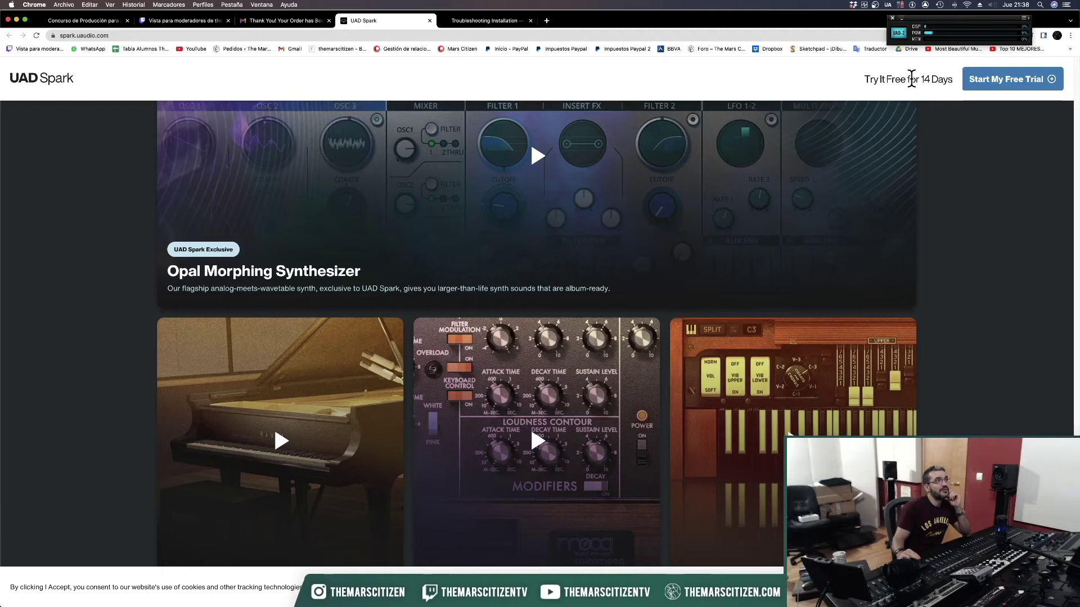
{"action": "left_click", "coordinate": [999, 84]}
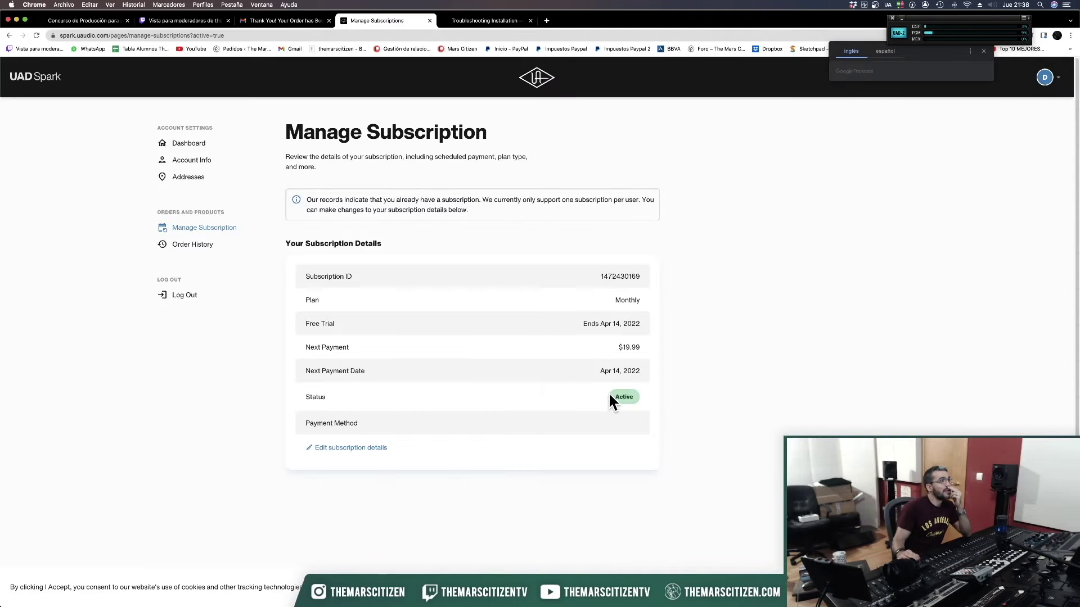
Review the plan options, set the UAD Spark subscription status to Cancel, save the change, and open the account dashboard.
{"action": "left_click", "coordinate": [357, 448]}
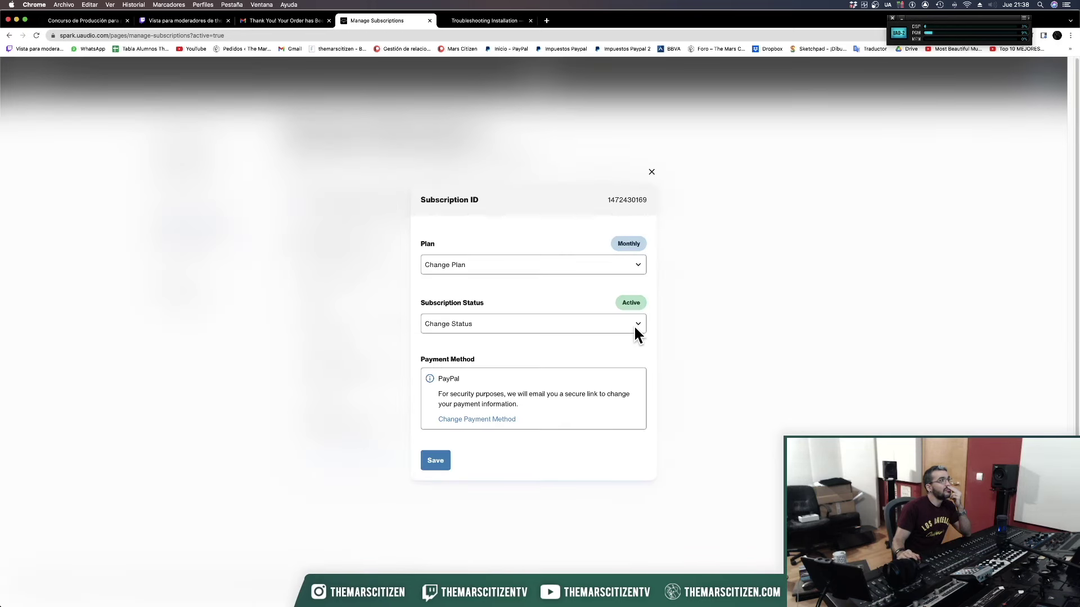
{"action": "left_click", "coordinate": [631, 267]}
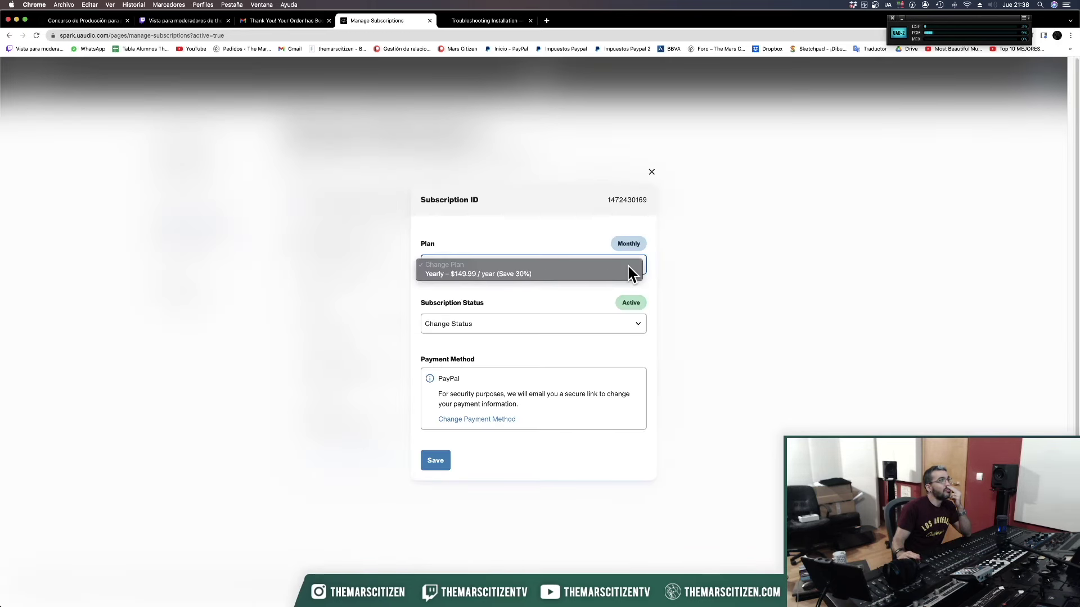
{"action": "left_click", "coordinate": [629, 318]}
{"action": "left_click", "coordinate": [628, 323]}
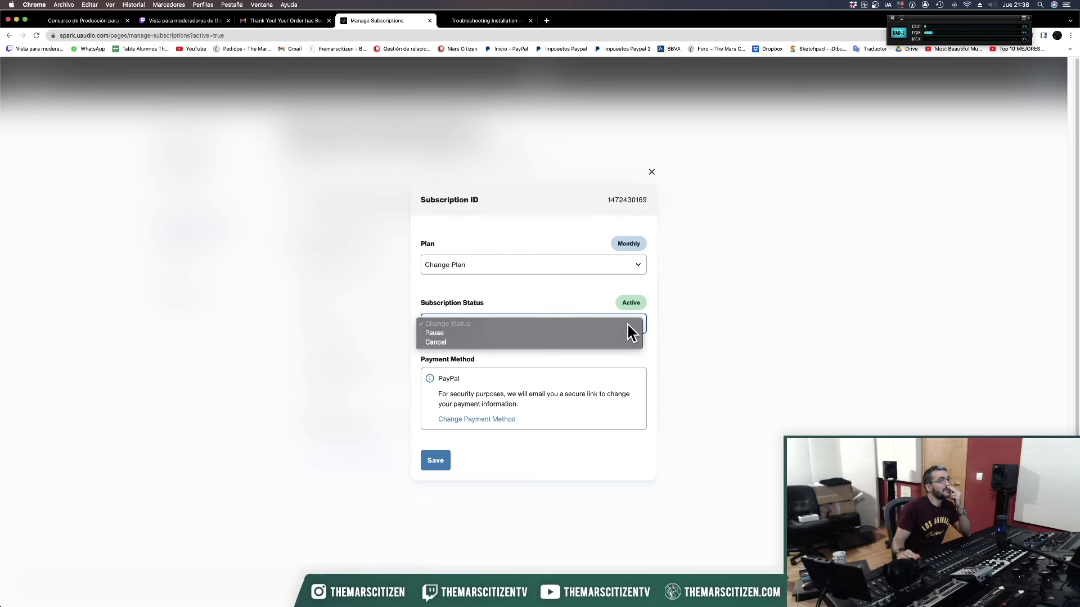
{"action": "left_click", "coordinate": [568, 342]}
{"action": "left_click", "coordinate": [429, 475]}
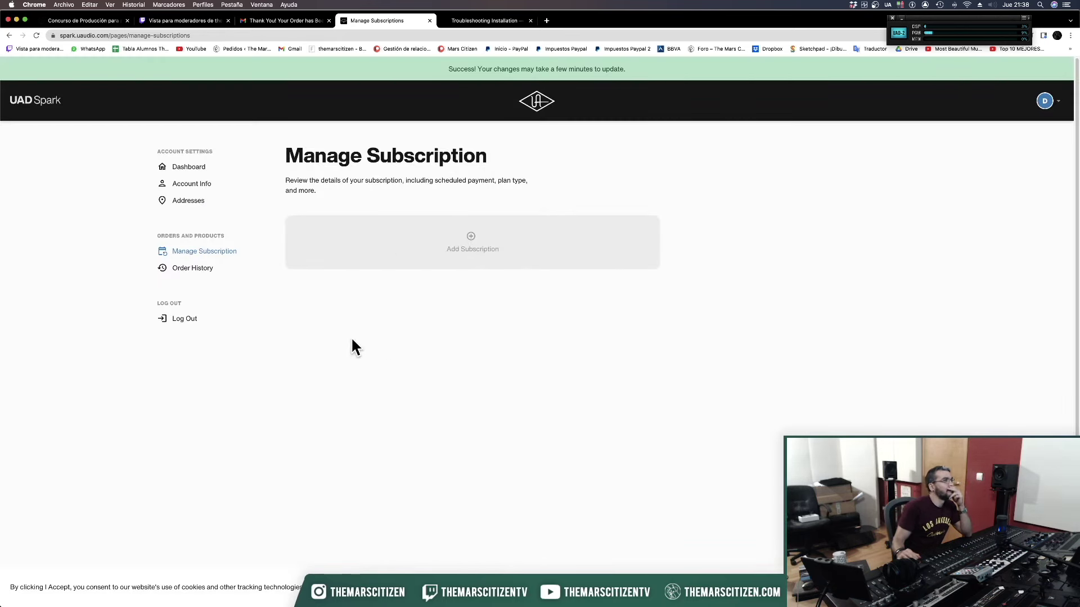
{"action": "left_click", "coordinate": [202, 169]}
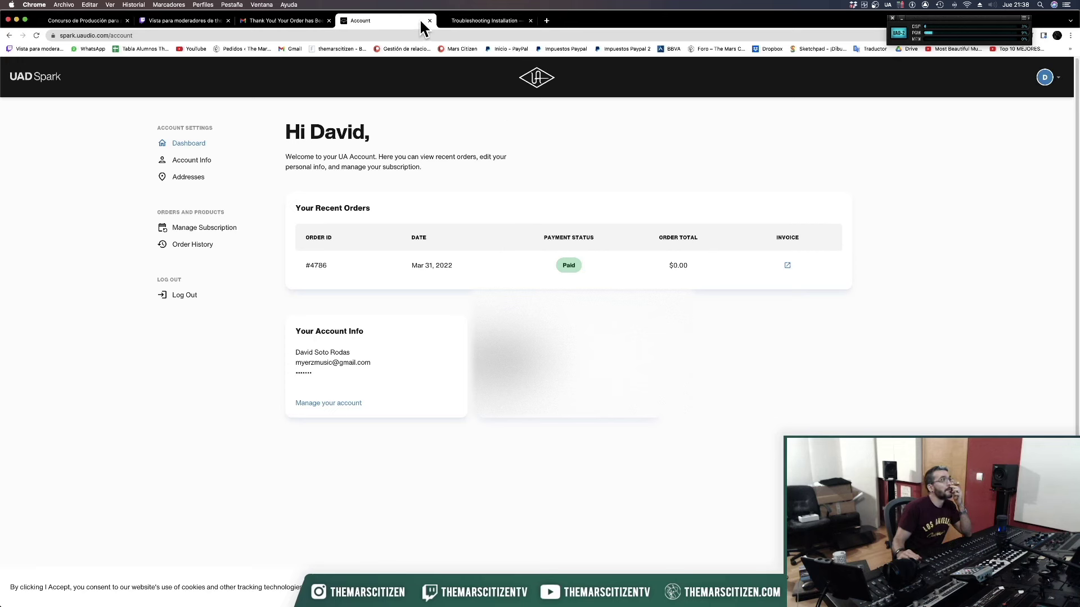
Put the browser window away, switch to UA Connect, and refresh the UAD Spark plug-in list.
{"action": "left_click", "coordinate": [16, 20]}
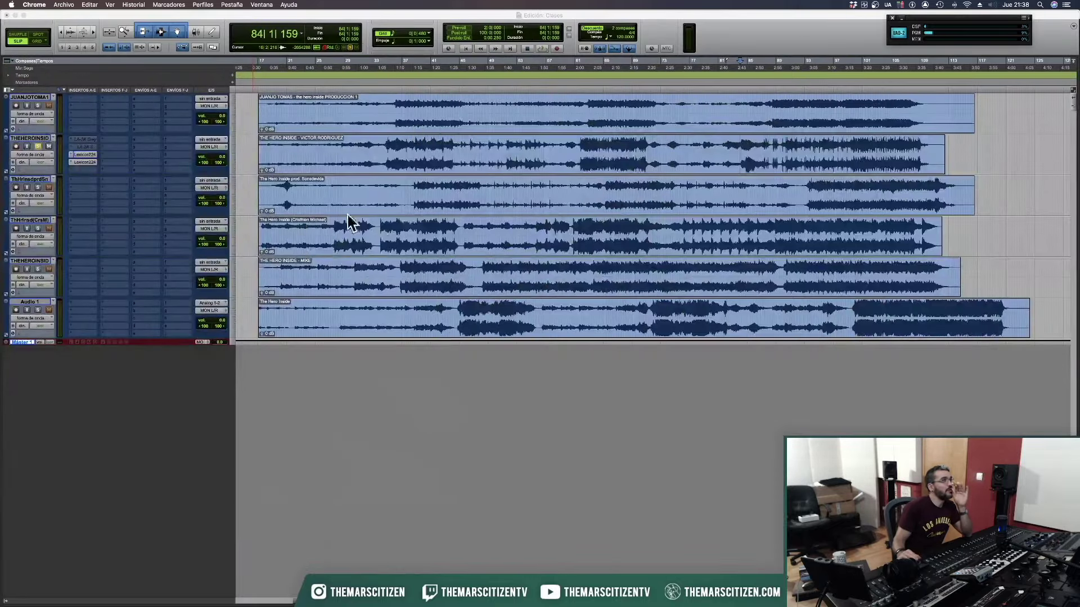
{"action": "left_click", "coordinate": [28, 414]}
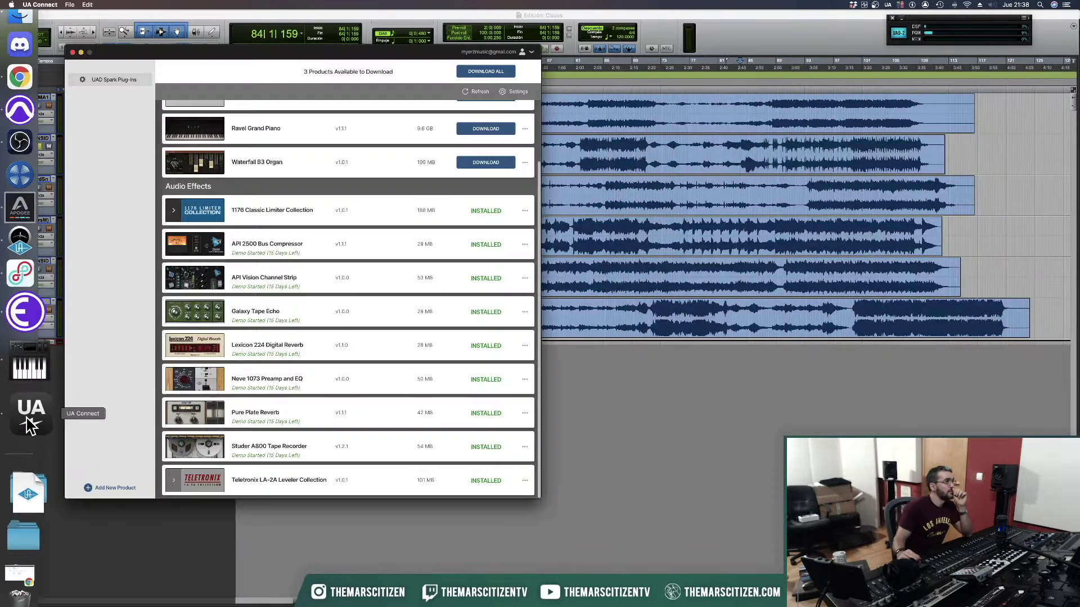
{"action": "left_click", "coordinate": [479, 92]}
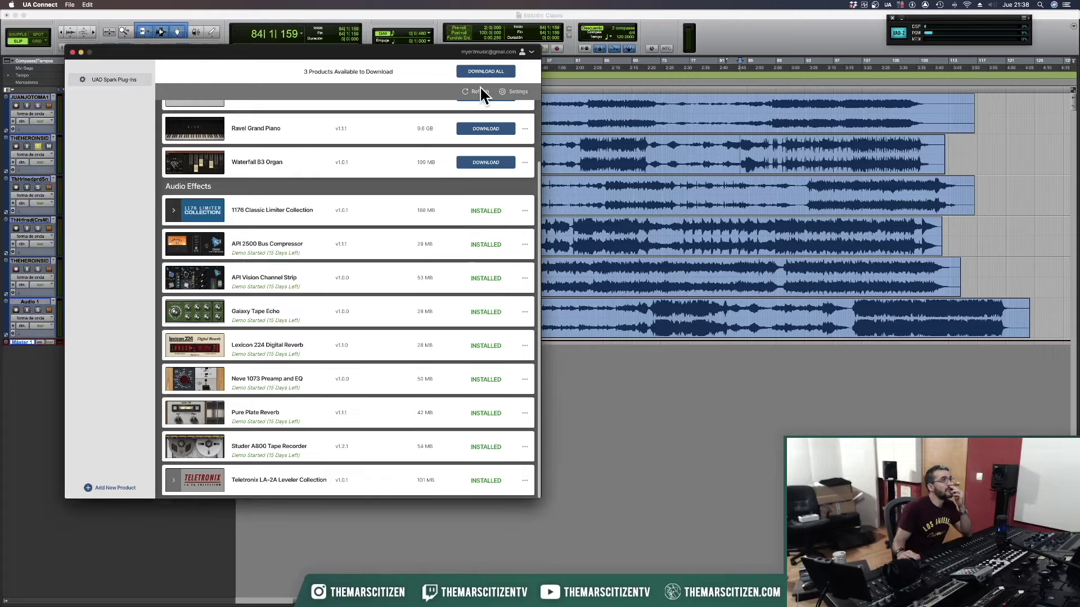
{"action": "left_click", "coordinate": [480, 93]}
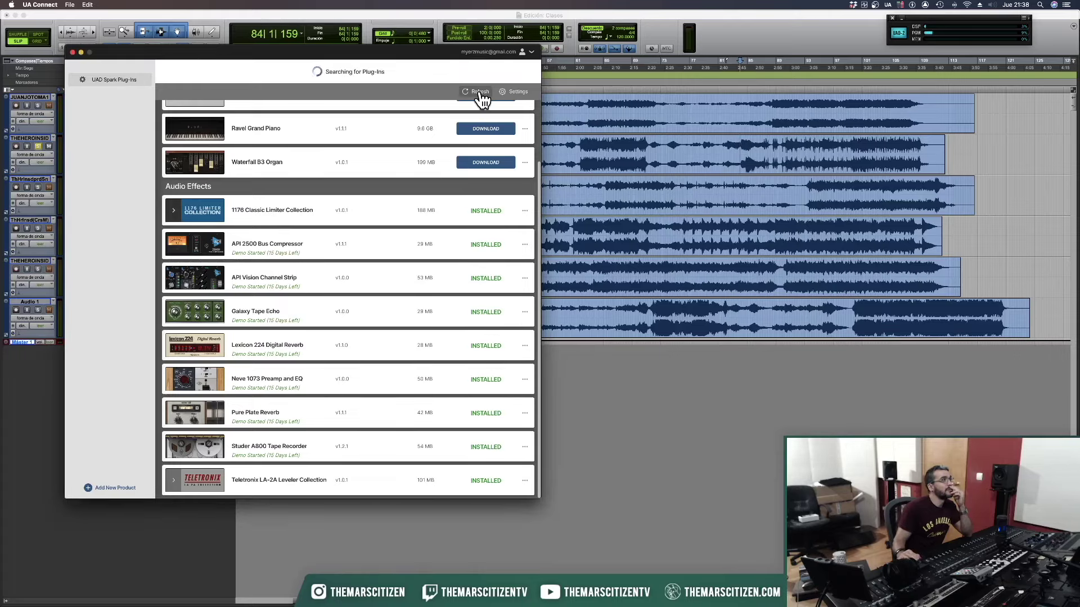
Launch iLok License Manager, switch briefly to OBS, and return to the full list of licenses.
{"action": "key", "text": "F4"}
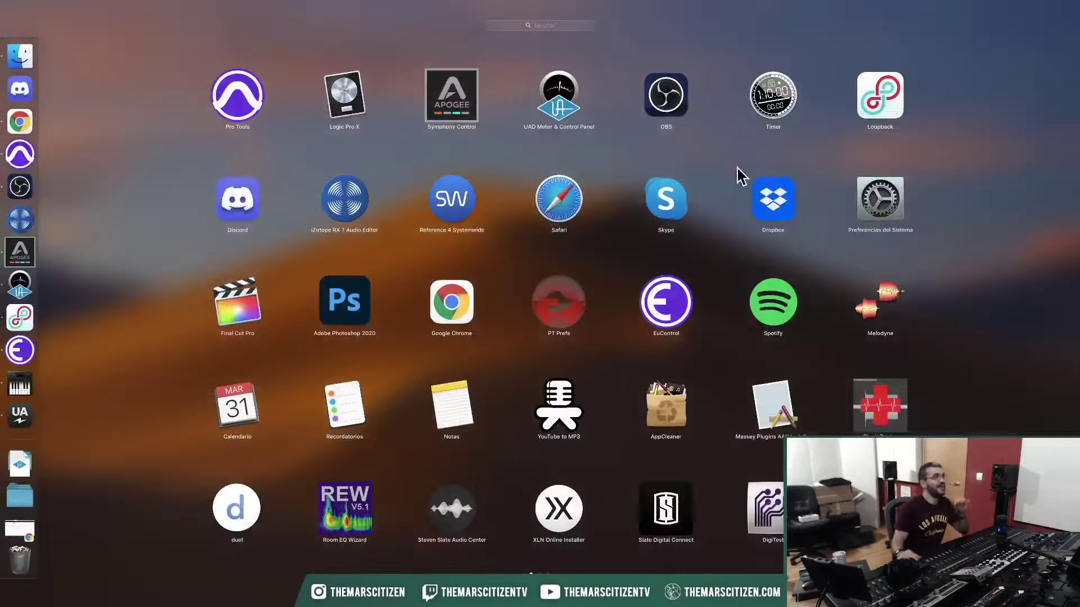
{"action": "scroll", "coordinate": [576, 232], "scroll_direction": "down", "scroll_amount": 2}
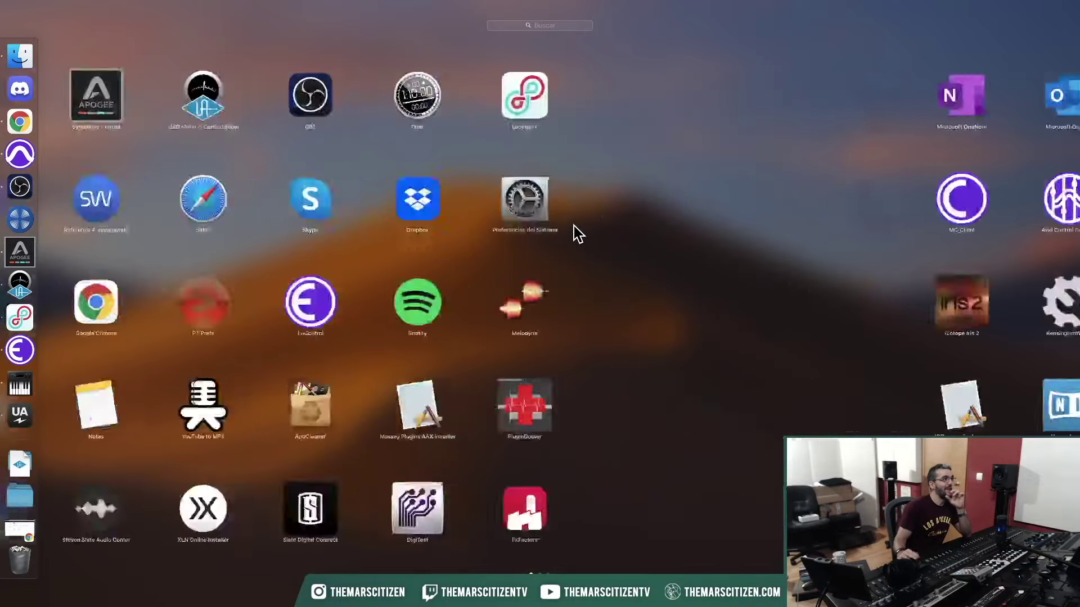
{"action": "left_click", "coordinate": [464, 196]}
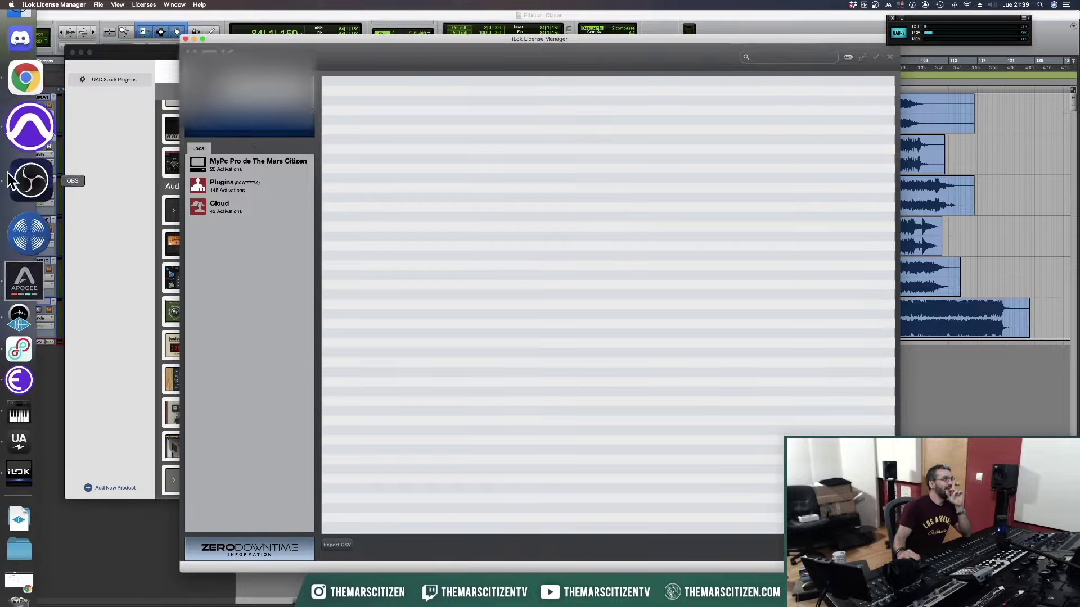
{"action": "left_click", "coordinate": [25, 176]}
{"action": "left_click", "coordinate": [593, 68]}
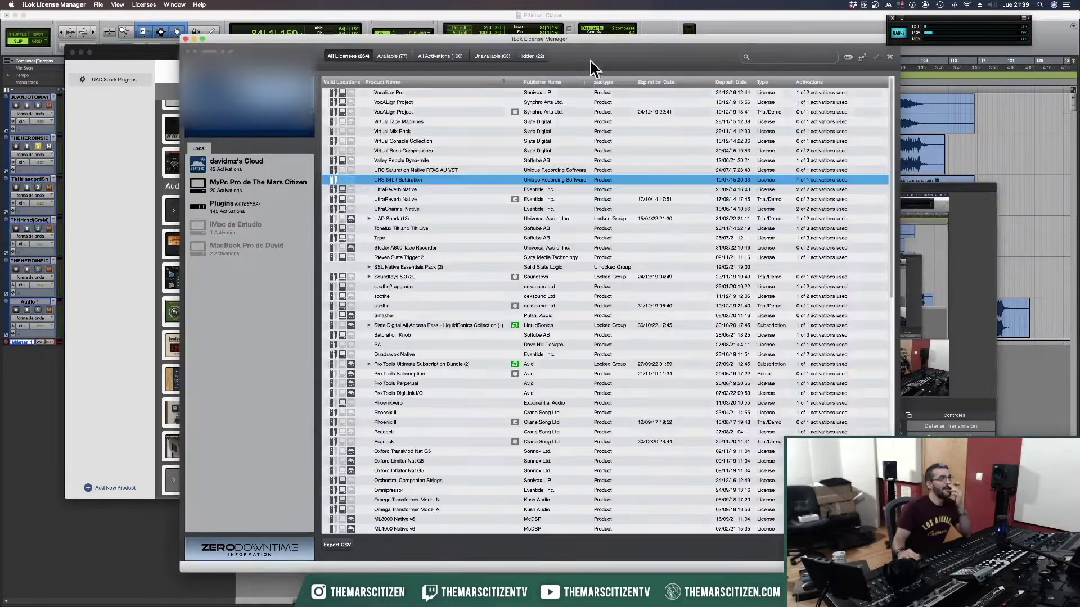
Sort the licenses by publisher name and examine the Universal Audio entries for Studer A800 and Ampex ATR-102.
{"action": "left_click", "coordinate": [562, 83]}
{"action": "scroll", "coordinate": [546, 332], "scroll_direction": "down", "scroll_amount": 5}
{"action": "scroll", "coordinate": [546, 332], "scroll_direction": "down", "scroll_amount": 10}
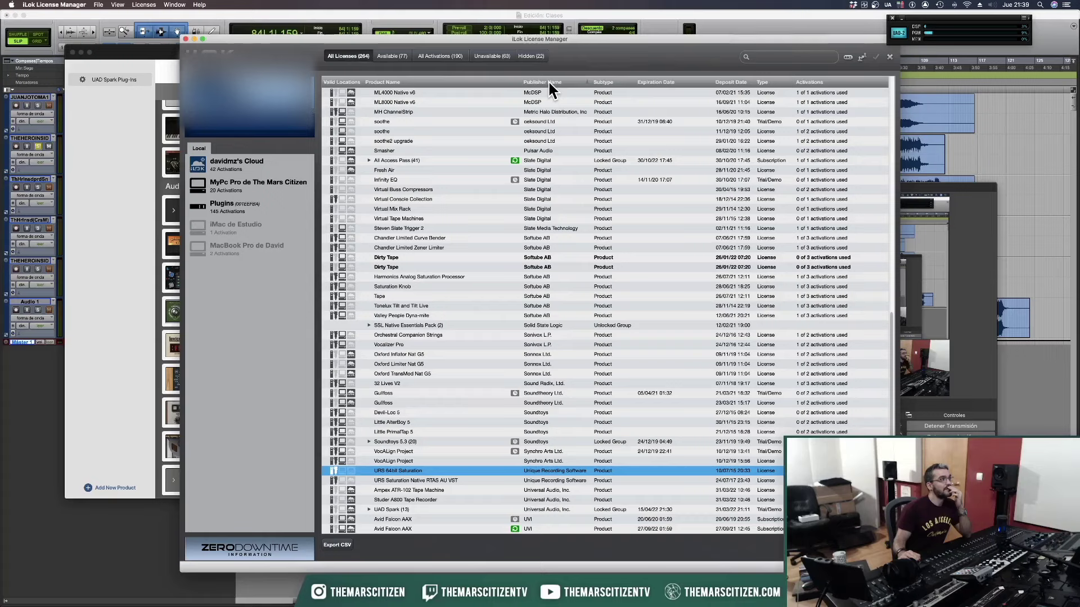
{"action": "left_click", "coordinate": [550, 500]}
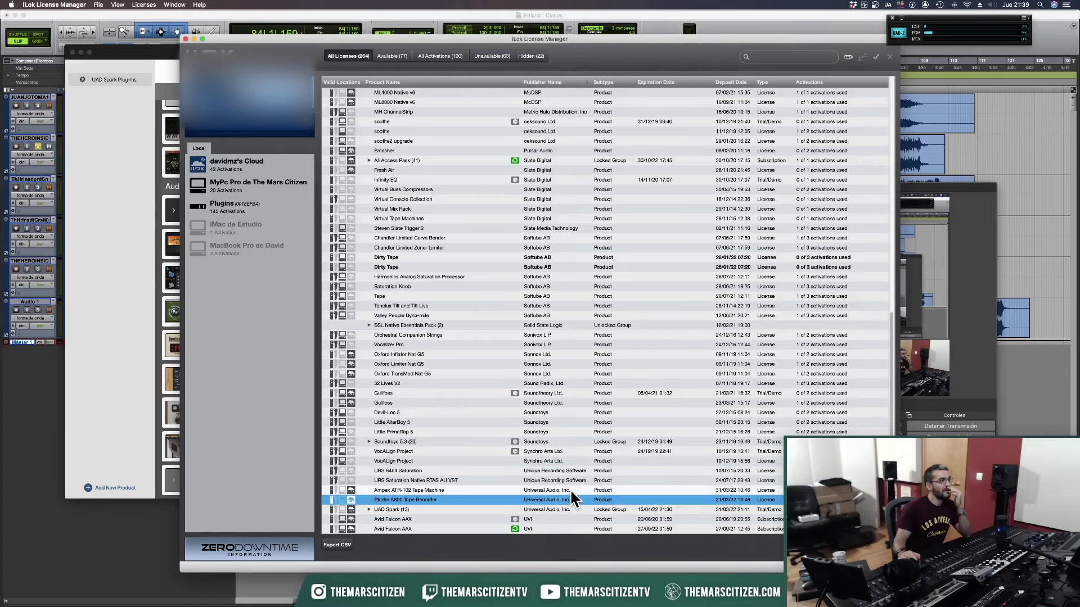
{"action": "left_click", "coordinate": [568, 490]}
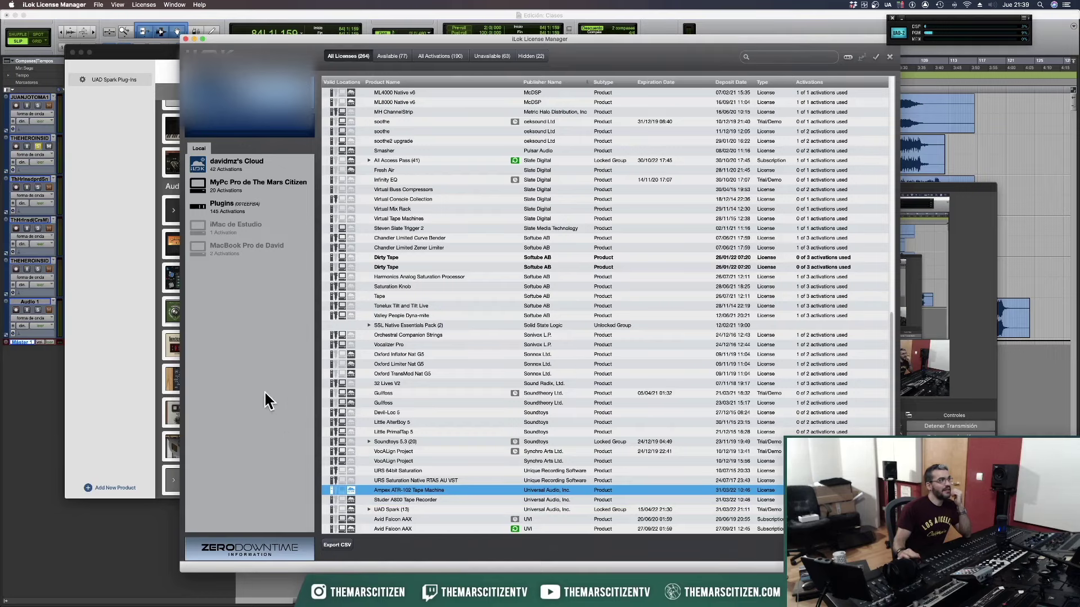
Compare the installed UAD Spark plug-ins in UA Connect with the Universal Audio licenses in iLok License Manager.
{"action": "left_click", "coordinate": [169, 356]}
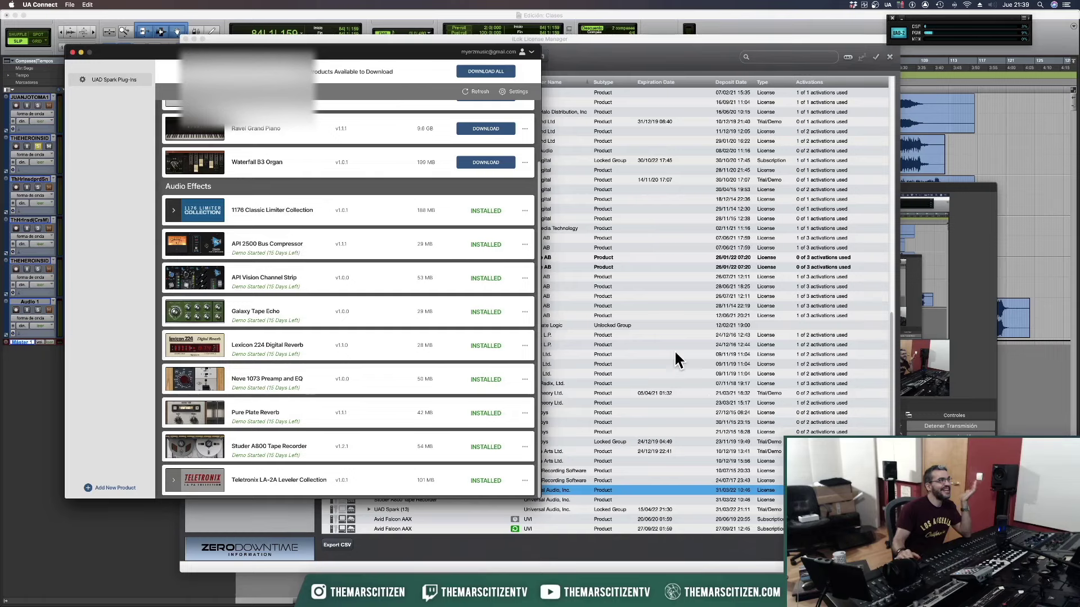
{"action": "left_click", "coordinate": [681, 383]}
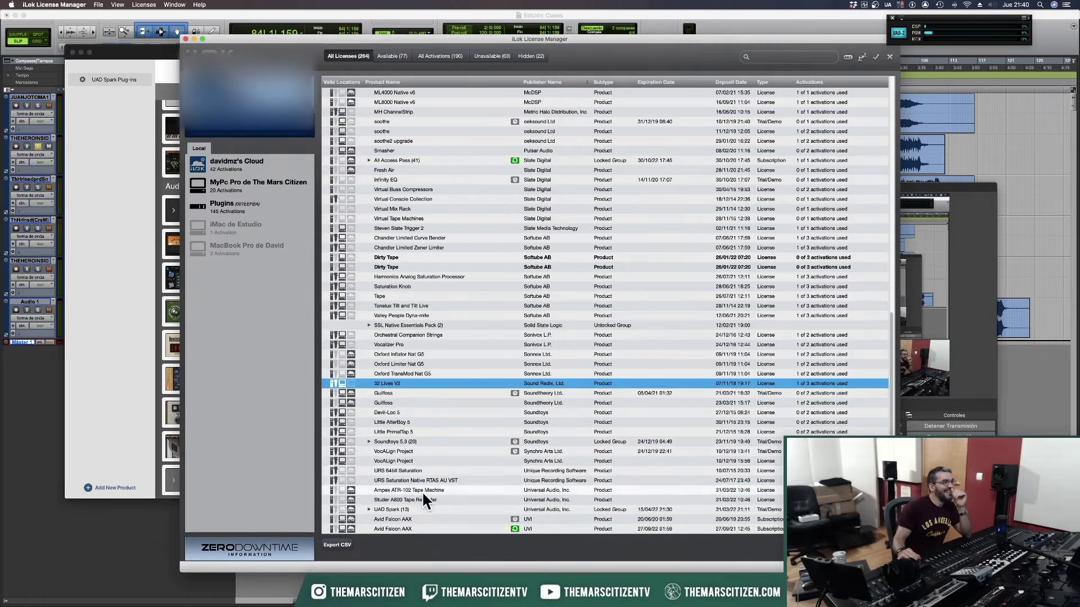
{"action": "left_click", "coordinate": [93, 346]}
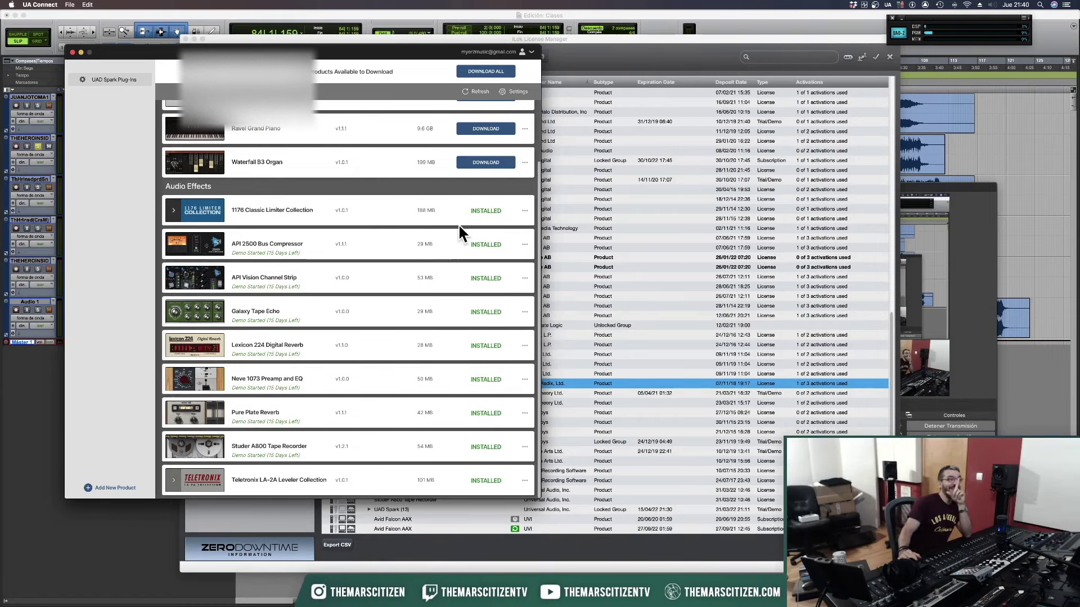
{"action": "left_click", "coordinate": [606, 284]}
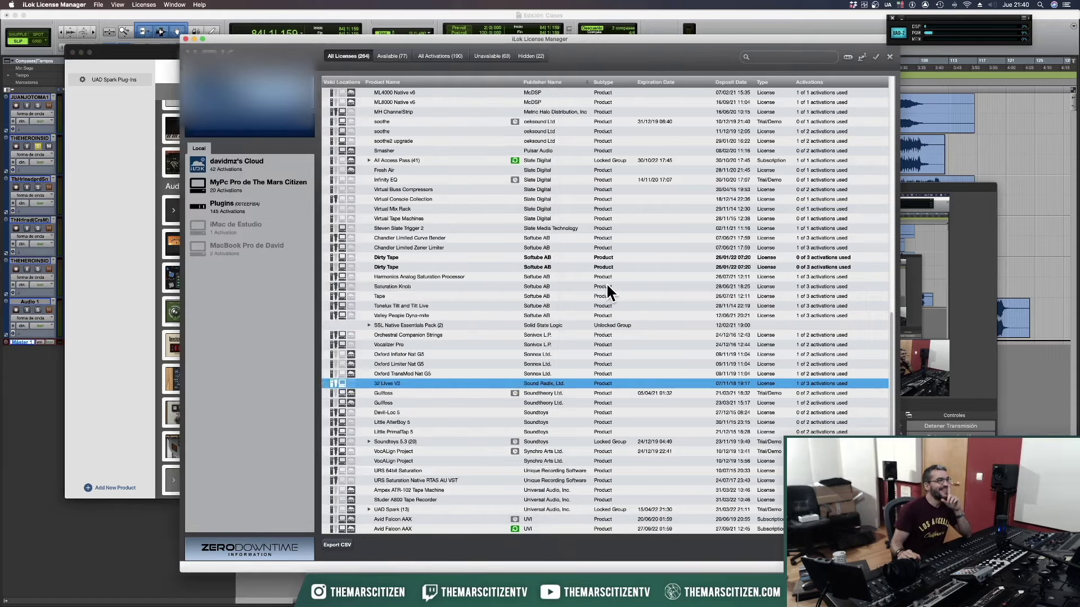
{"action": "left_click", "coordinate": [606, 286]}
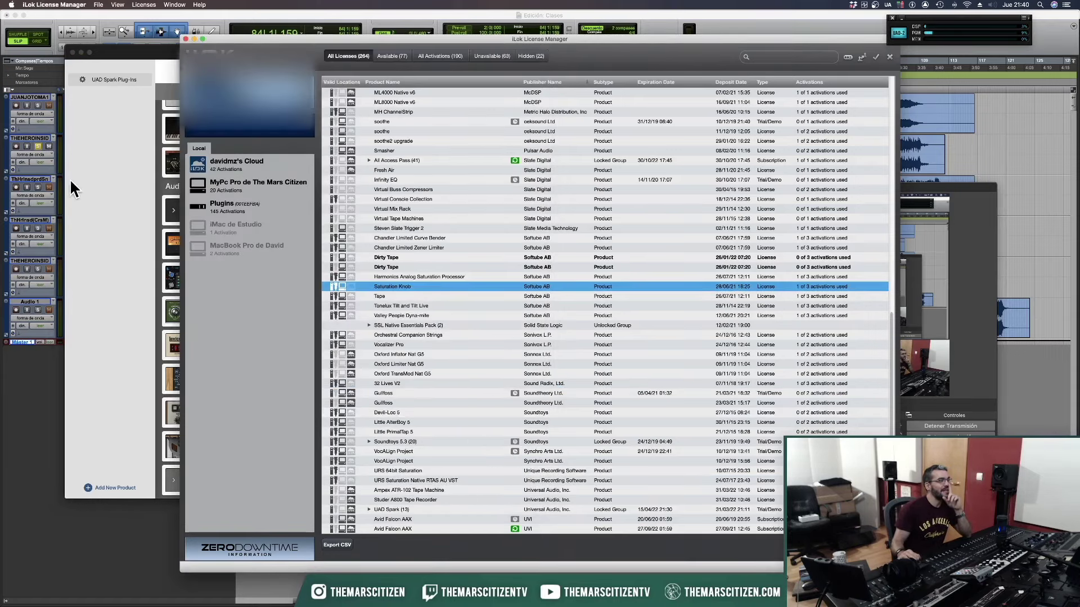
{"action": "left_click", "coordinate": [138, 214]}
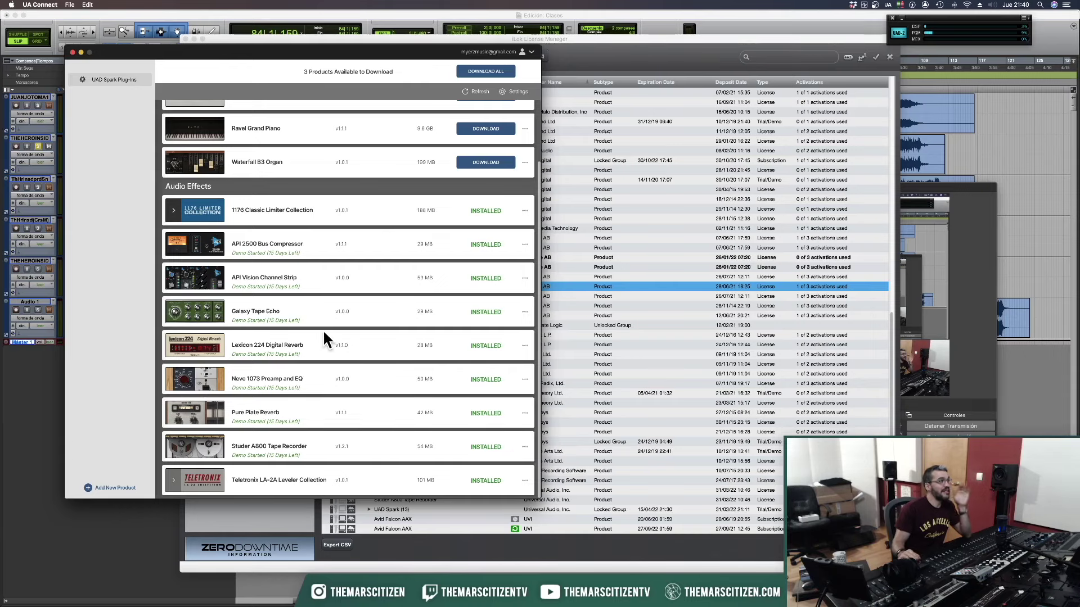
Return to Pro Tools and look through the multichannel UADx plug-ins available for an empty insert on the second track.
{"action": "left_click", "coordinate": [344, 479]}
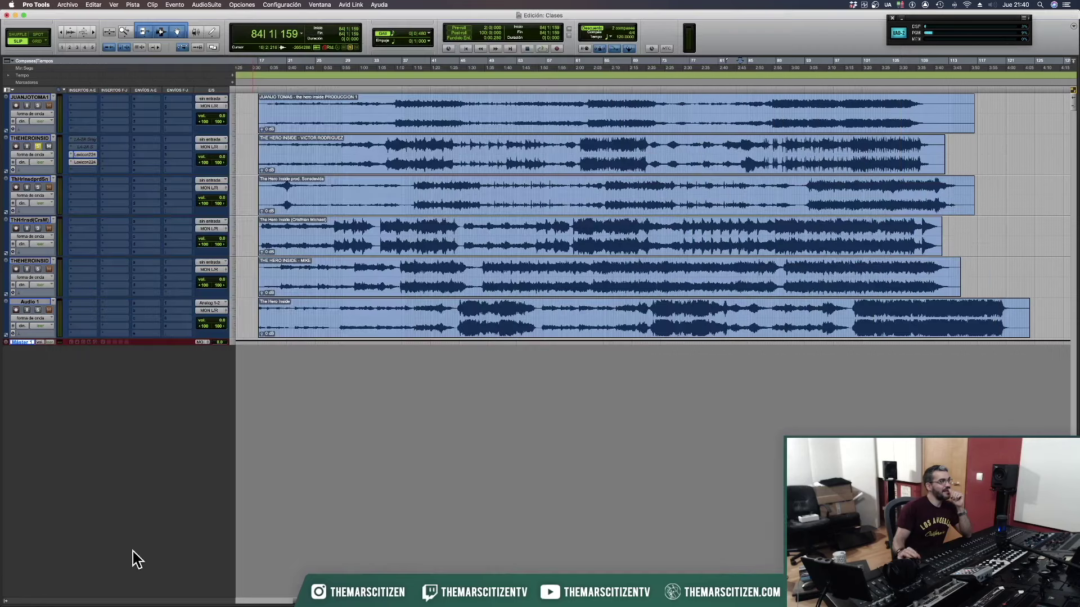
{"action": "left_click", "coordinate": [131, 551]}
{"action": "left_click", "coordinate": [85, 169]}
{"action": "mouse_move", "coordinate": [92, 170]}
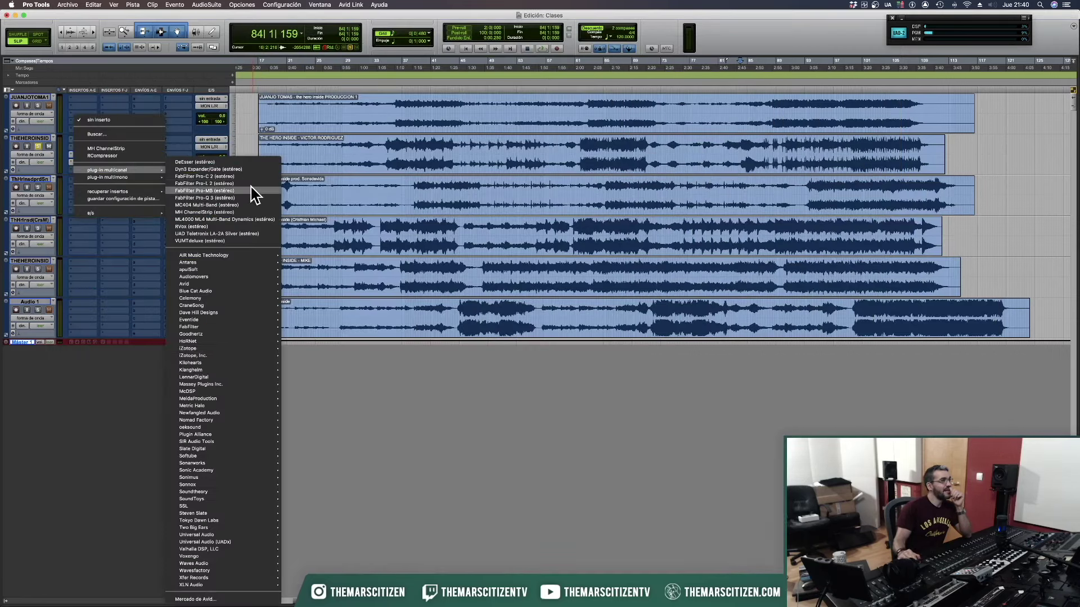
{"action": "mouse_move", "coordinate": [210, 542]}
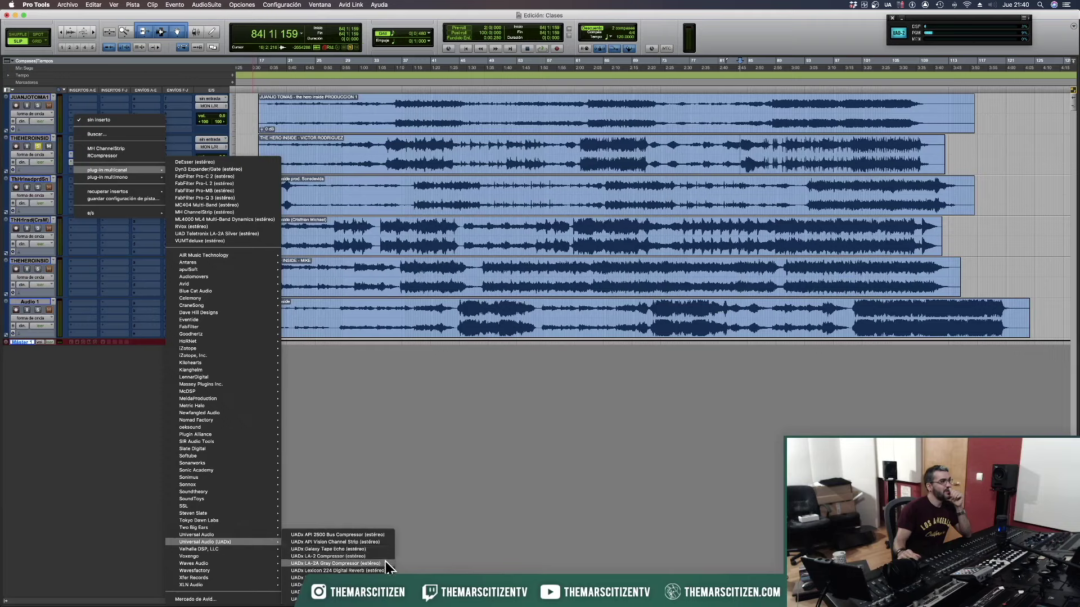
{"action": "left_click", "coordinate": [405, 495]}
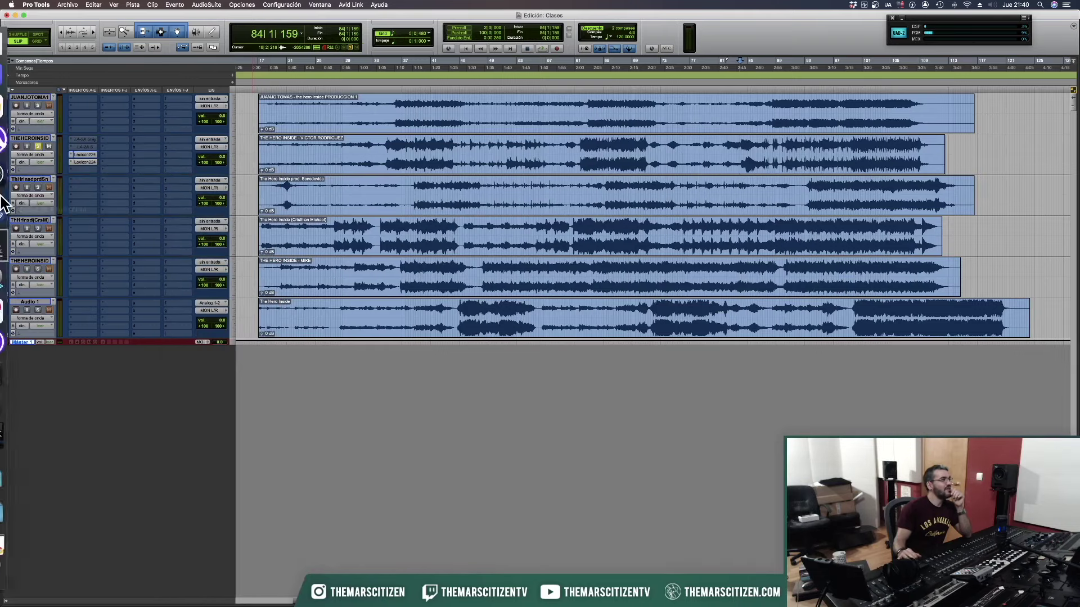
Switch to UA Connect, expand the 1176 Classic Limiter Collection, and examine the audio effects included in UAD Spark.
{"action": "mouse_move", "coordinate": [1, 196]}
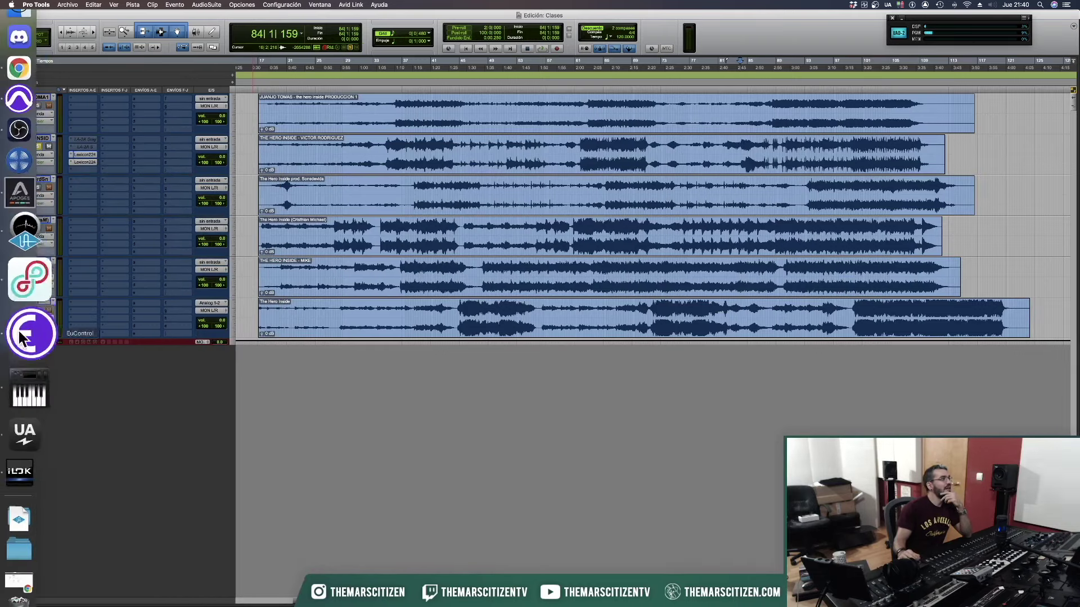
{"action": "left_click", "coordinate": [19, 439]}
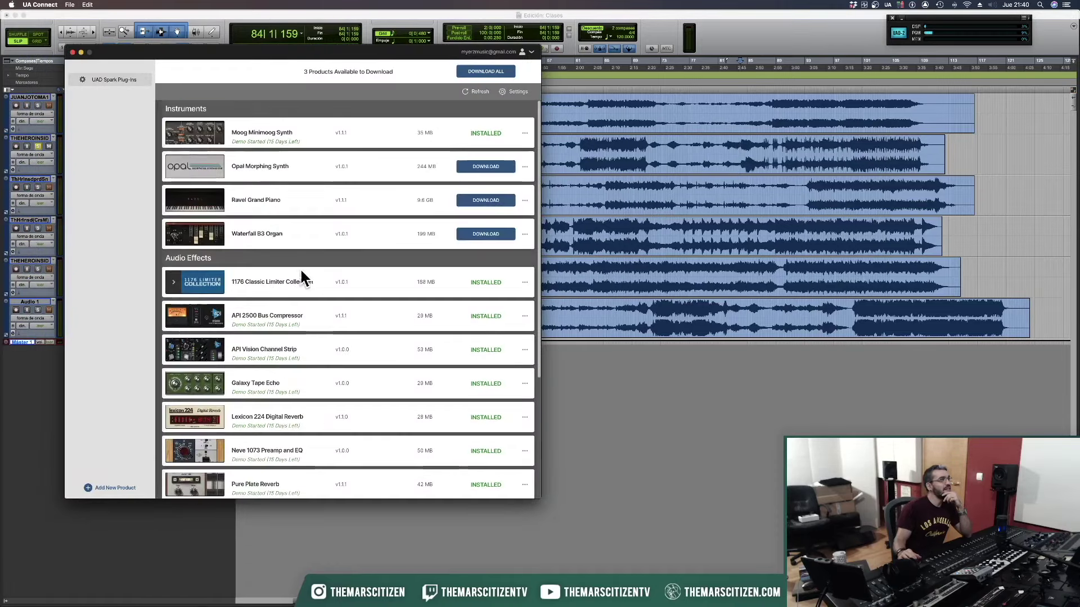
{"action": "left_click", "coordinate": [174, 282]}
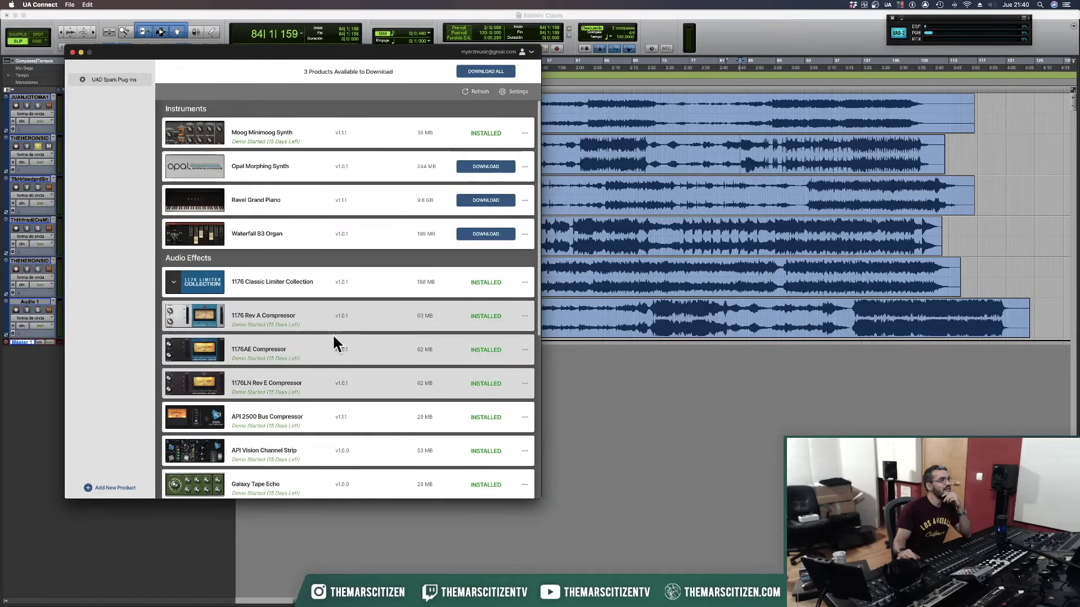
{"action": "scroll", "coordinate": [333, 338], "scroll_direction": "down", "scroll_amount": 5}
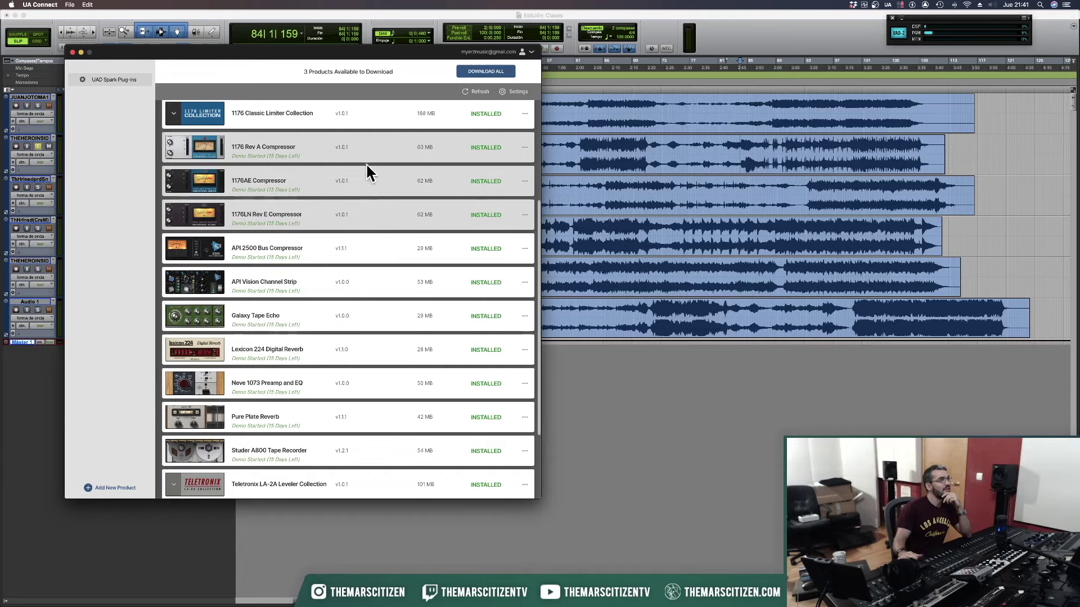
Return to Pro Tools and insert the stereo UADx API Vision Channel Strip in the second track's fifth insert slot.
{"action": "left_click", "coordinate": [40, 360]}
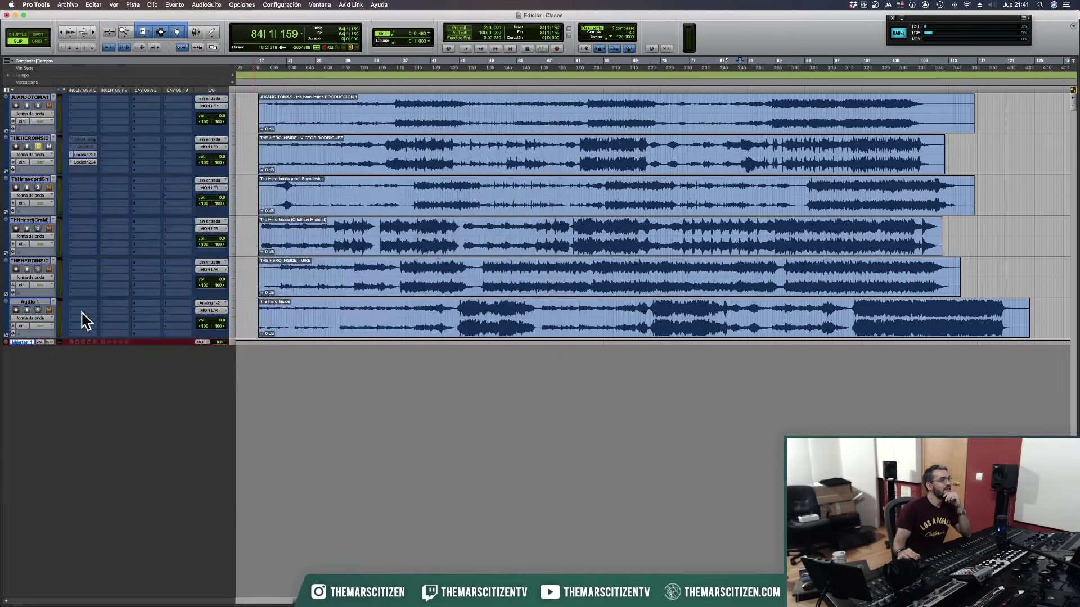
{"action": "left_click", "coordinate": [83, 179]}
{"action": "mouse_move", "coordinate": [124, 170]}
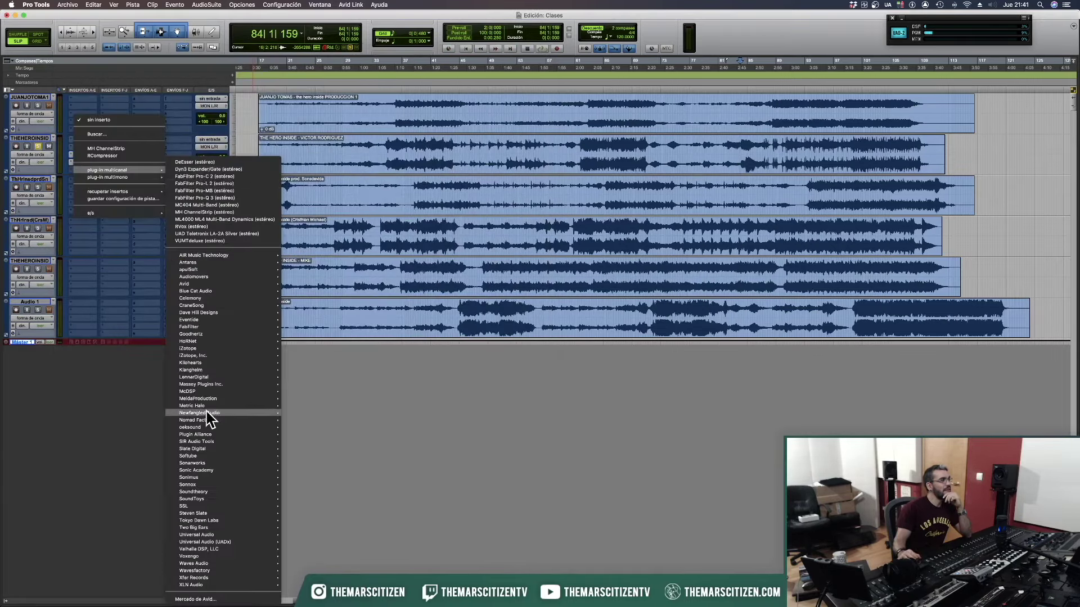
{"action": "mouse_move", "coordinate": [205, 542]}
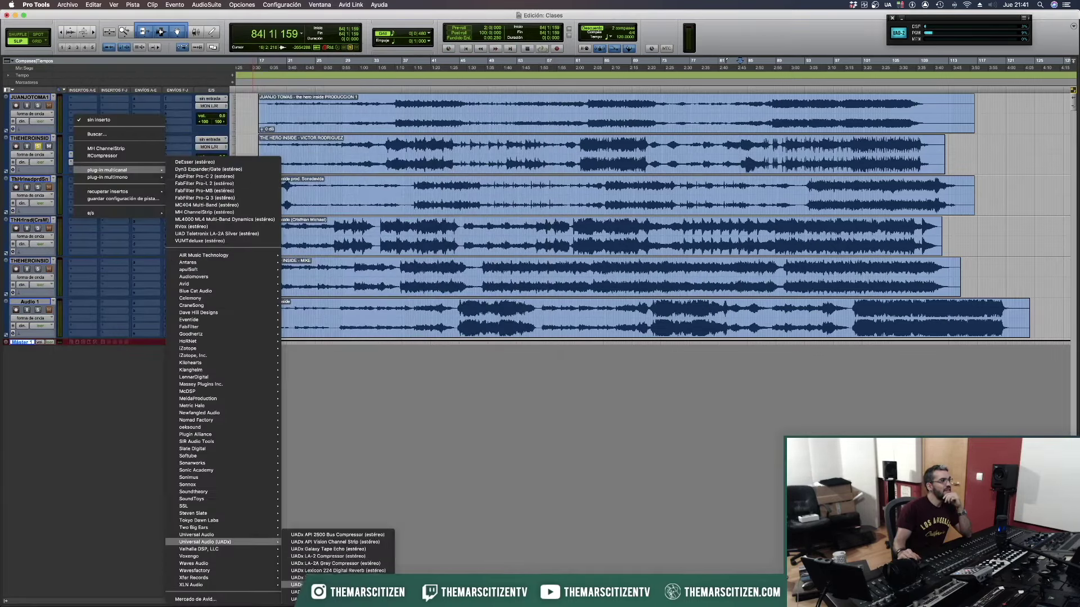
{"action": "left_click", "coordinate": [370, 542]}
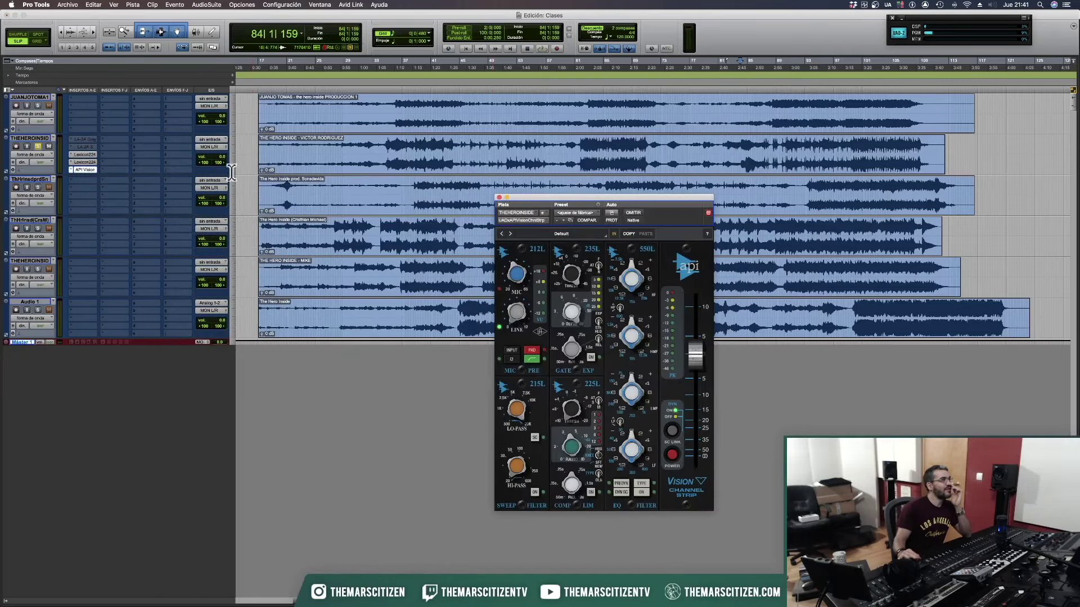
Look through the UADx plug-in list for the second track's first F-J insert slot and leave the slot empty.
{"action": "left_click", "coordinate": [117, 139]}
{"action": "mouse_move", "coordinate": [129, 140]}
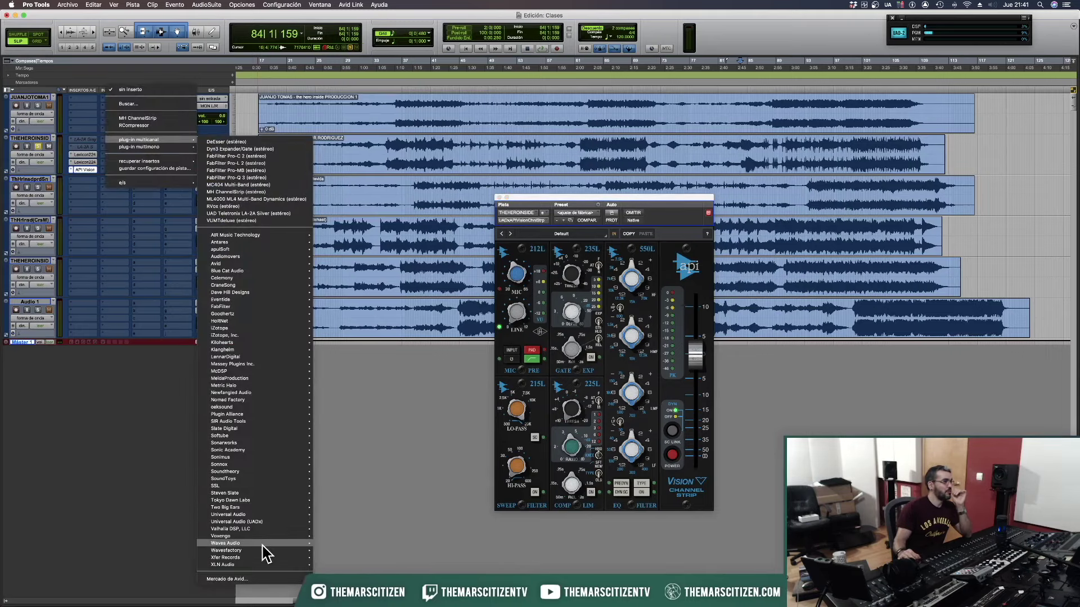
{"action": "mouse_move", "coordinate": [258, 522]}
{"action": "left_click", "coordinate": [405, 439]}
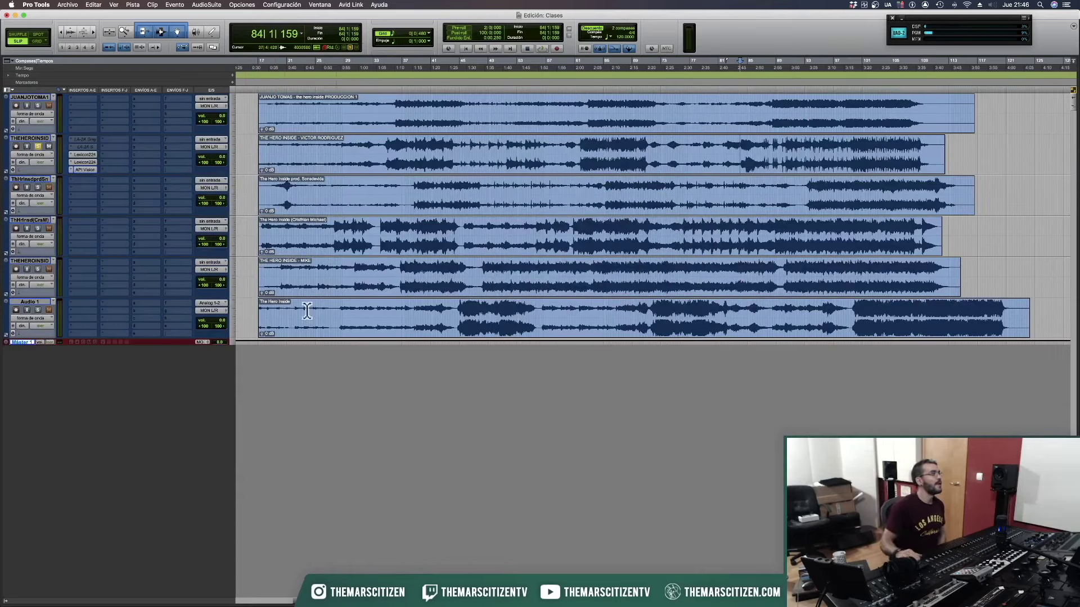
Delete all the tracks in the session, from the first audio track through the master track.
{"action": "left_click", "coordinate": [37, 99]}
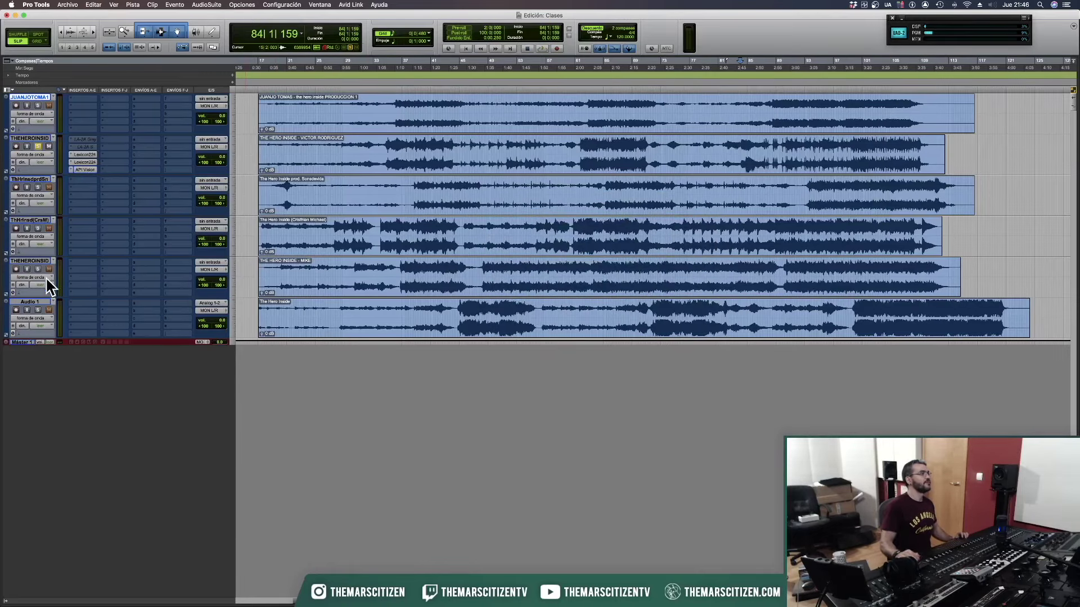
{"action": "left_click", "coordinate": [22, 343], "text": "shift"}
{"action": "right_click", "coordinate": [20, 344]}
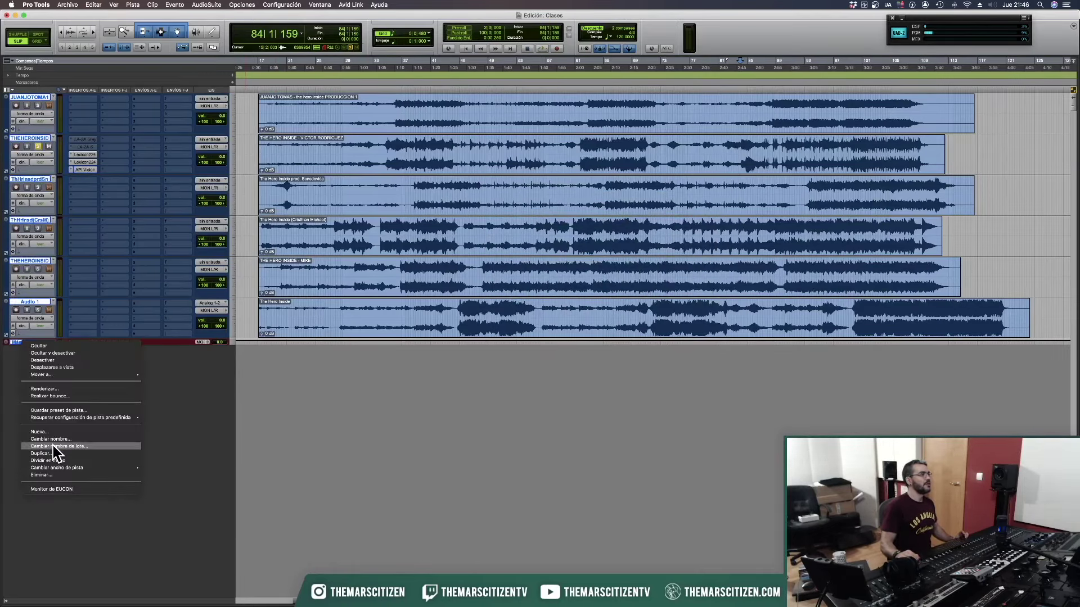
{"action": "left_click", "coordinate": [41, 475]}
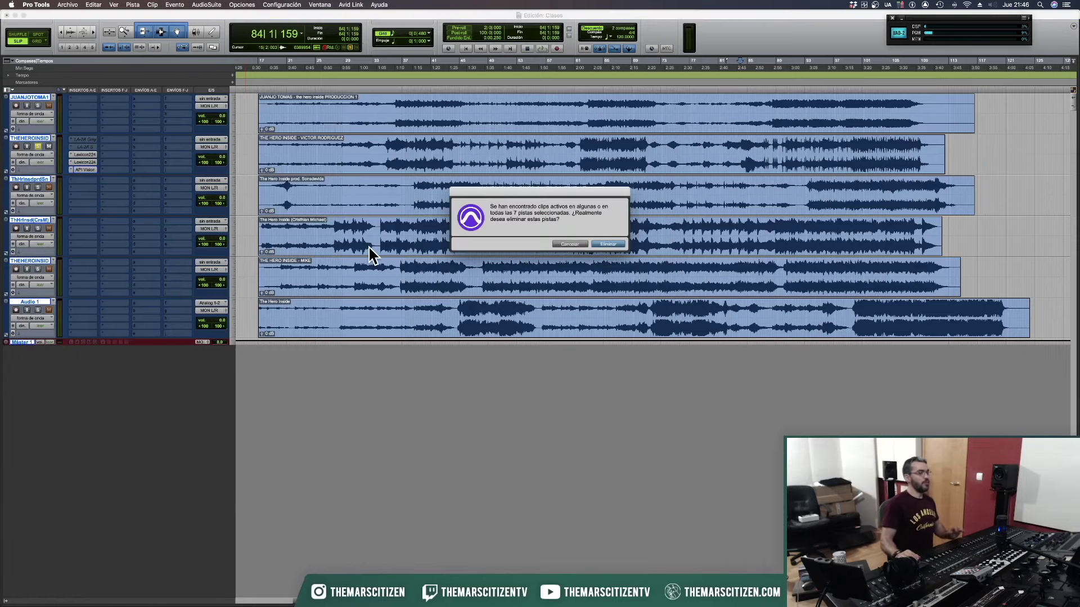
{"action": "key", "text": "Return"}
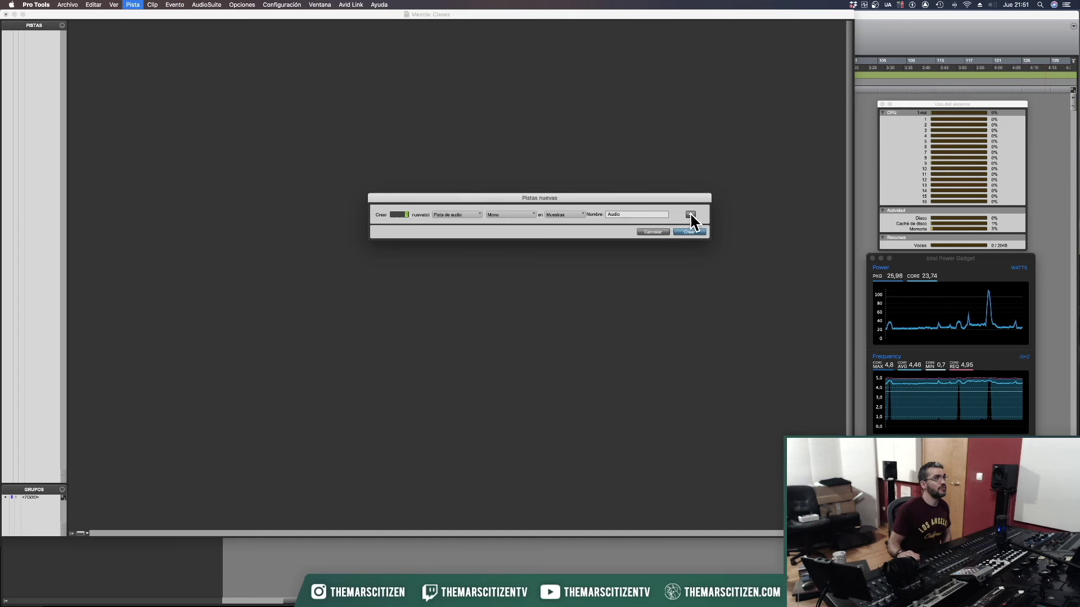
Create one mono audio track and one mono auxiliary input track.
{"action": "left_click", "coordinate": [690, 214]}
{"action": "left_click", "coordinate": [457, 228]}
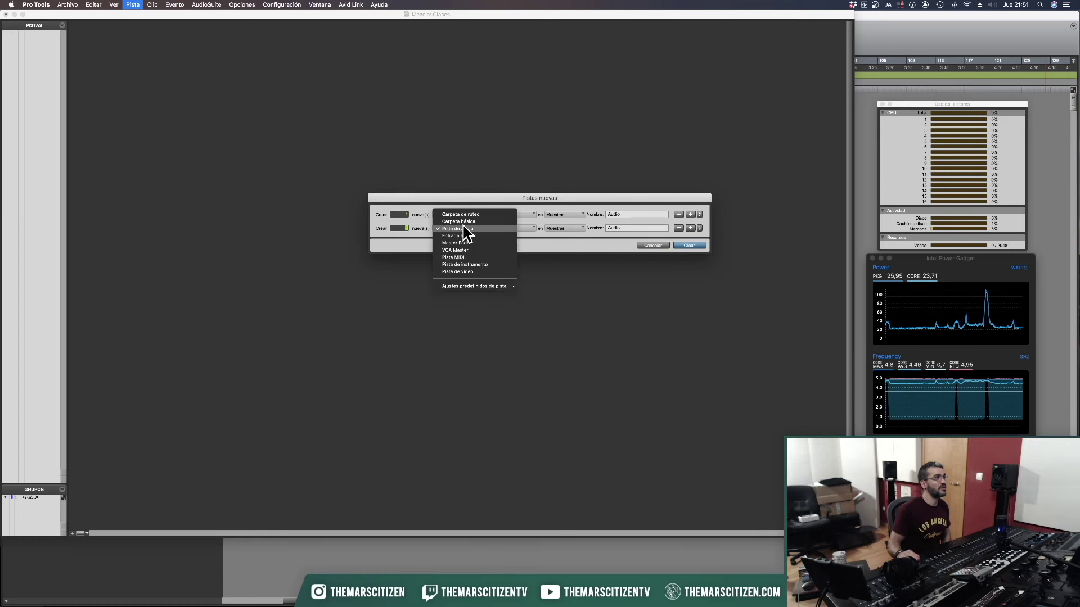
{"action": "left_click", "coordinate": [484, 236]}
{"action": "left_click", "coordinate": [509, 228]}
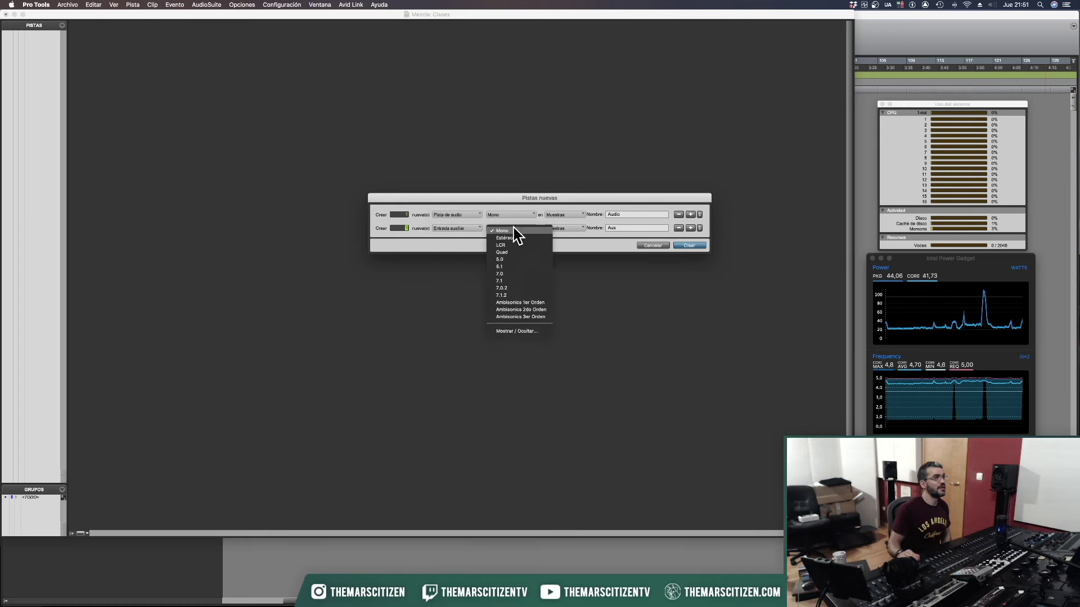
{"action": "left_click", "coordinate": [629, 194]}
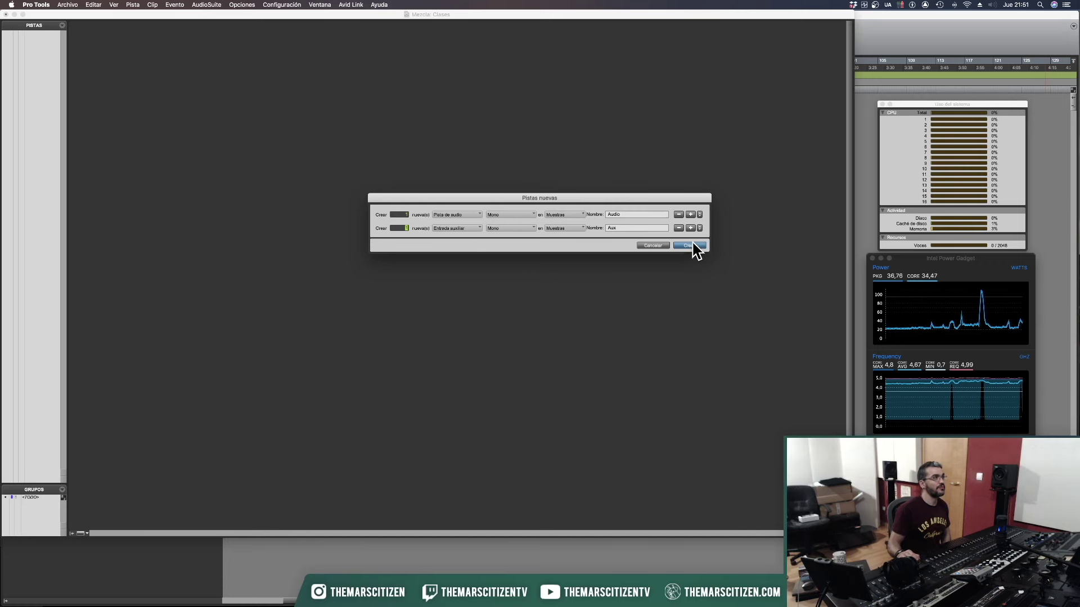
{"action": "left_click", "coordinate": [692, 246]}
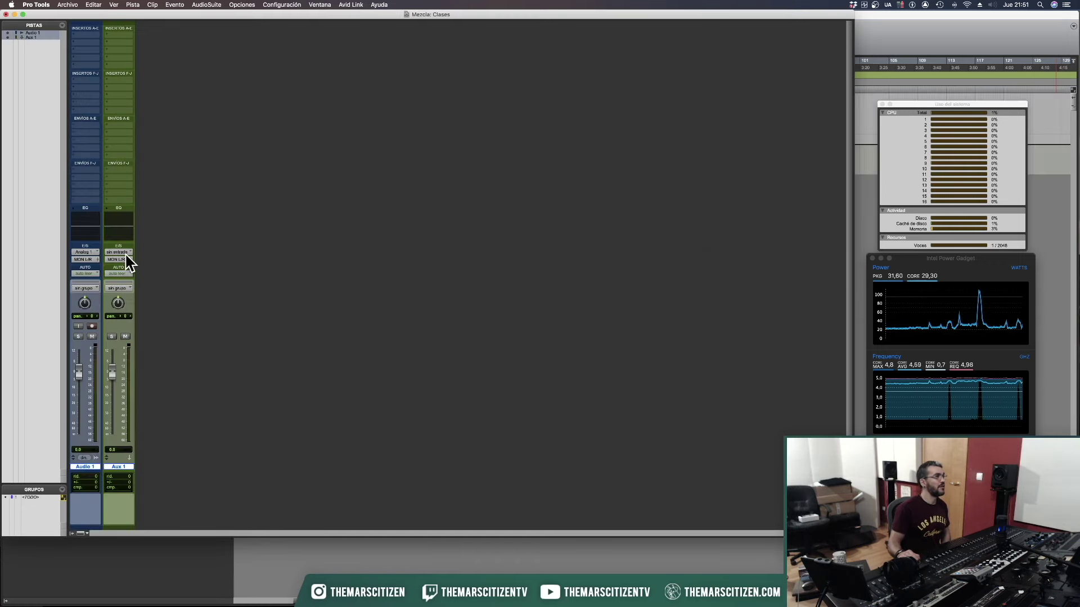
Route Audio 1's output through Bus 1 to the input of Aux 1, and mute and solo Aux 1.
{"action": "left_click", "coordinate": [92, 258]}
{"action": "mouse_move", "coordinate": [90, 268]}
{"action": "mouse_move", "coordinate": [169, 276]}
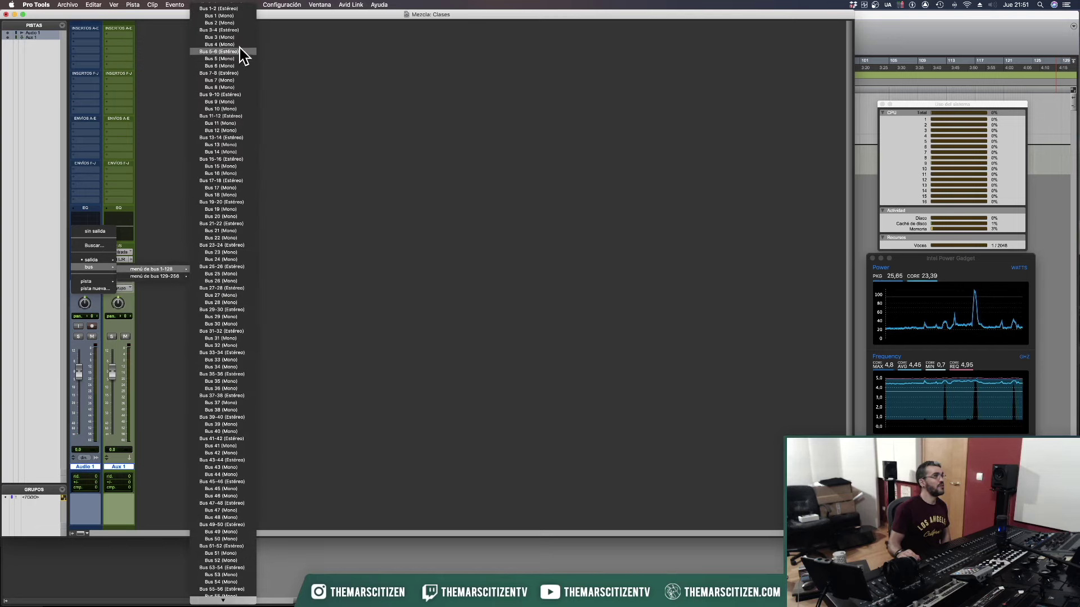
{"action": "left_click", "coordinate": [225, 17]}
{"action": "left_click", "coordinate": [125, 252]}
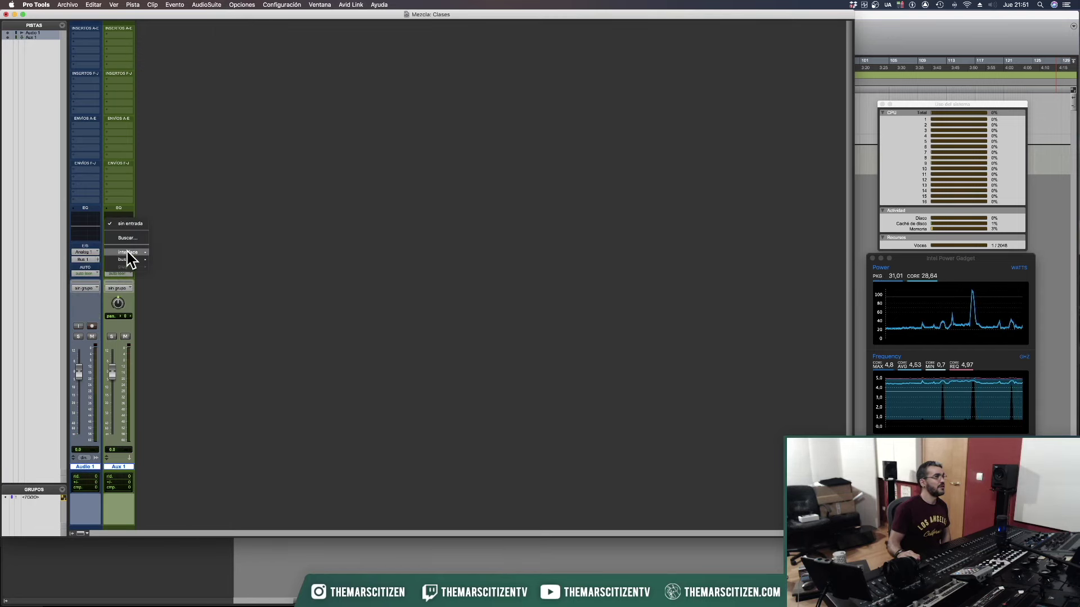
{"action": "mouse_move", "coordinate": [139, 260]}
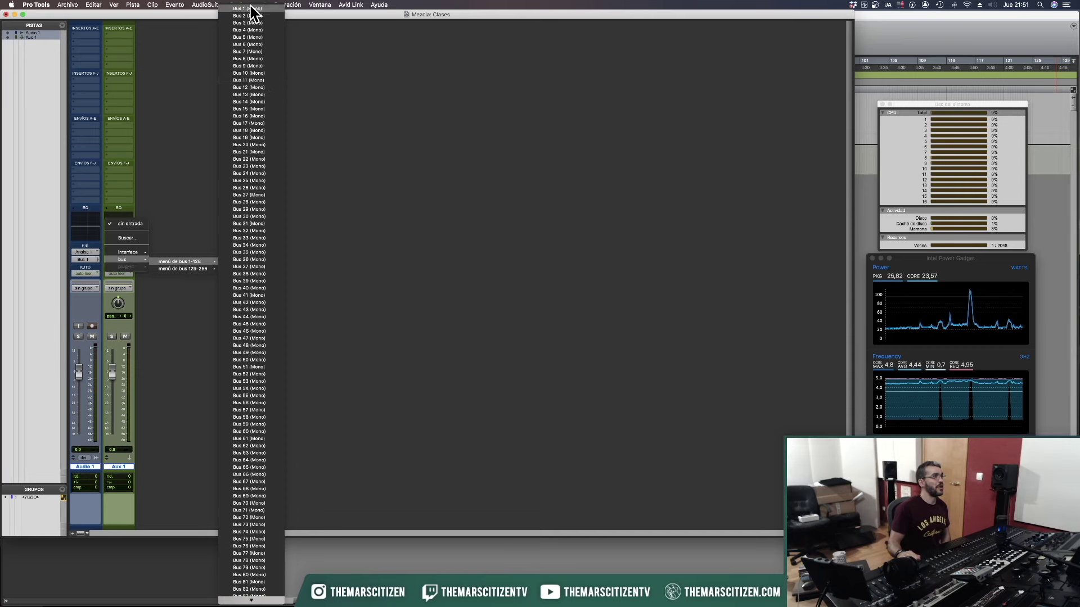
{"action": "left_click", "coordinate": [218, 115]}
{"action": "left_click", "coordinate": [125, 336]}
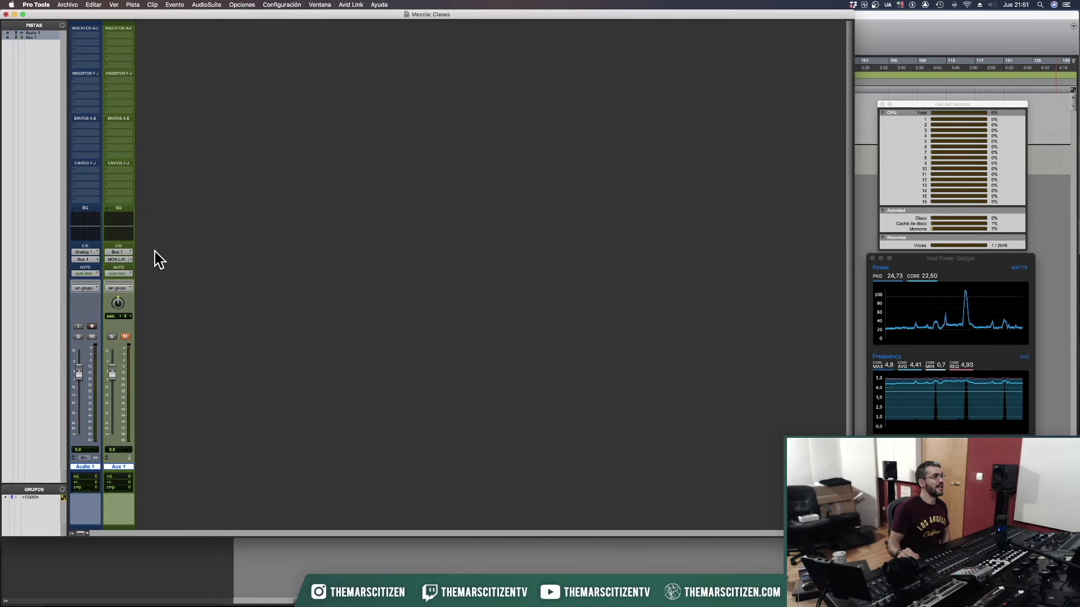
{"action": "left_click", "coordinate": [112, 338]}
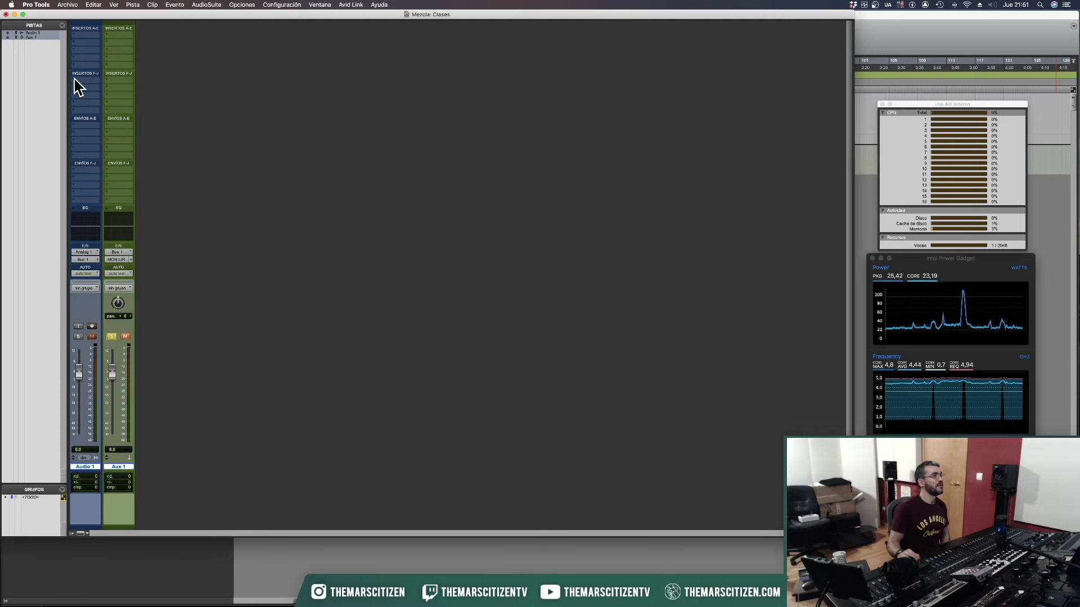
Insert a Signal Generator in Audio 1's first insert slot and the mono UADx Neve 1073 Preamp and EQ in the second.
{"action": "left_click", "coordinate": [80, 39]}
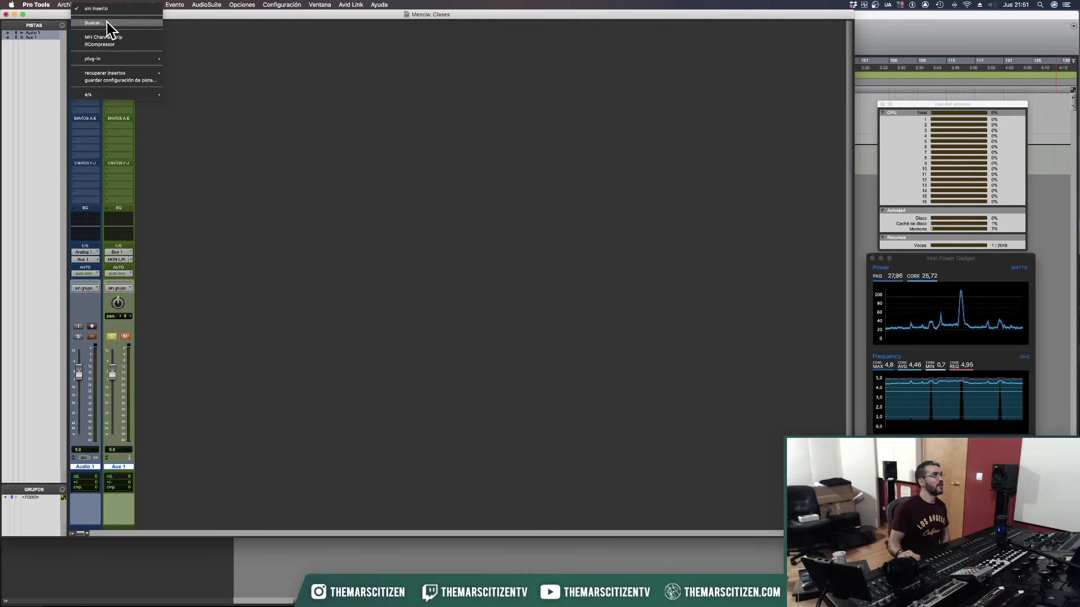
{"action": "left_click", "coordinate": [108, 28]}
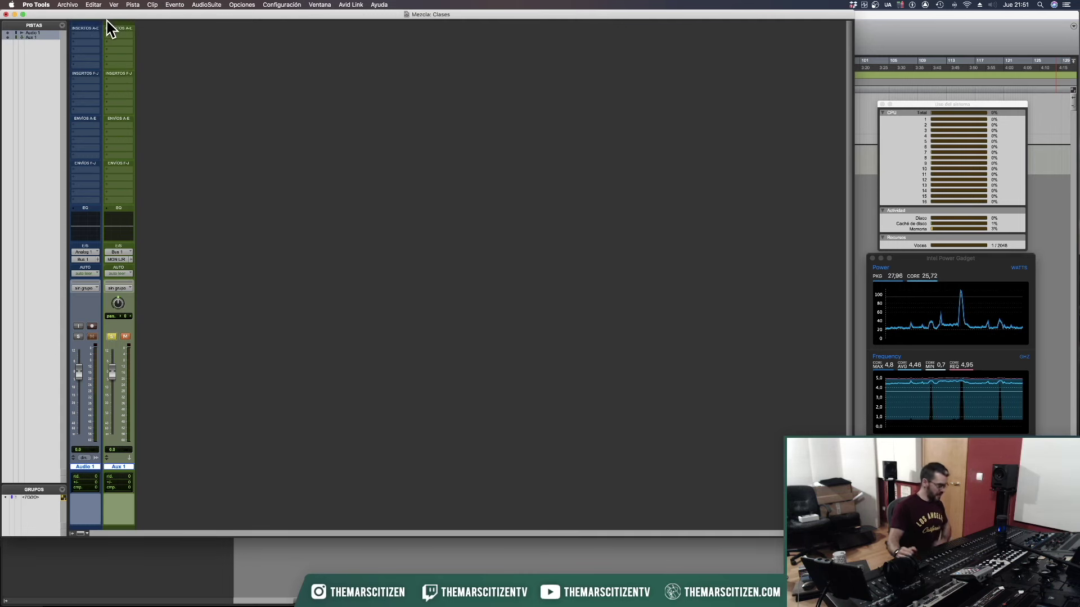
{"action": "left_click", "coordinate": [77, 49]}
{"action": "mouse_move", "coordinate": [113, 43]}
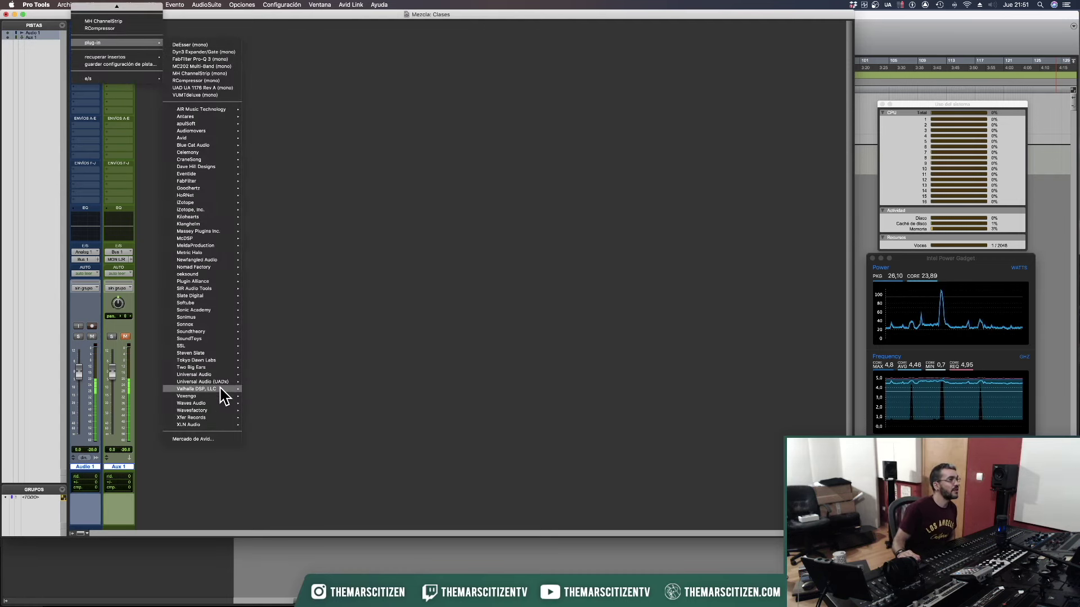
{"action": "mouse_move", "coordinate": [222, 382]}
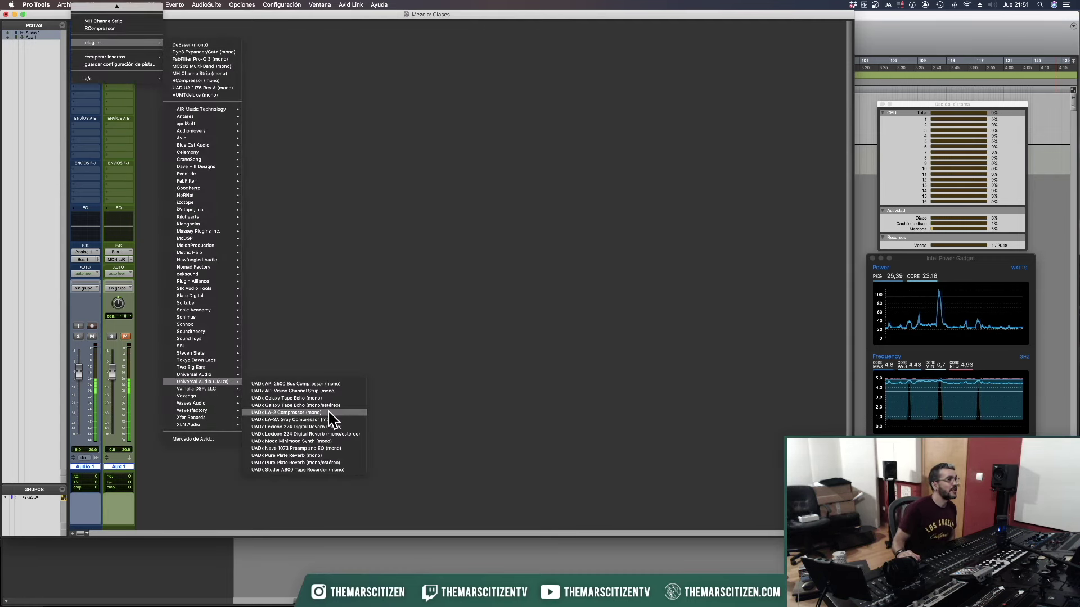
{"action": "left_click", "coordinate": [349, 448]}
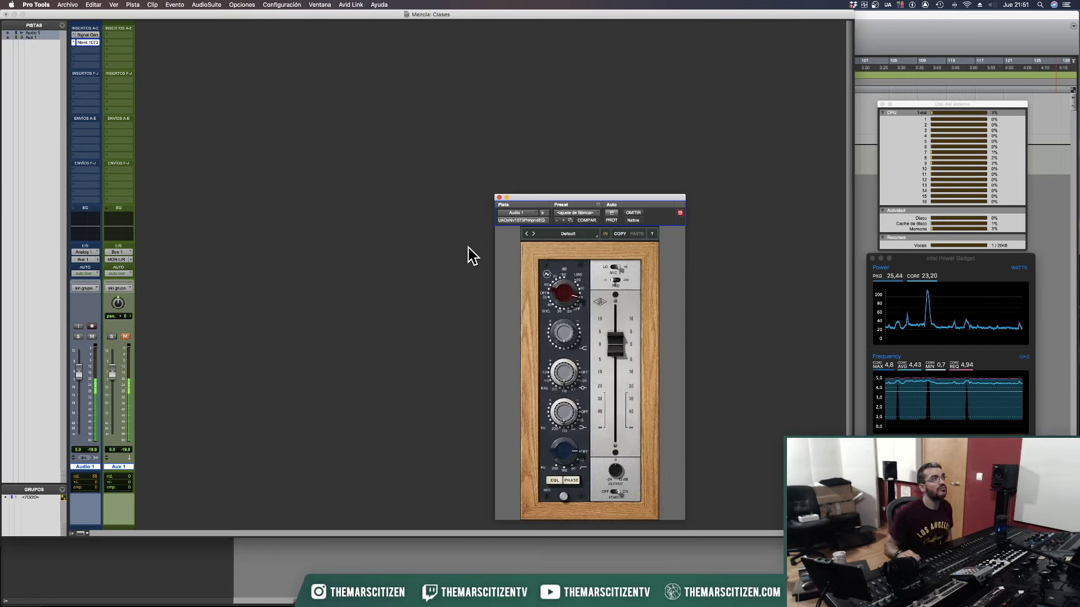
{"action": "left_click", "coordinate": [499, 198]}
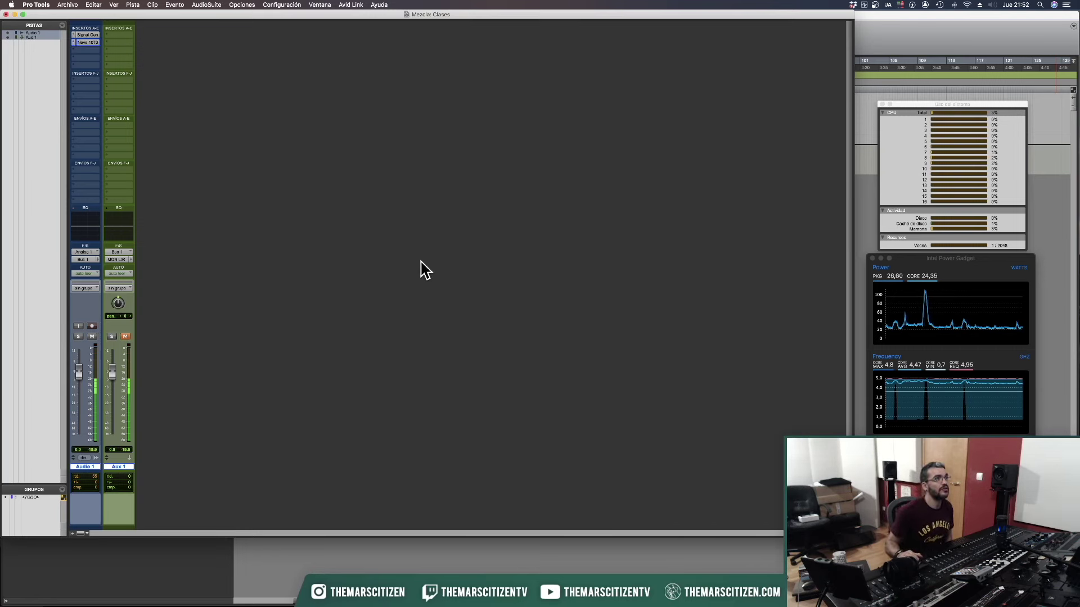
Duplicate Audio 1 49 times with its inserts, placing the copies after the selected track.
{"action": "right_click", "coordinate": [93, 467]}
{"action": "left_click", "coordinate": [323, 298]}
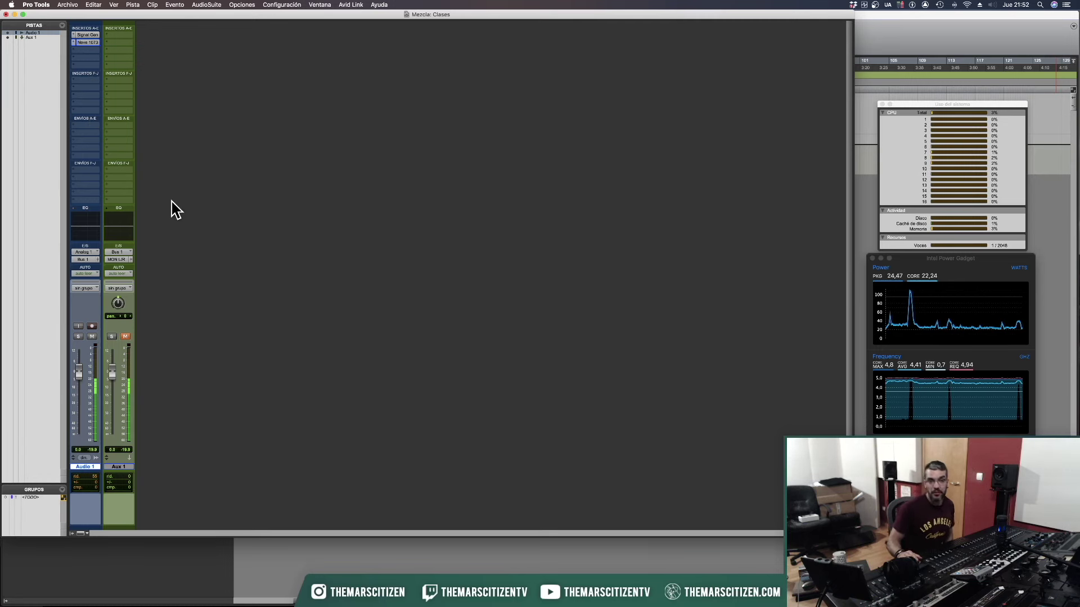
{"action": "right_click", "coordinate": [82, 468]}
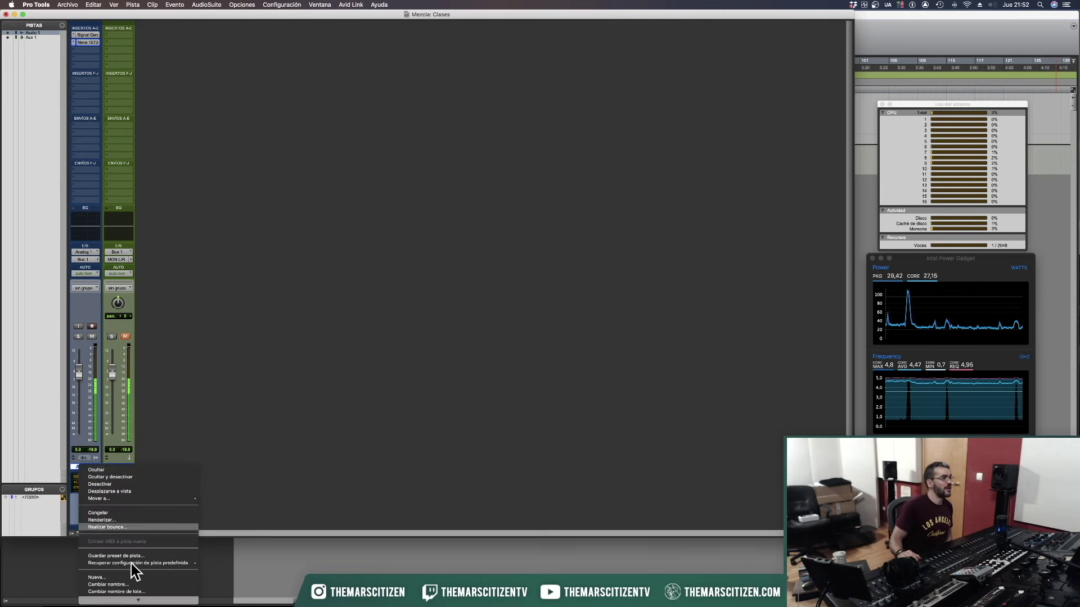
{"action": "mouse_move", "coordinate": [116, 605]}
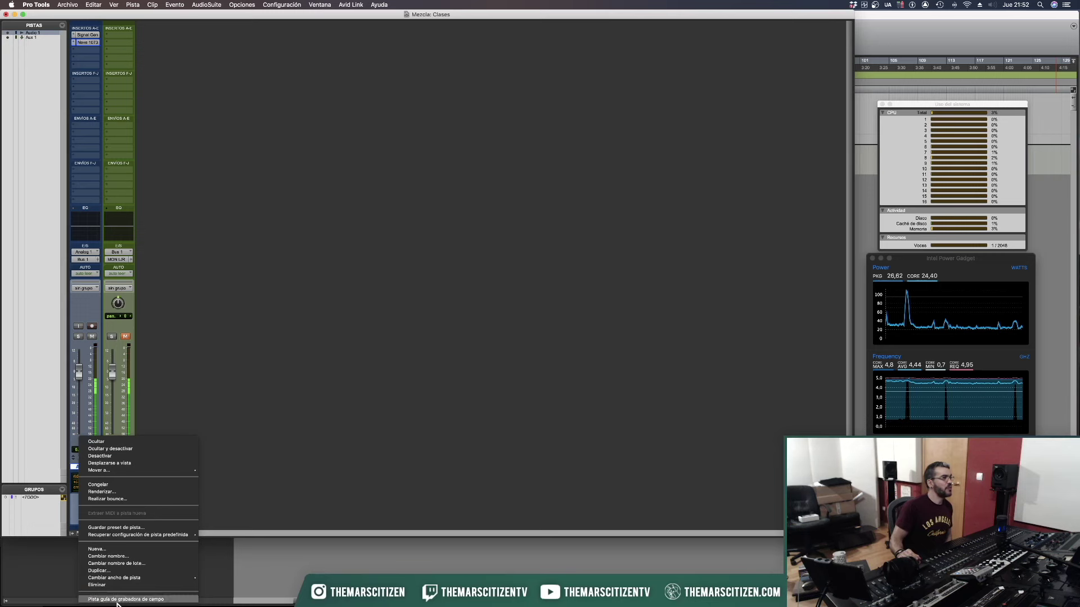
{"action": "left_click", "coordinate": [118, 570]}
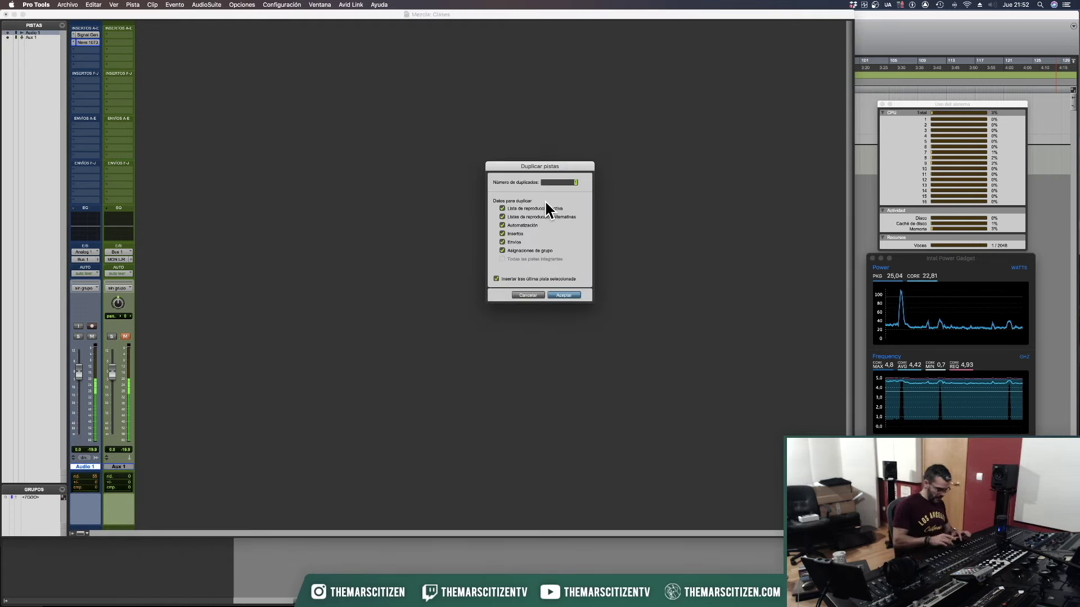
{"action": "type", "text": "48"}
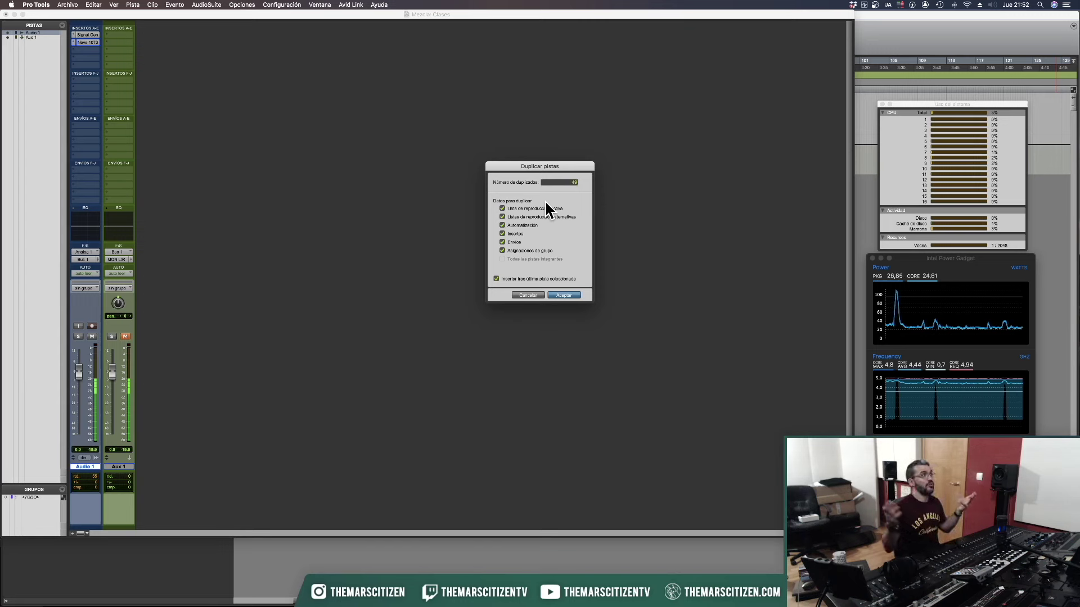
{"action": "key", "text": "Return"}
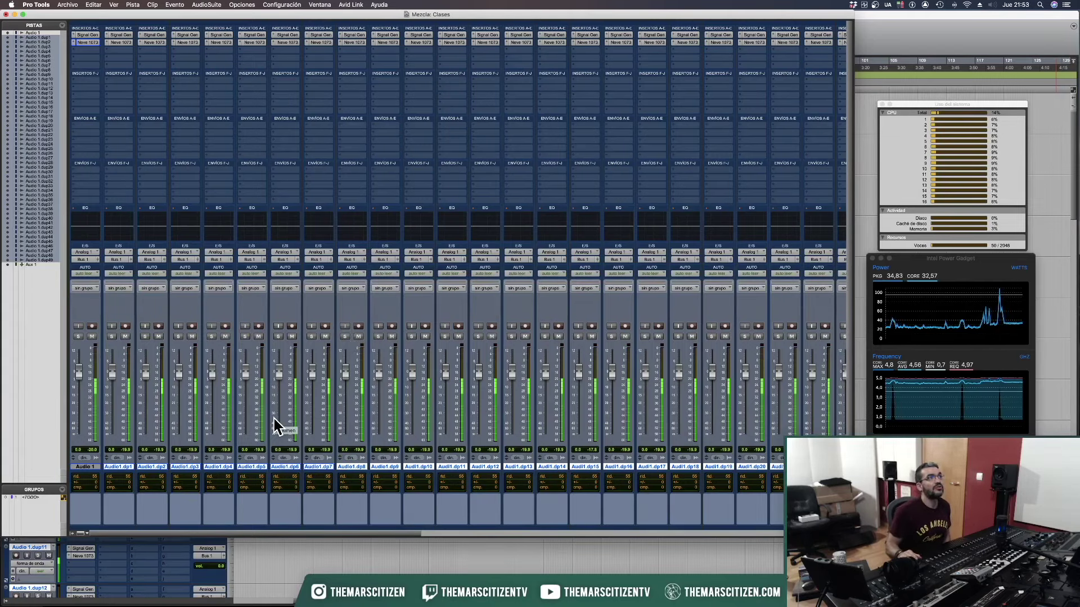
Delete all the duplicates of Audio 1, keeping only the original track and Aux 1.
{"action": "right_click", "coordinate": [119, 467]}
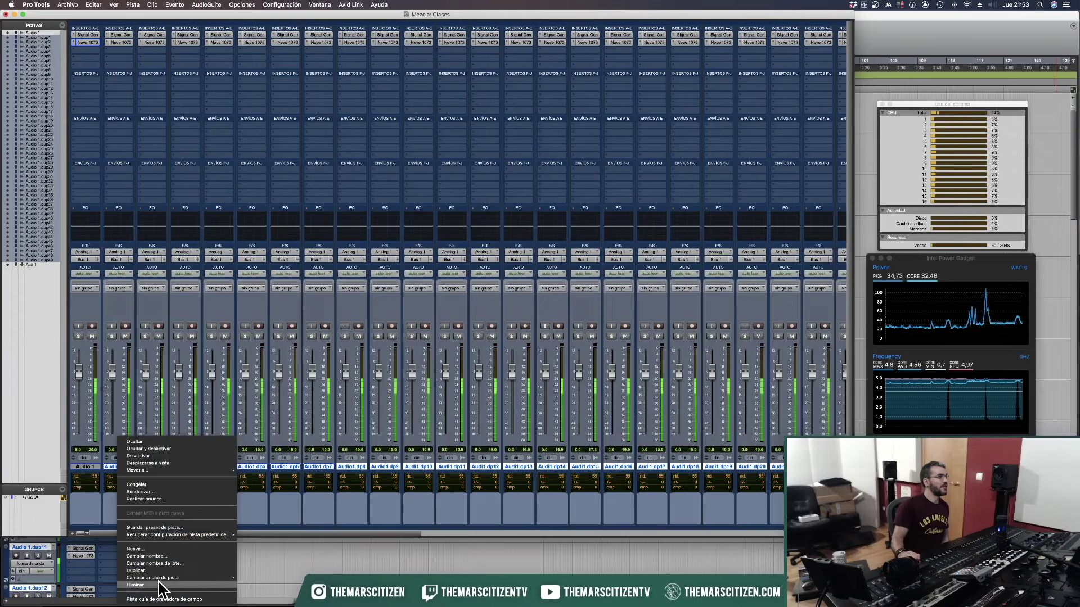
{"action": "left_click", "coordinate": [159, 586]}
Insert the mono UADx LA-2A Gray Compressor in Audio 1's third insert slot and the mono UADx Lexicon 224 Digital Reverb in the fourth.
{"action": "left_click", "coordinate": [83, 50]}
{"action": "mouse_move", "coordinate": [112, 51]}
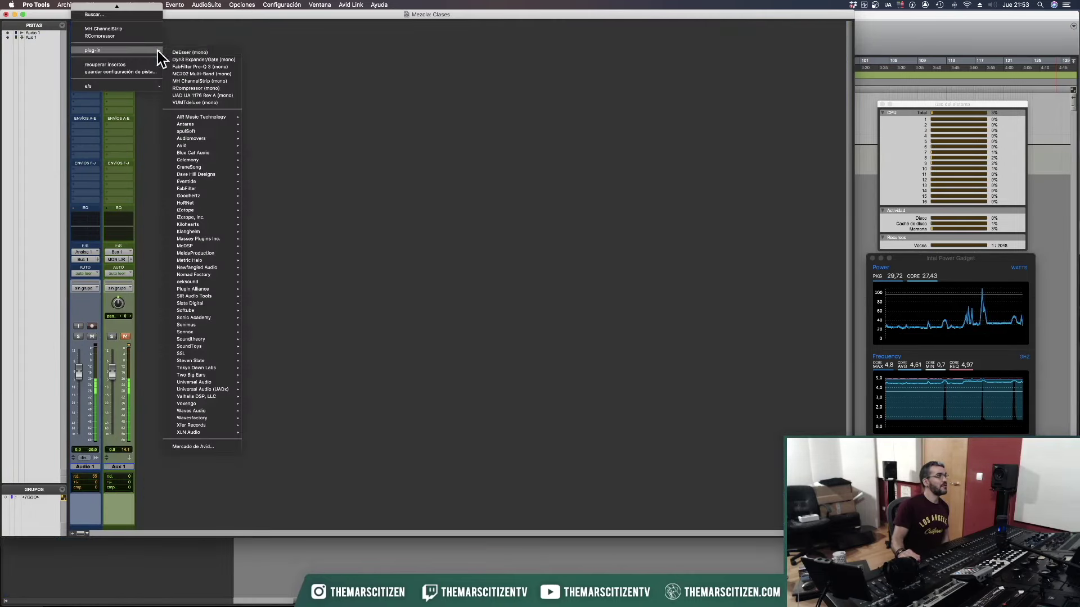
{"action": "mouse_move", "coordinate": [208, 390]}
{"action": "left_click", "coordinate": [287, 427]}
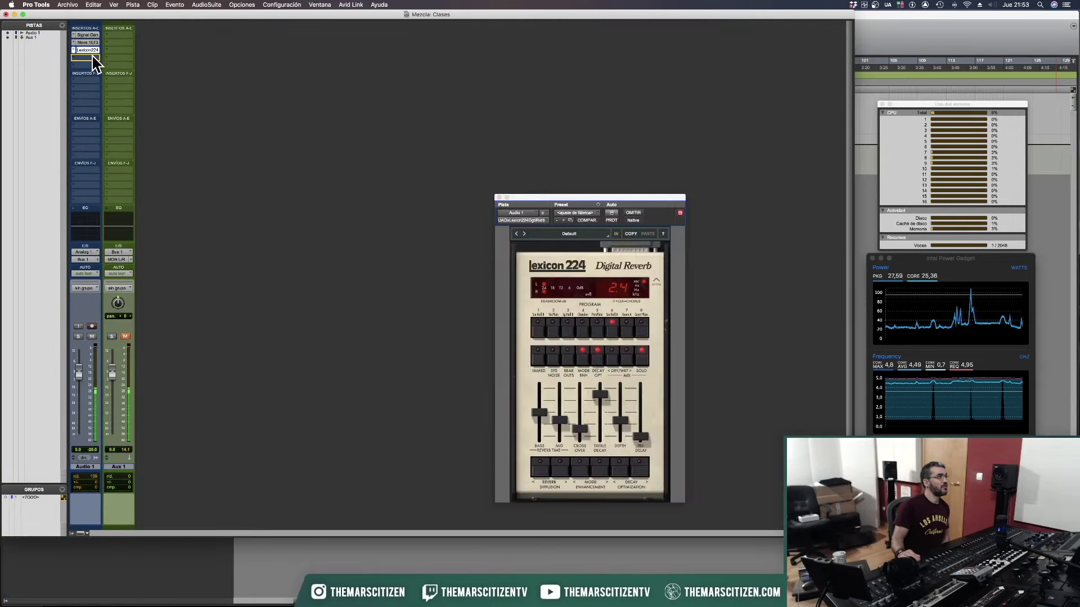
{"action": "left_click", "coordinate": [93, 57]}
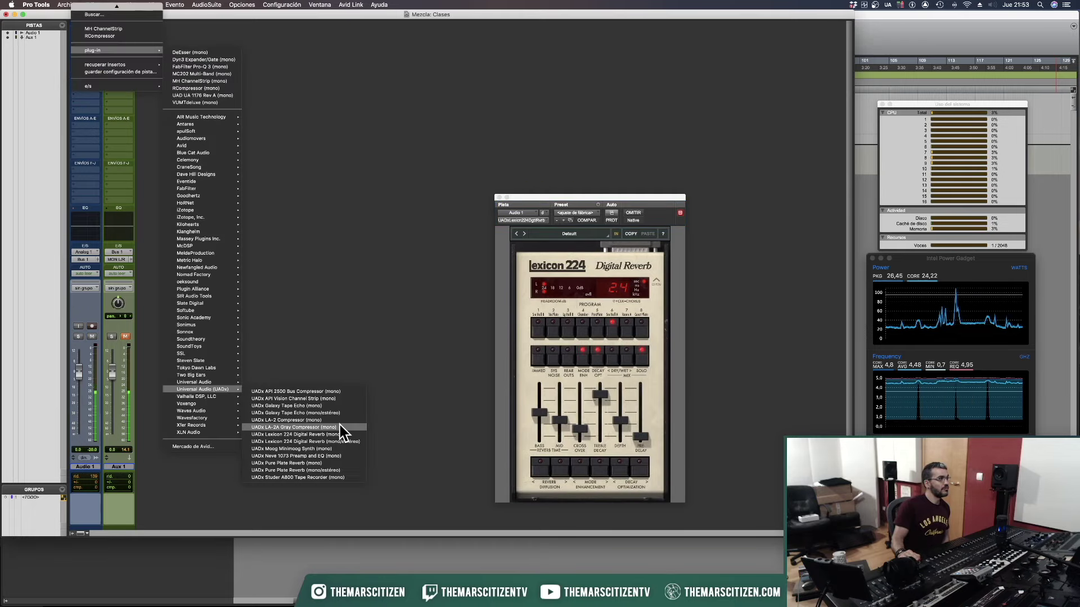
{"action": "left_click", "coordinate": [335, 428]}
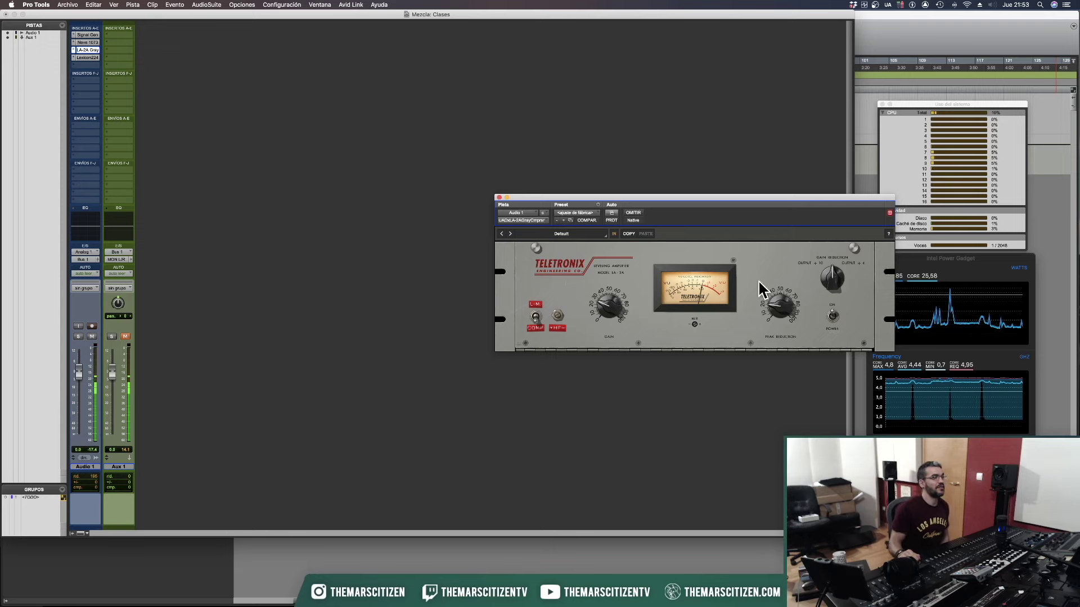
{"action": "left_click", "coordinate": [499, 197]}
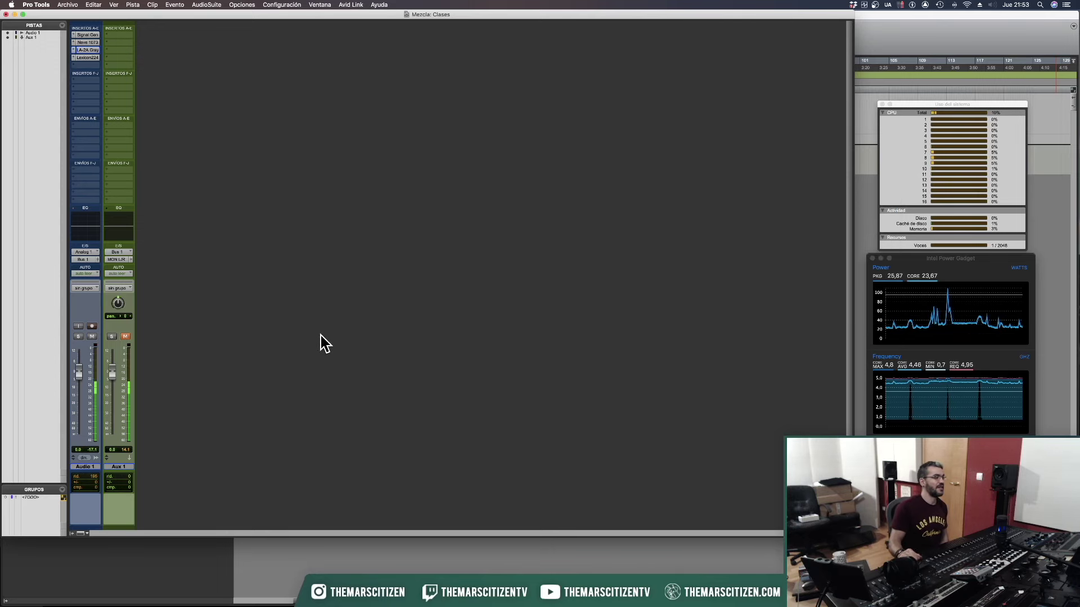
Duplicate Audio 1 49 times with its Signal Generator, Neve 1073, LA-2A Gray and Lexicon 224 inserts.
{"action": "left_click", "coordinate": [89, 468]}
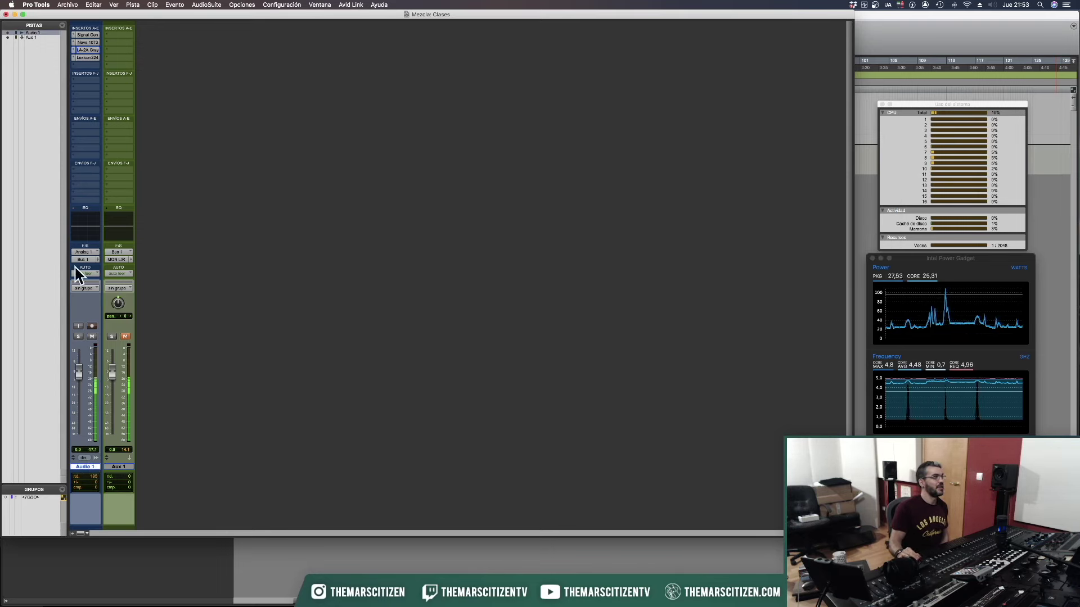
{"action": "right_click", "coordinate": [85, 467]}
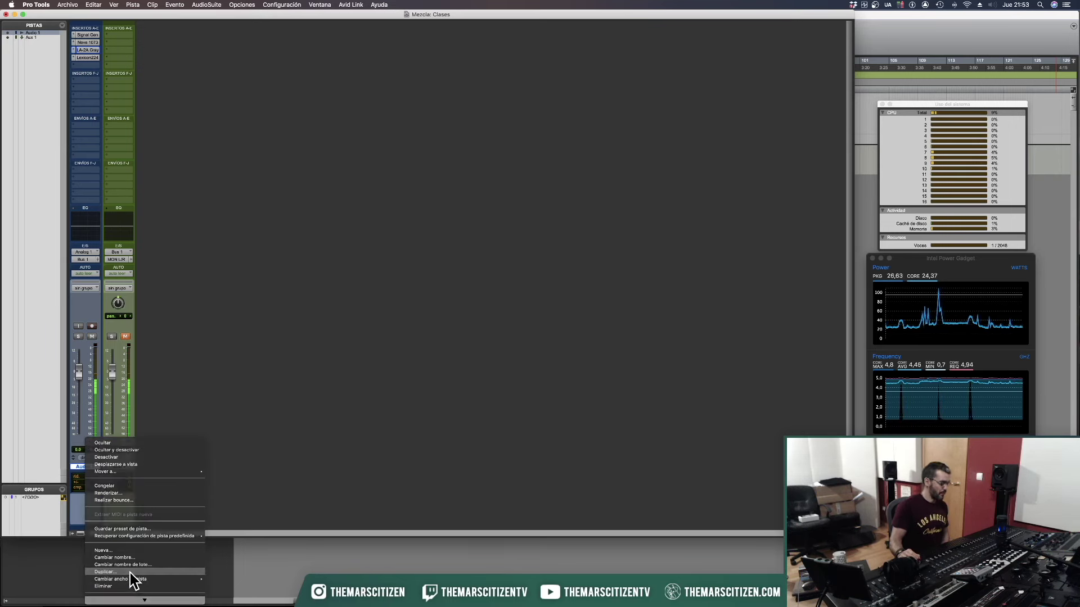
{"action": "left_click", "coordinate": [131, 580]}
{"action": "type", "text": "48"}
{"action": "key", "text": "Return"}
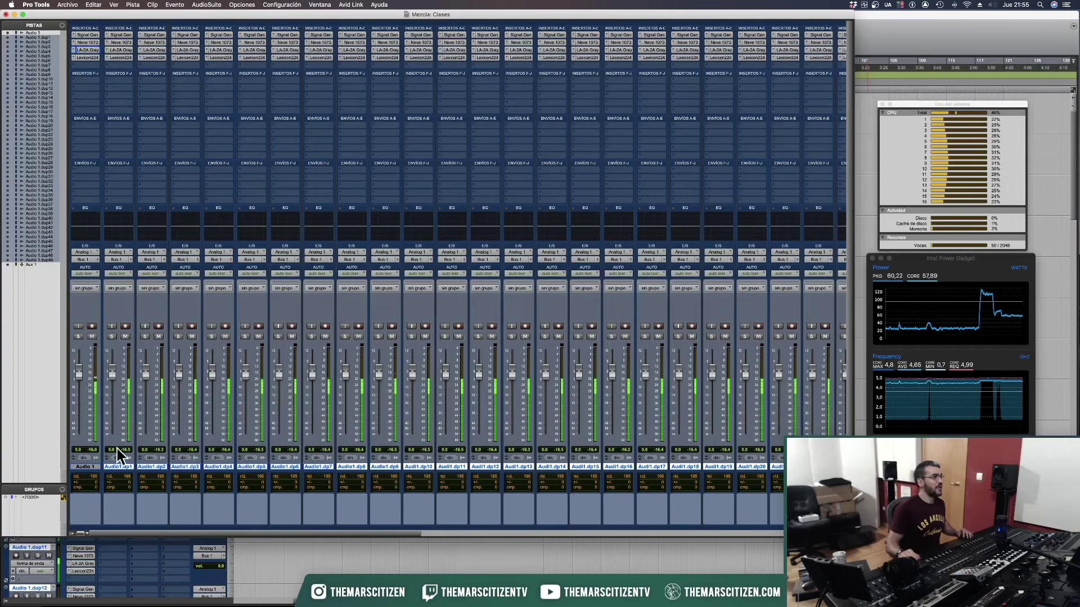
Duplicate the audio tracks again to add 50 more, making 100 audio tracks in total.
{"action": "right_click", "coordinate": [90, 467]}
{"action": "left_click", "coordinate": [112, 506]}
{"action": "key", "text": "Return"}
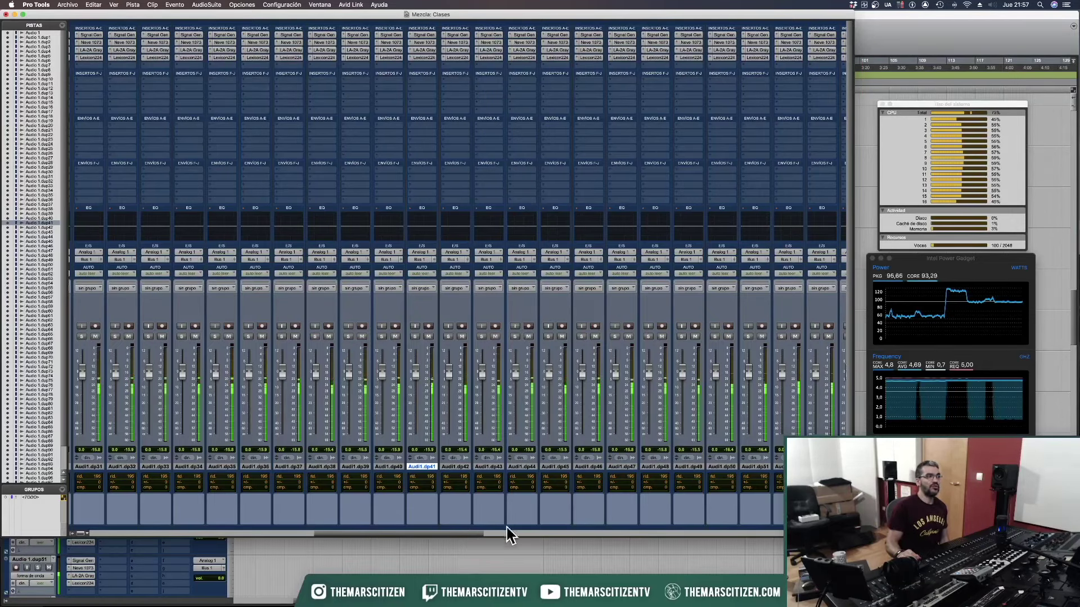
Select every audio track from the last duplicate back to Audio 1 and replace their Neve 1073 inserts with Waves Scheps Omni Channel (mono).
{"action": "scroll", "coordinate": [509, 545], "scroll_direction": "right", "scroll_amount": 5}
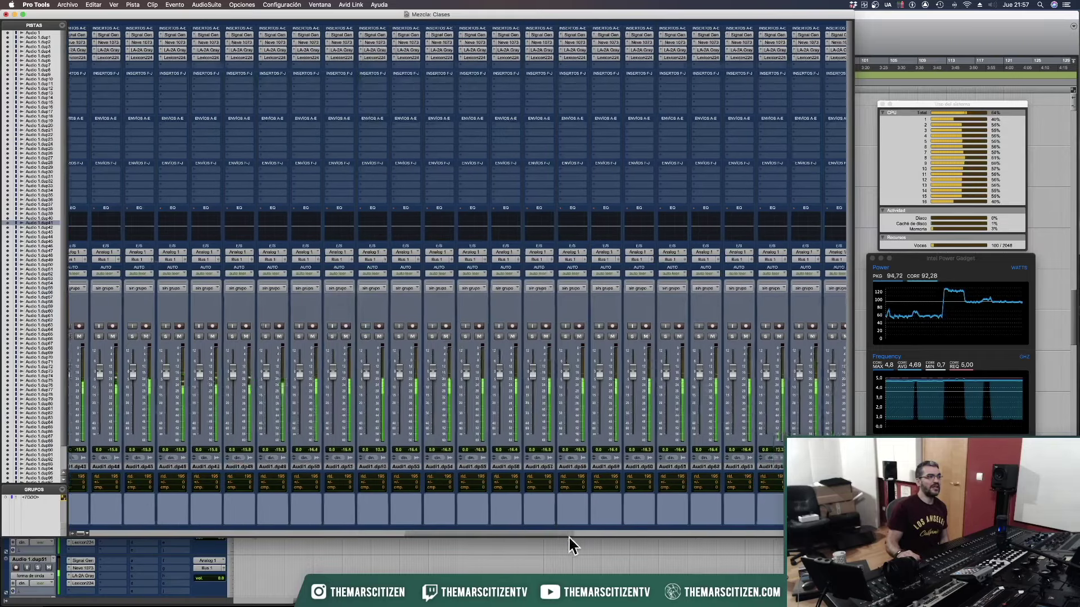
{"action": "scroll", "coordinate": [571, 546], "scroll_direction": "right", "scroll_amount": 10}
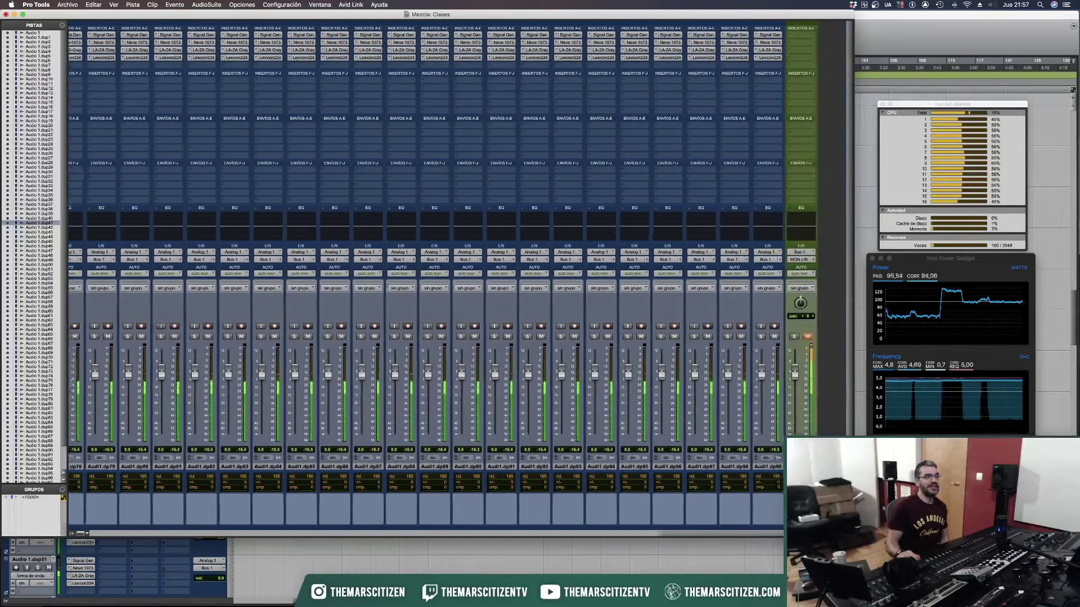
{"action": "scroll", "coordinate": [456, 276], "scroll_direction": "right", "scroll_amount": 1}
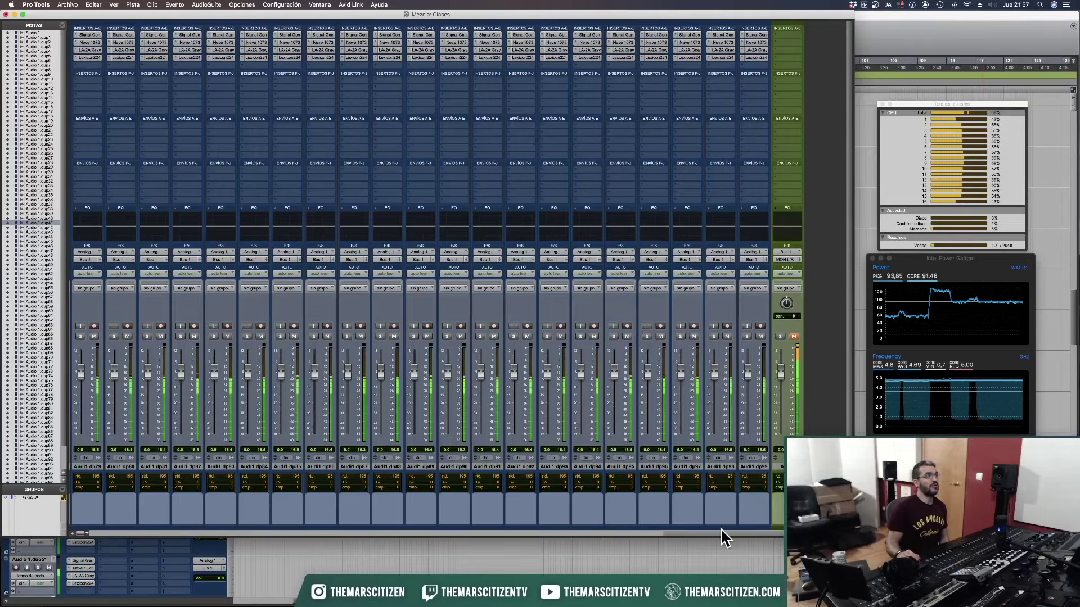
{"action": "left_click", "coordinate": [721, 466]}
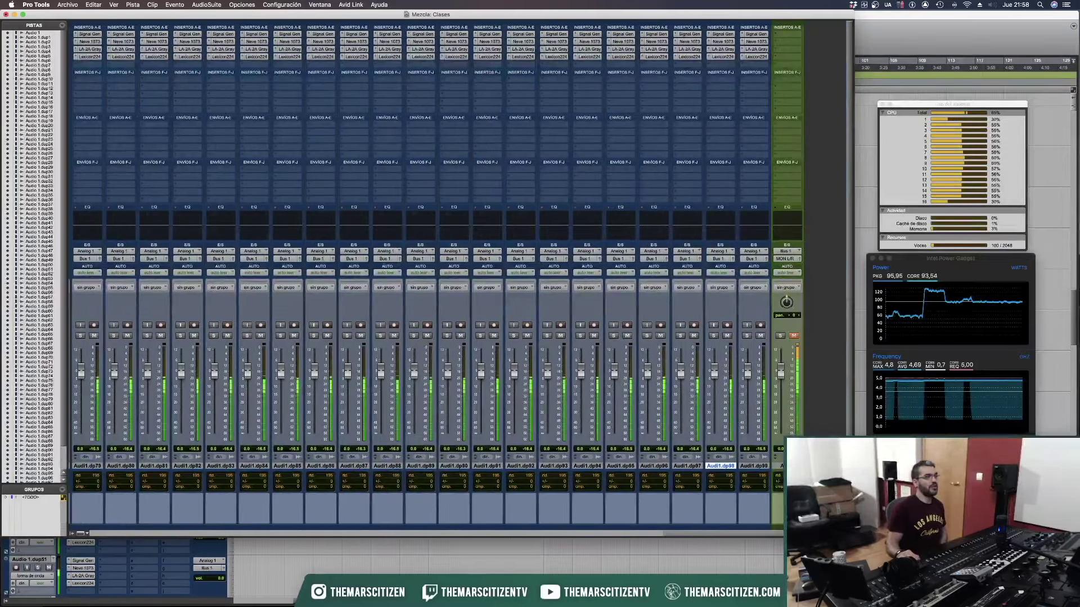
{"action": "left_click", "coordinate": [762, 467]}
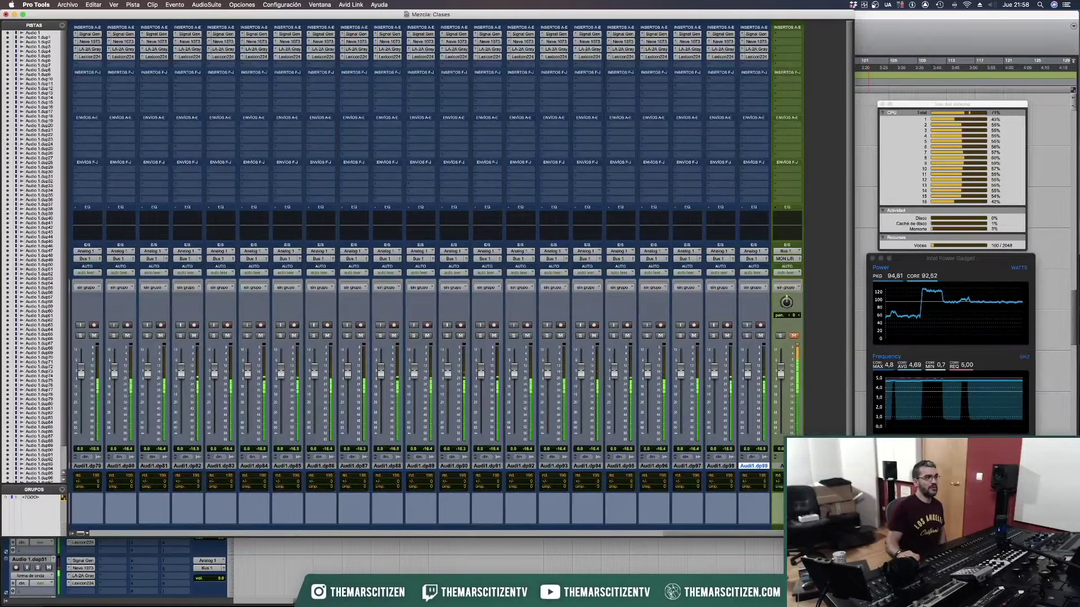
{"action": "left_click_drag", "start_coordinate": [747, 533], "coordinate": [144, 518]}
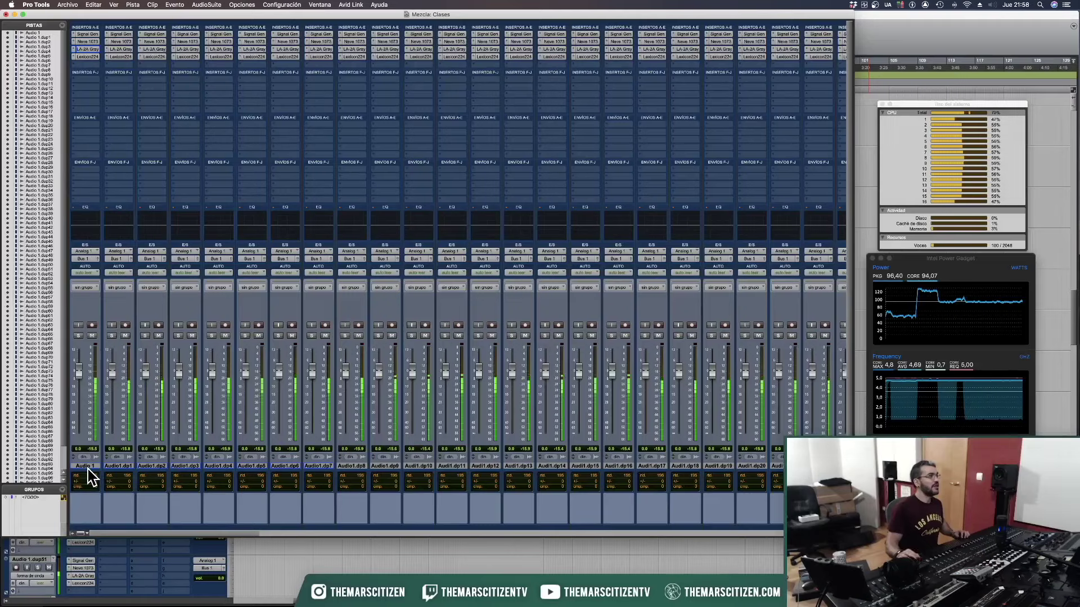
{"action": "left_click", "coordinate": [87, 466], "text": "shift"}
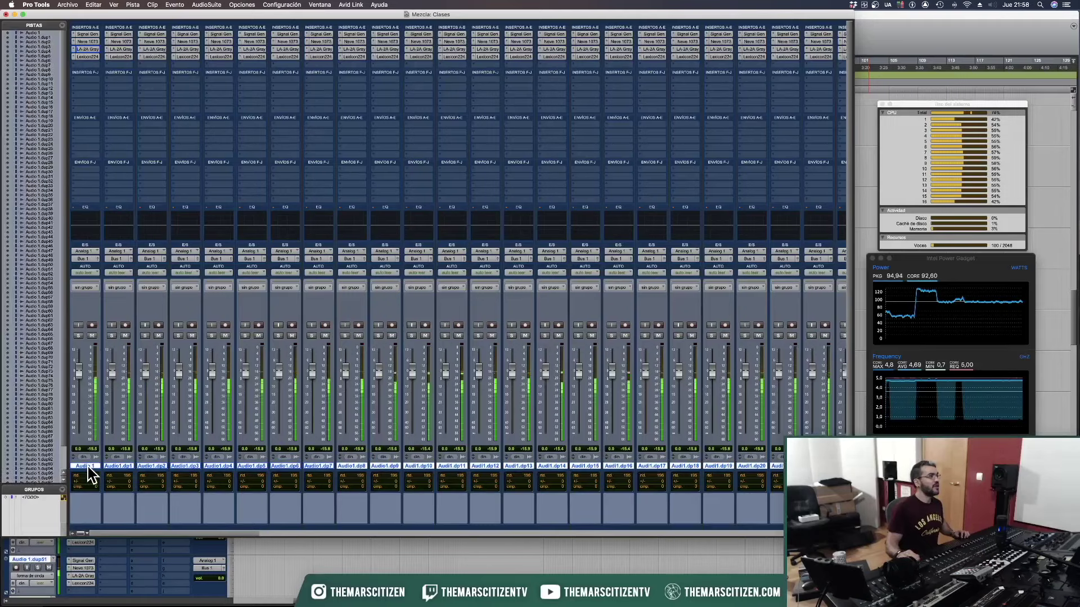
{"action": "left_click", "coordinate": [77, 49]}
{"action": "mouse_move", "coordinate": [118, 41]}
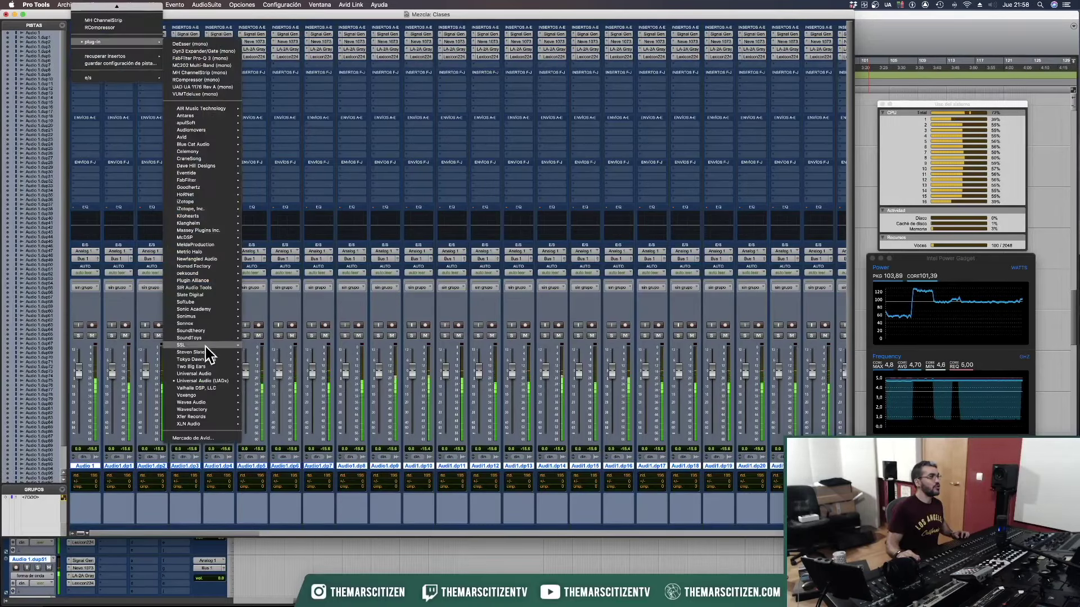
{"action": "mouse_move", "coordinate": [238, 401]}
{"action": "scroll", "coordinate": [298, 315], "scroll_direction": "down", "scroll_amount": 15}
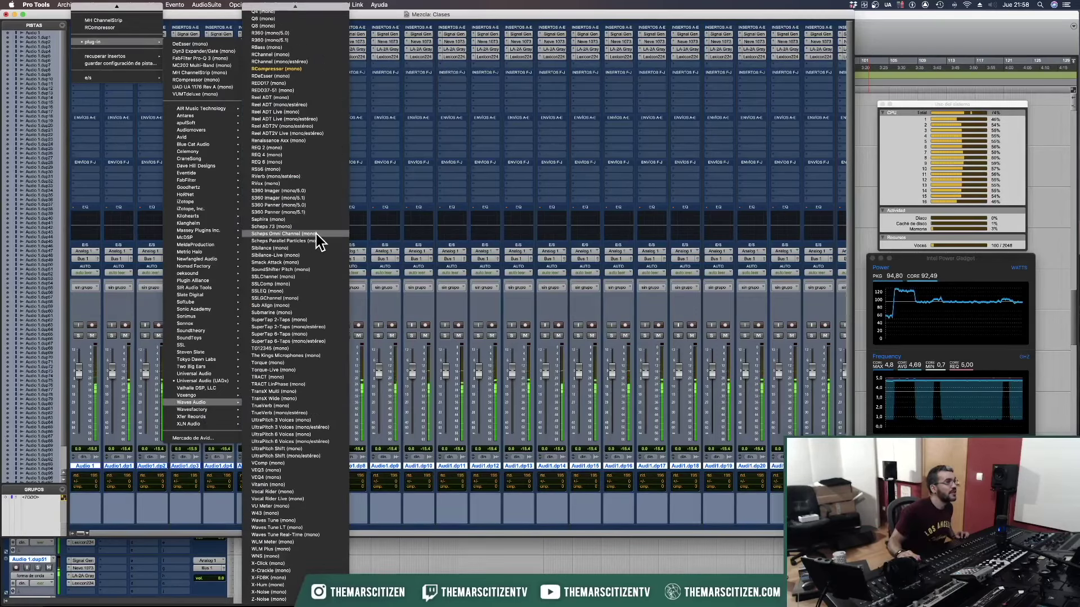
{"action": "left_click", "coordinate": [316, 234], "text": "alt"}
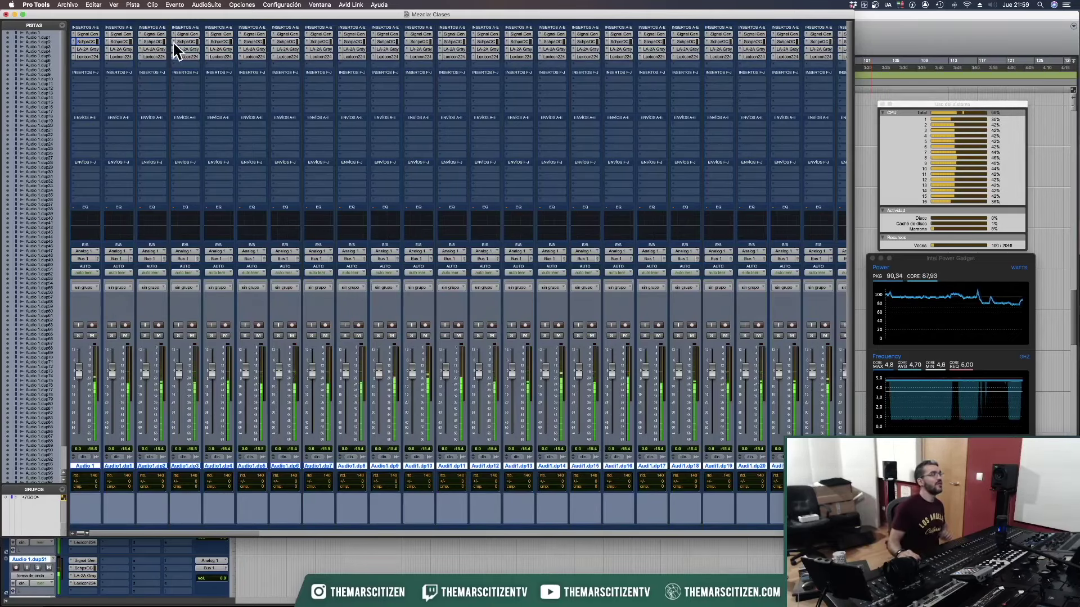
Replace the LA-2A Gray in the third insert slot of all selected audio tracks with the mono Waves CLA-2A.
{"action": "left_click", "coordinate": [73, 49], "text": "alt"}
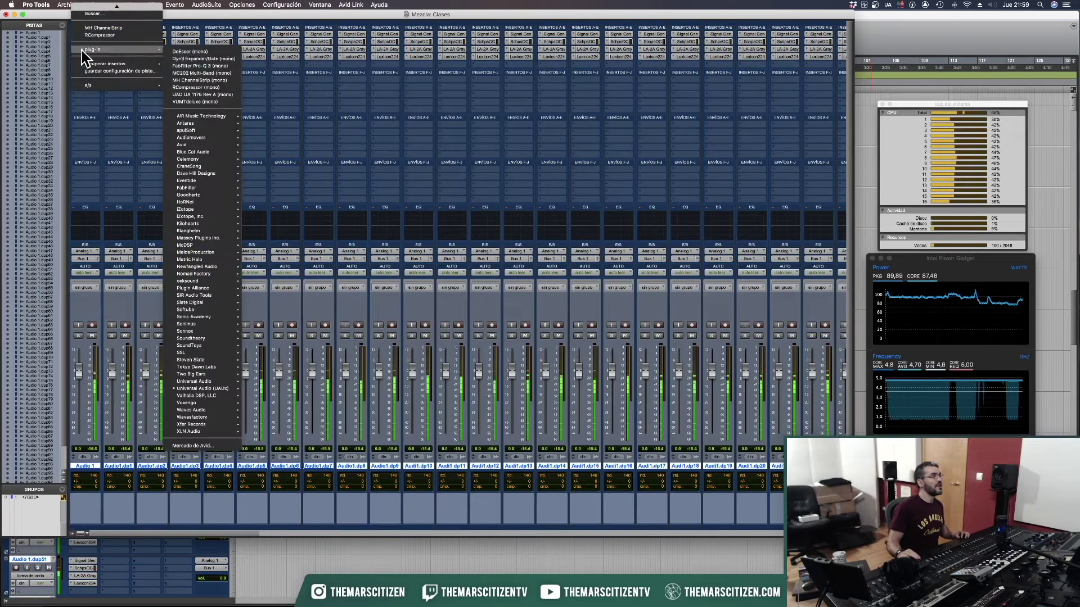
{"action": "mouse_move", "coordinate": [217, 379]}
{"action": "left_click", "coordinate": [256, 374]}
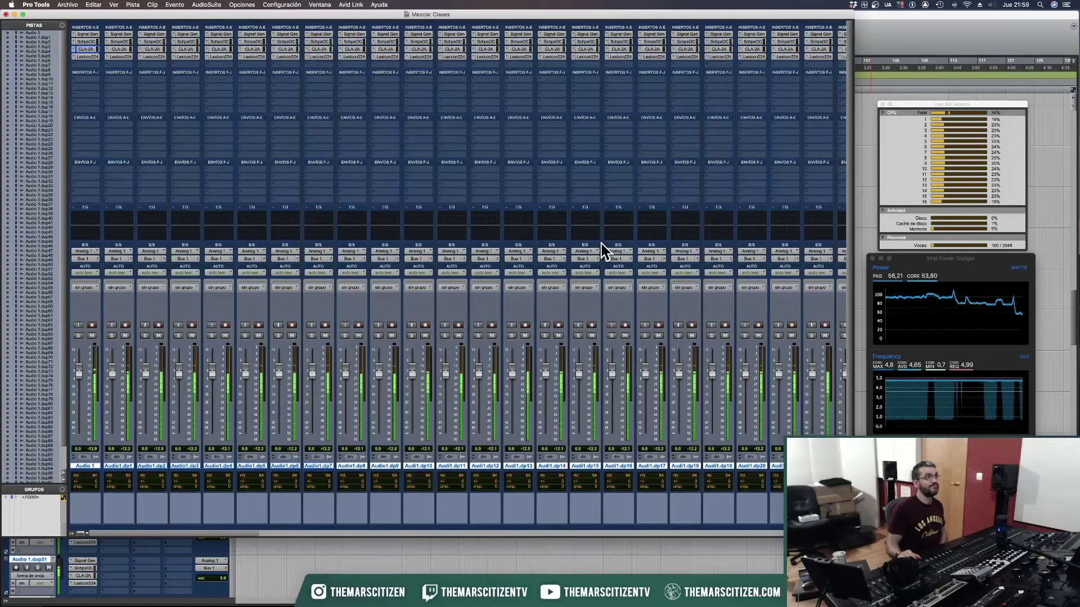
Remove the Lexicon 224 from the fourth insert slot of all selected audio tracks.
{"action": "left_click", "coordinate": [77, 64]}
{"action": "mouse_move", "coordinate": [158, 57]}
{"action": "mouse_move", "coordinate": [208, 382]}
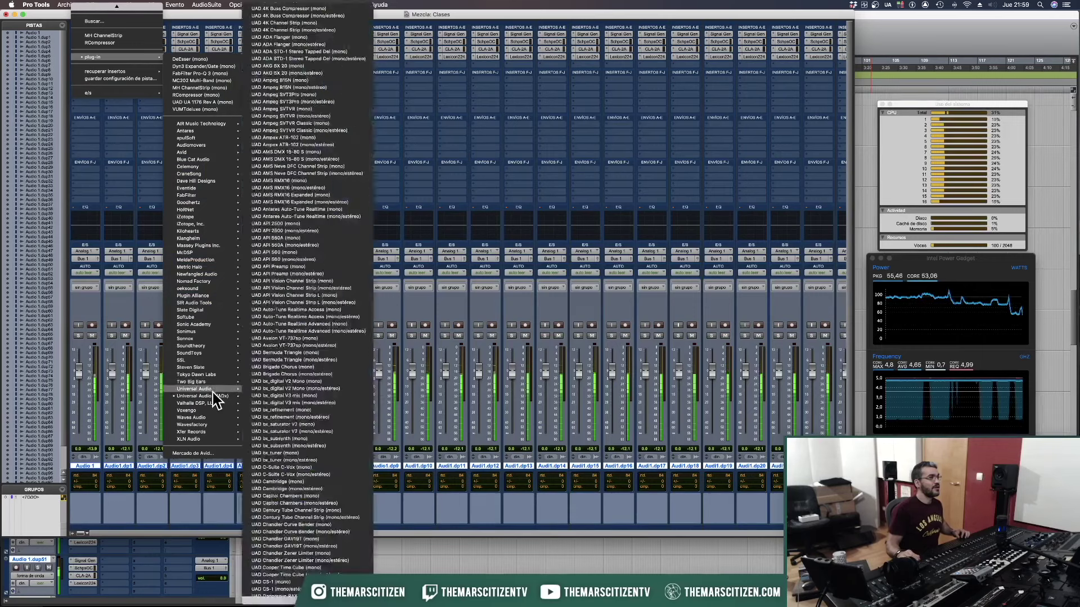
{"action": "mouse_move", "coordinate": [214, 419]}
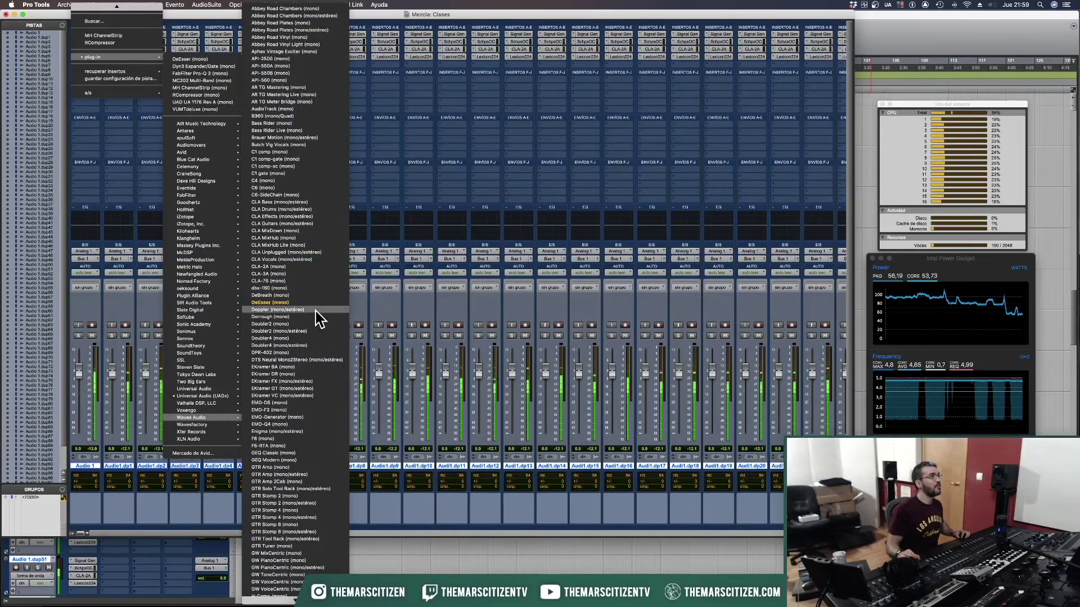
{"action": "left_click", "coordinate": [320, 15]}
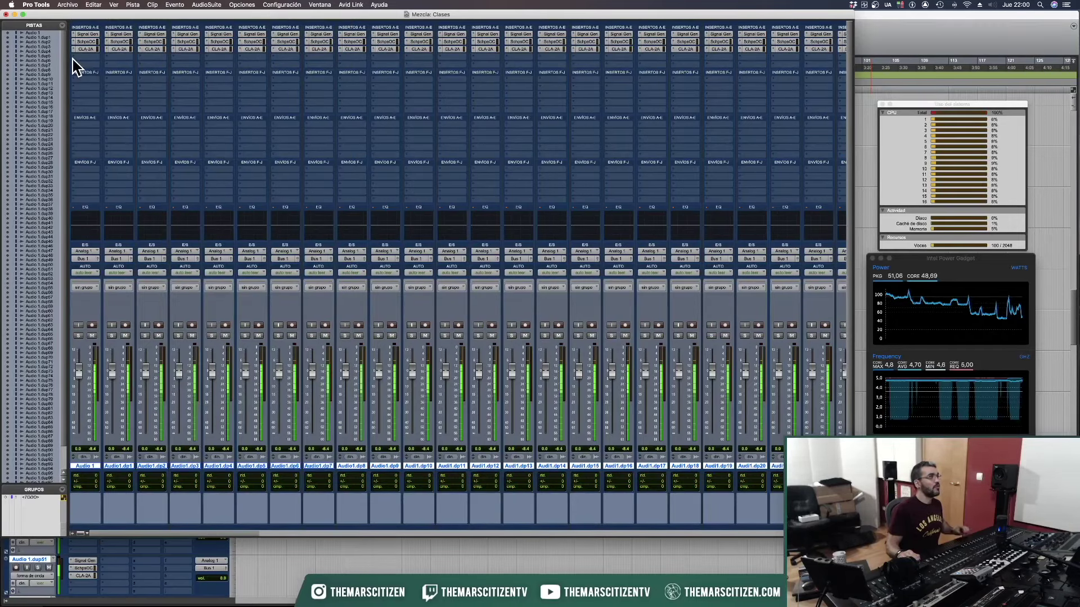
Insert the mono Waves H-Reverb in the empty fourth insert slot of all selected audio tracks.
{"action": "left_click", "coordinate": [76, 64]}
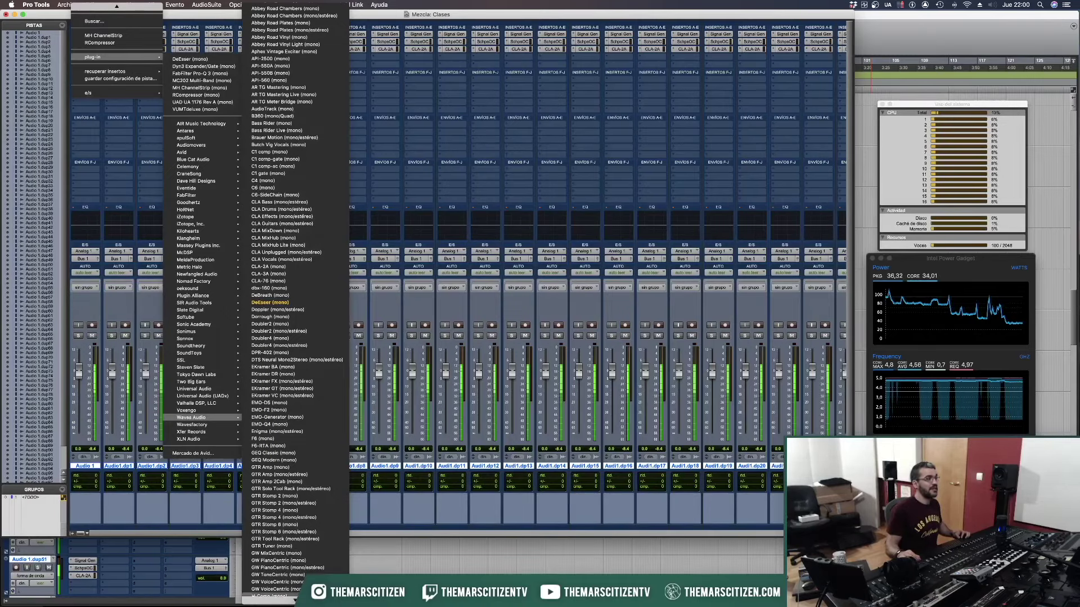
{"action": "scroll", "coordinate": [309, 551], "scroll_direction": "down", "scroll_amount": 10}
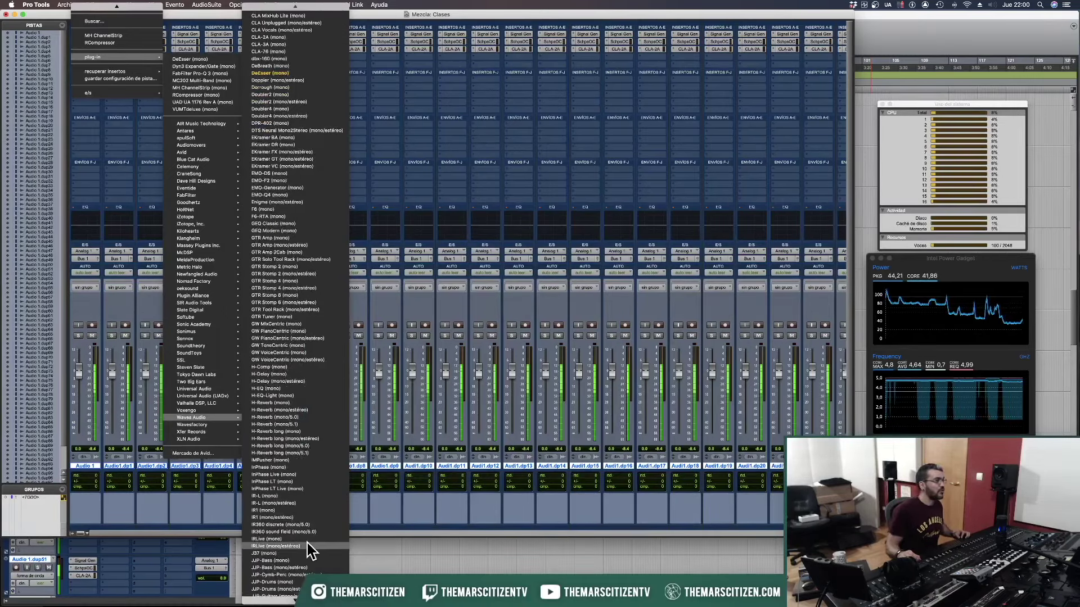
{"action": "scroll", "coordinate": [309, 548], "scroll_direction": "down", "scroll_amount": 1}
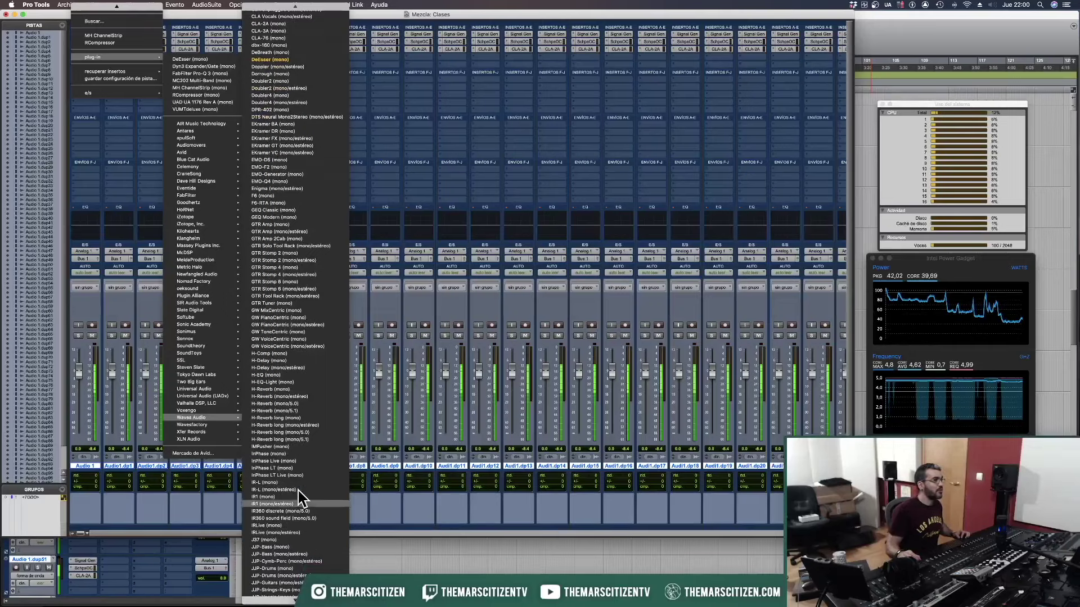
{"action": "left_click", "coordinate": [294, 389], "text": "alt"}
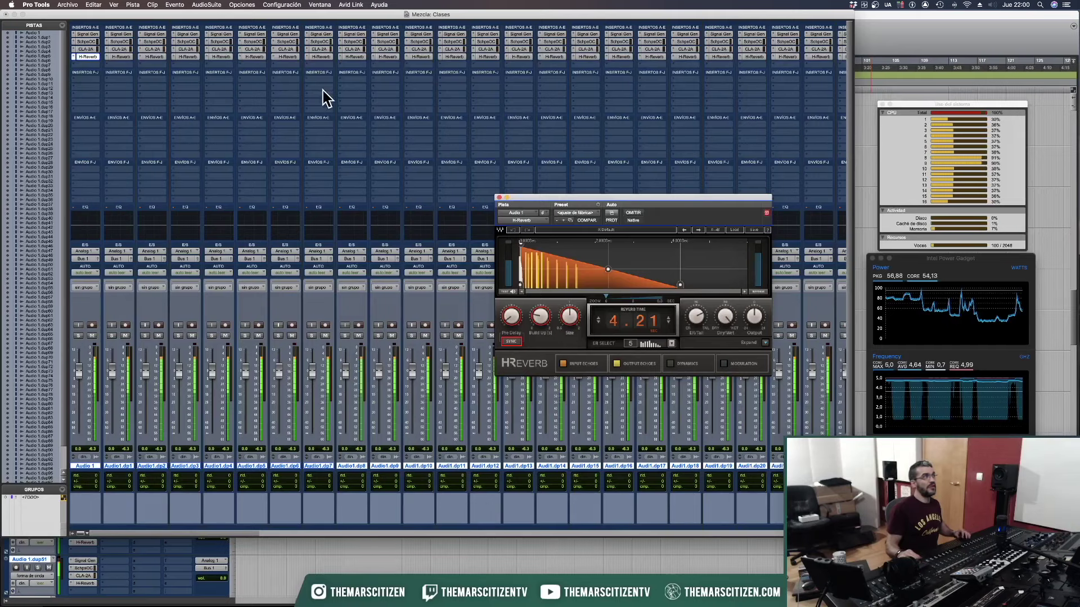
{"action": "left_click", "coordinate": [76, 58]}
{"action": "left_click", "coordinate": [76, 58]}
{"action": "right_click", "coordinate": [81, 466]}
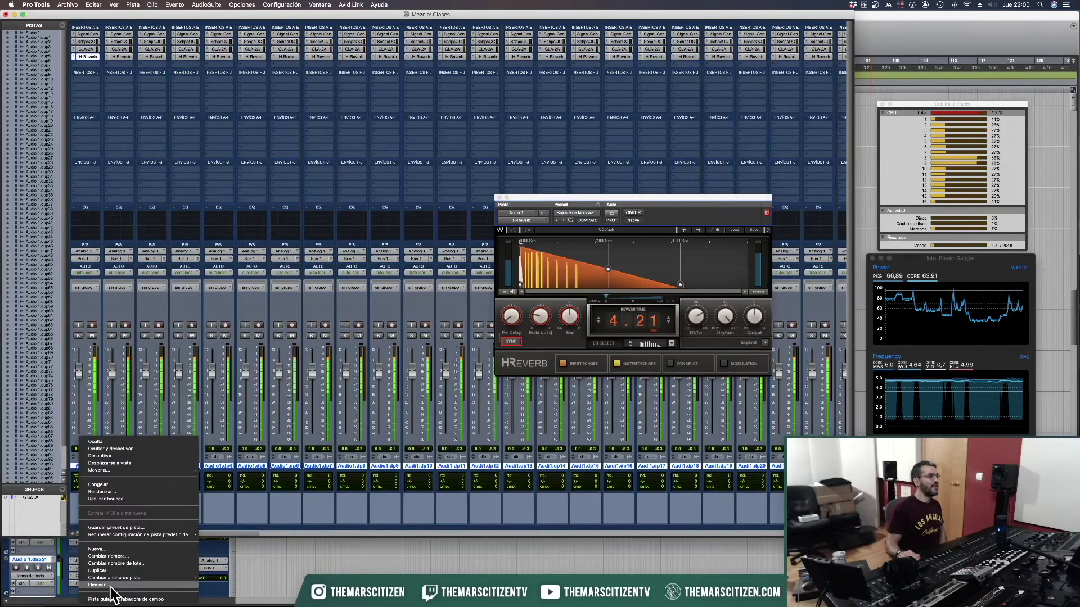
{"action": "key", "text": "Escape"}
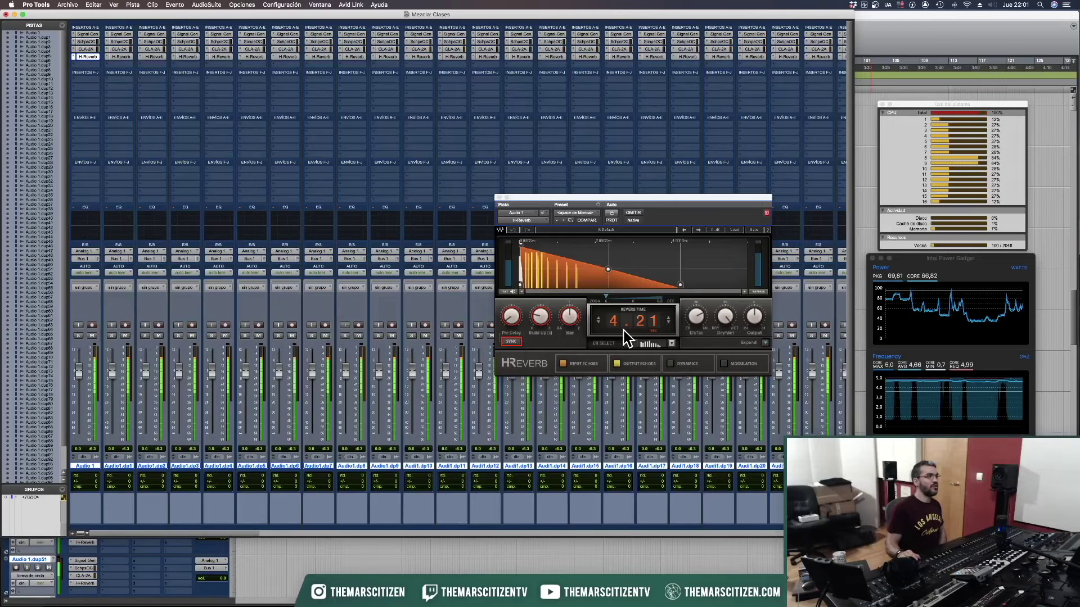